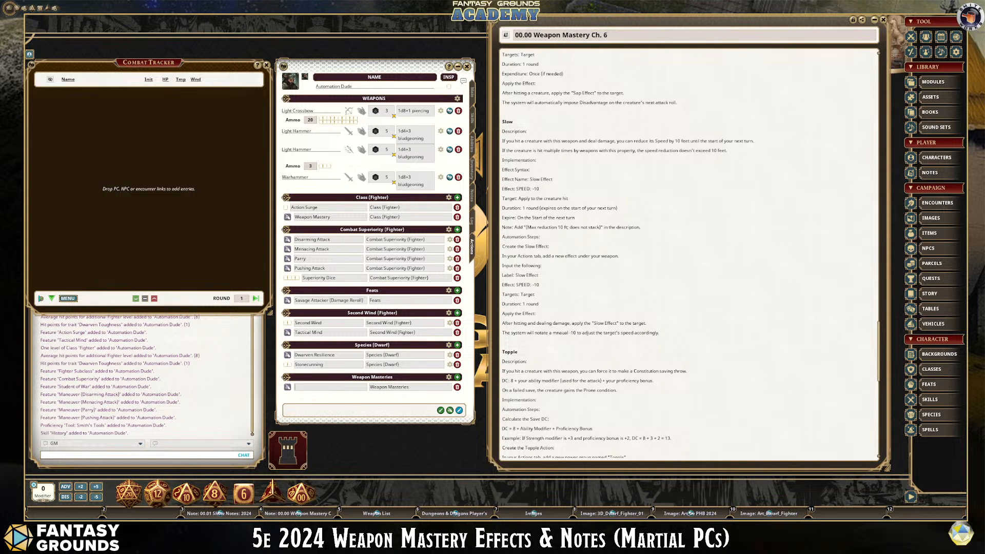
- Share the fighter's Weapon Mastery feature to chat, turn off sheet editing, and open the feature's description beside the character sheet
{"action": "left_click", "coordinate": [287, 217]}
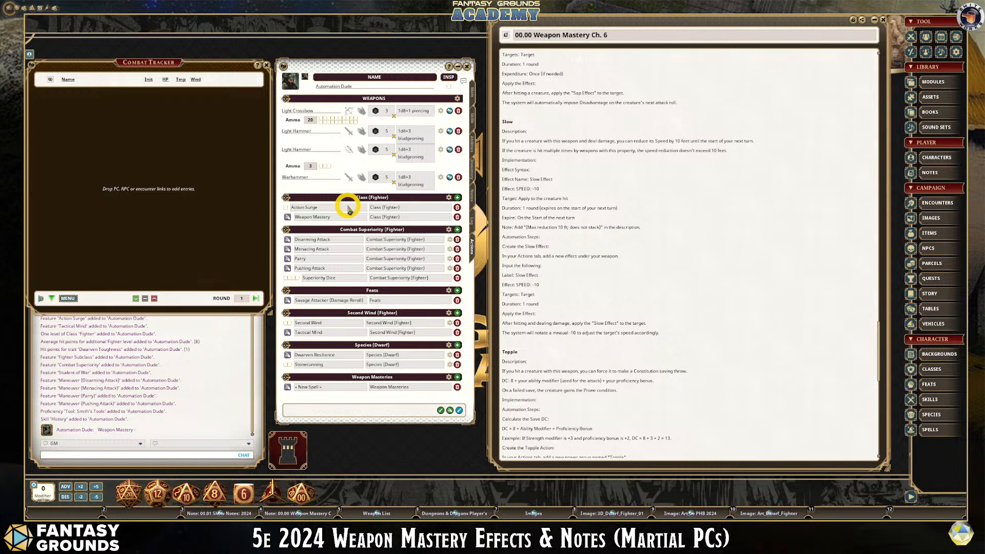
{"action": "left_click", "coordinate": [458, 410]}
{"action": "left_click", "coordinate": [453, 218]}
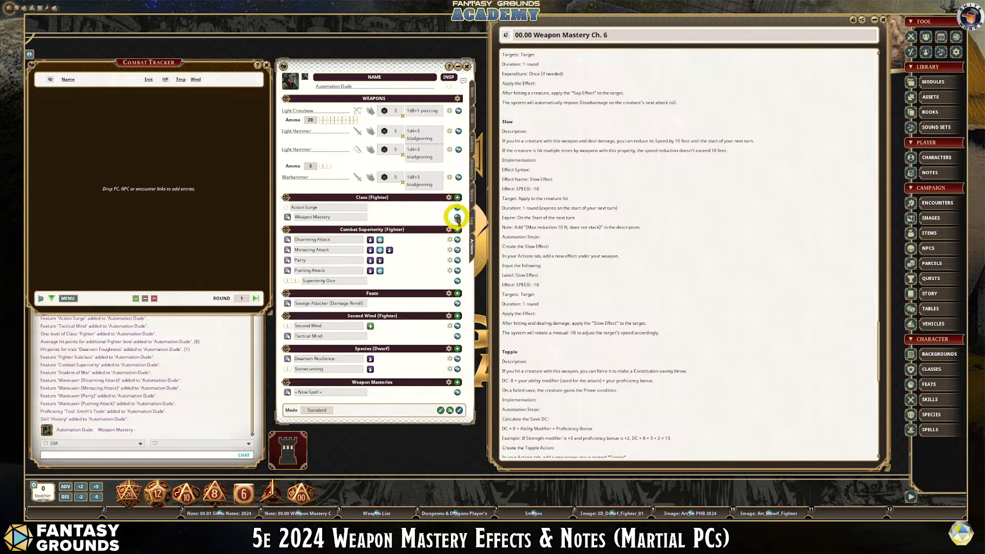
{"action": "left_click_drag", "start_coordinate": [485, 178], "coordinate": [553, 96]}
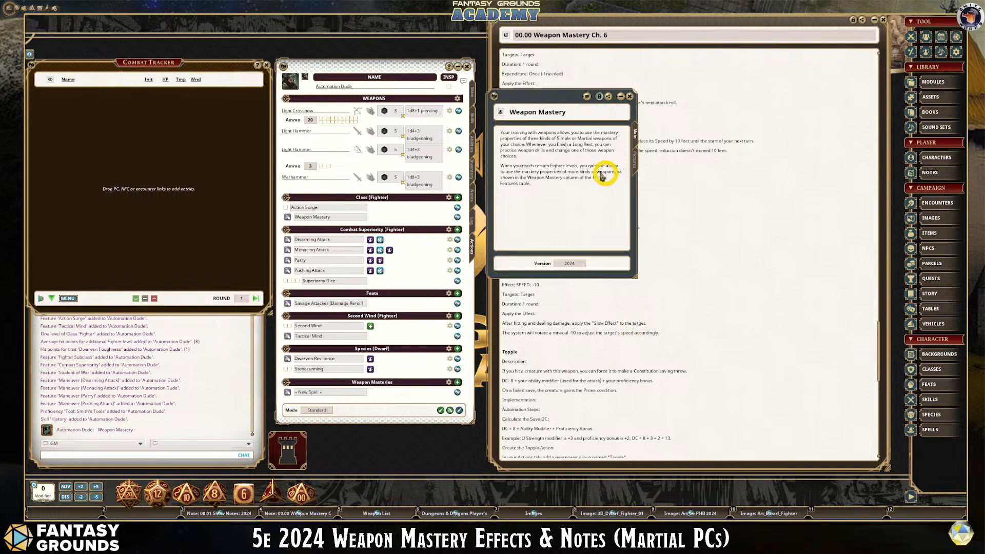
{"action": "left_click_drag", "start_coordinate": [556, 99], "coordinate": [570, 118]}
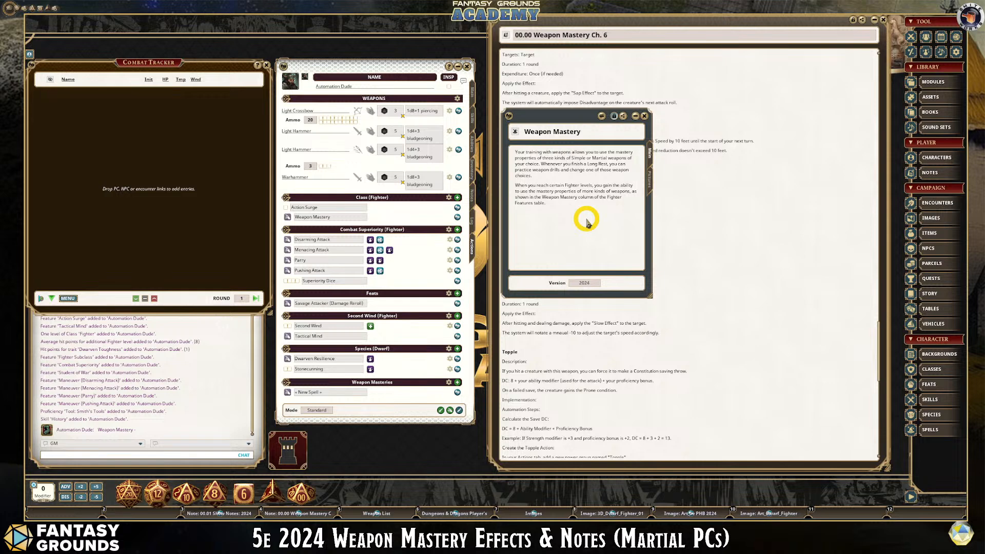
{"action": "left_click_drag", "start_coordinate": [553, 114], "coordinate": [657, 57]}
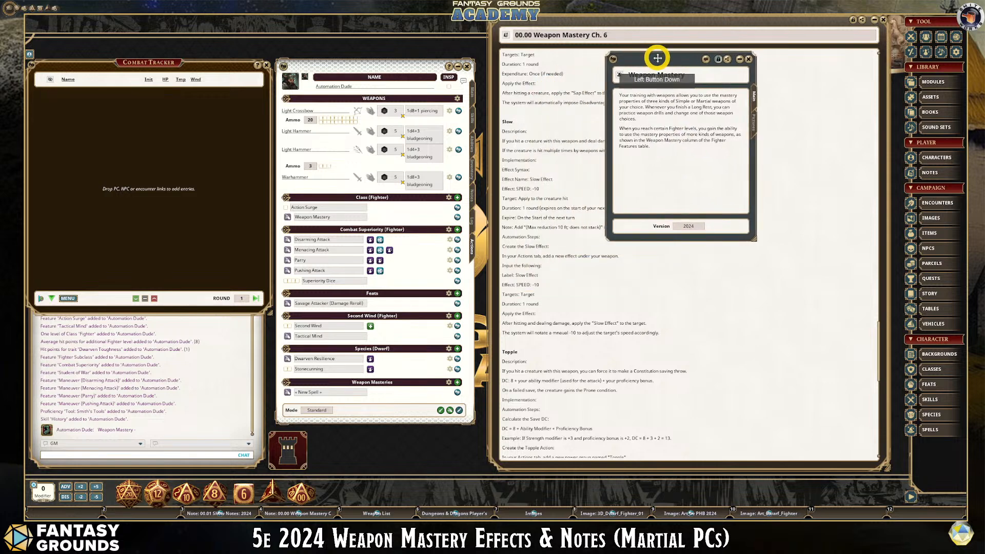
- Check the Light Crossbow's mastery property in its item record and rename the weapon entry as Light Crossbow [Slow]
{"action": "left_click", "coordinate": [459, 111]}
{"action": "left_click_drag", "start_coordinate": [488, 181], "coordinate": [565, 112]}
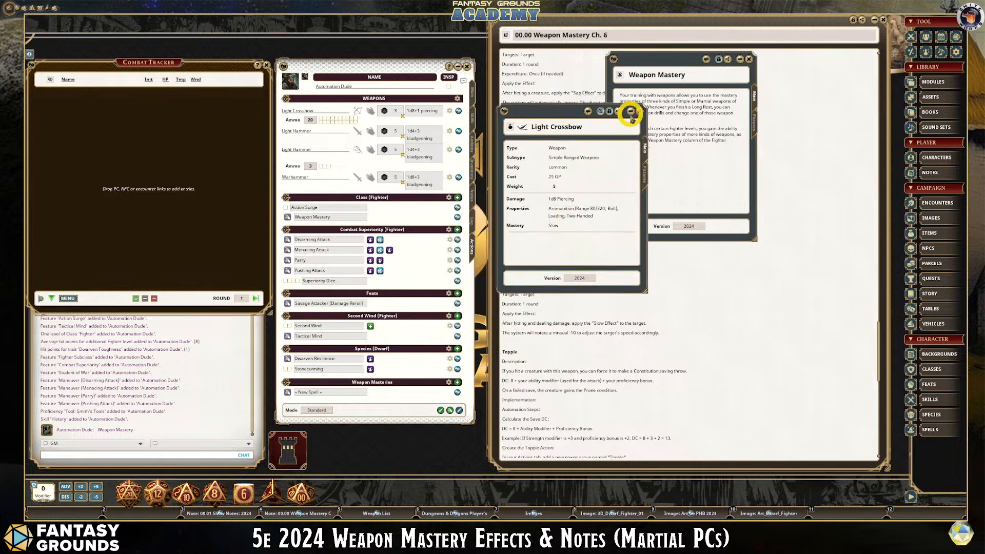
{"action": "left_click", "coordinate": [639, 112]}
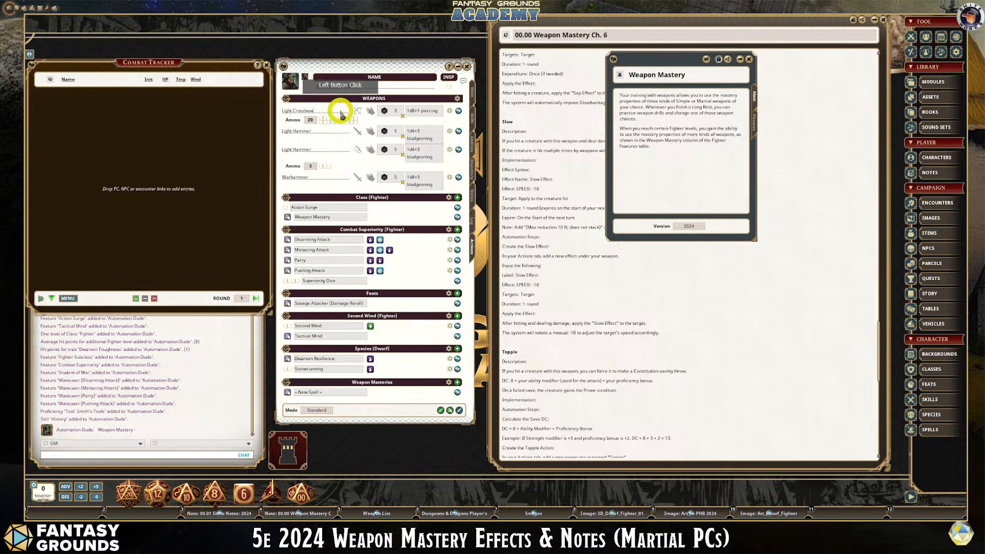
{"action": "left_click", "coordinate": [412, 200]}
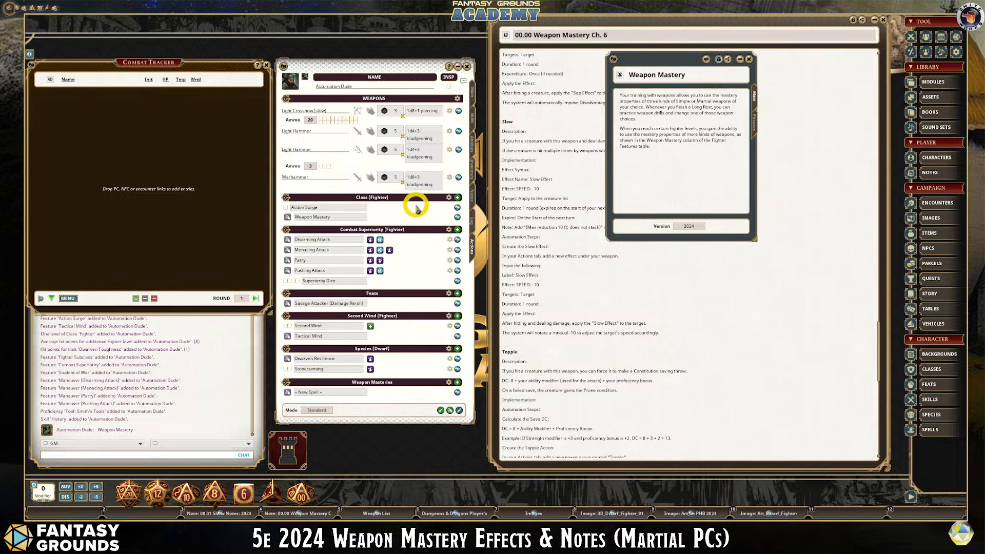
{"action": "left_click", "coordinate": [319, 110]}
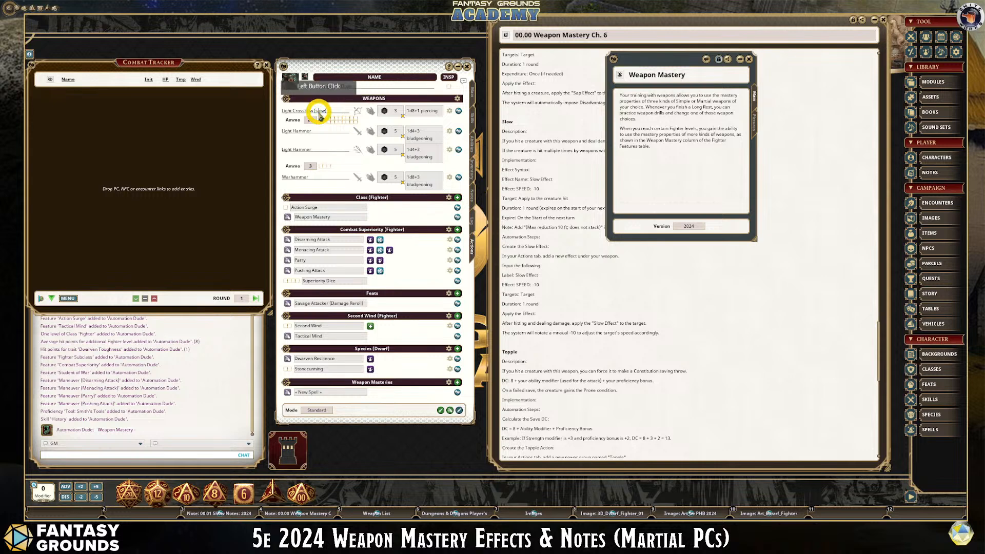
{"action": "left_click", "coordinate": [320, 119]}
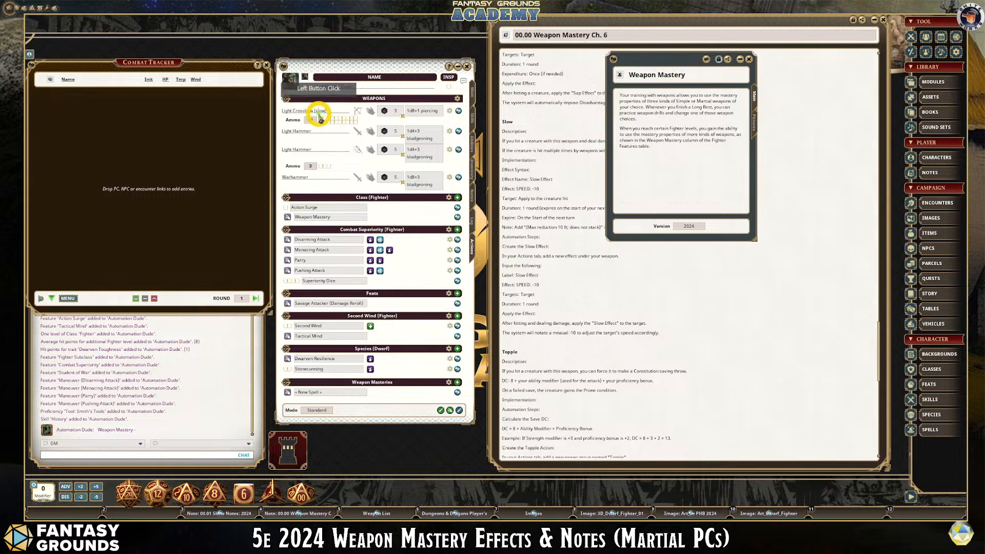
{"action": "type", "text": "20"}
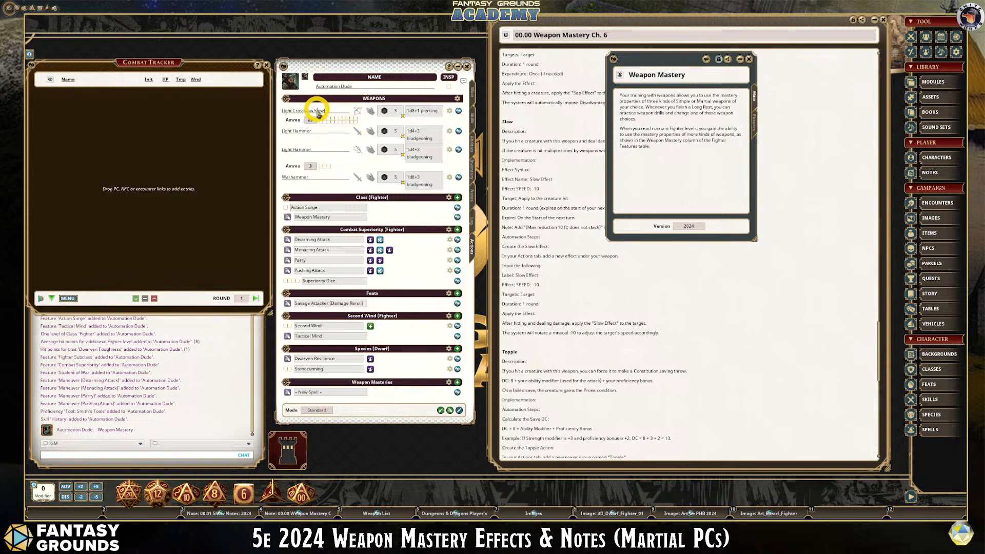
- Close the Weapon Mastery description, check the Light Hammer's mastery property, and rename the melee entry as Light Hammer [Nick]
{"action": "left_click", "coordinate": [374, 131]}
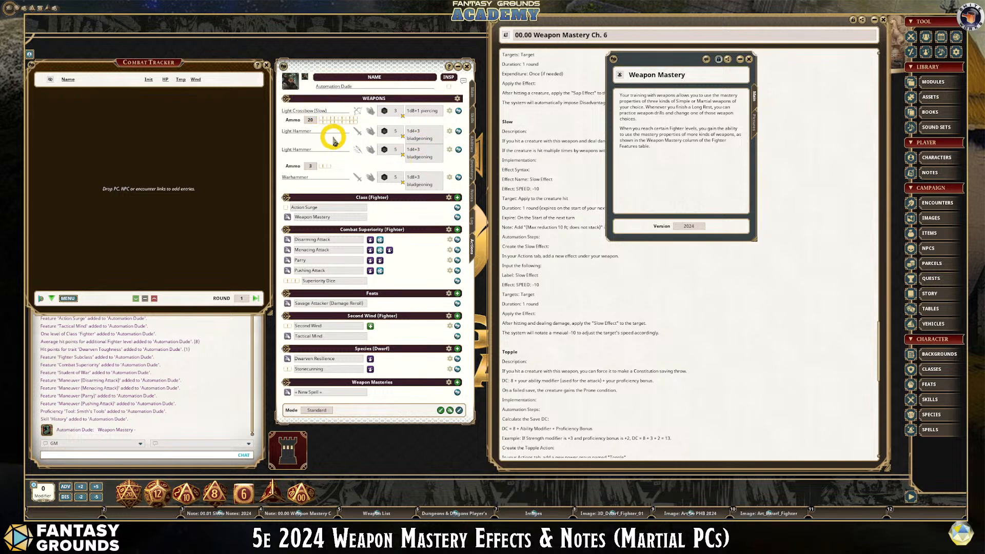
{"action": "left_click", "coordinate": [557, 102]}
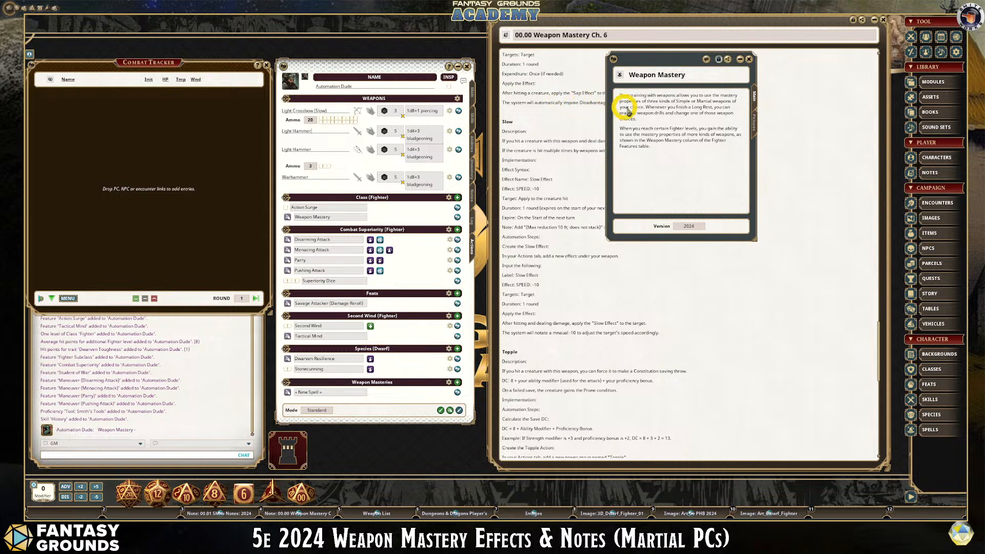
{"action": "left_click", "coordinate": [749, 59]}
{"action": "left_click", "coordinate": [458, 132]}
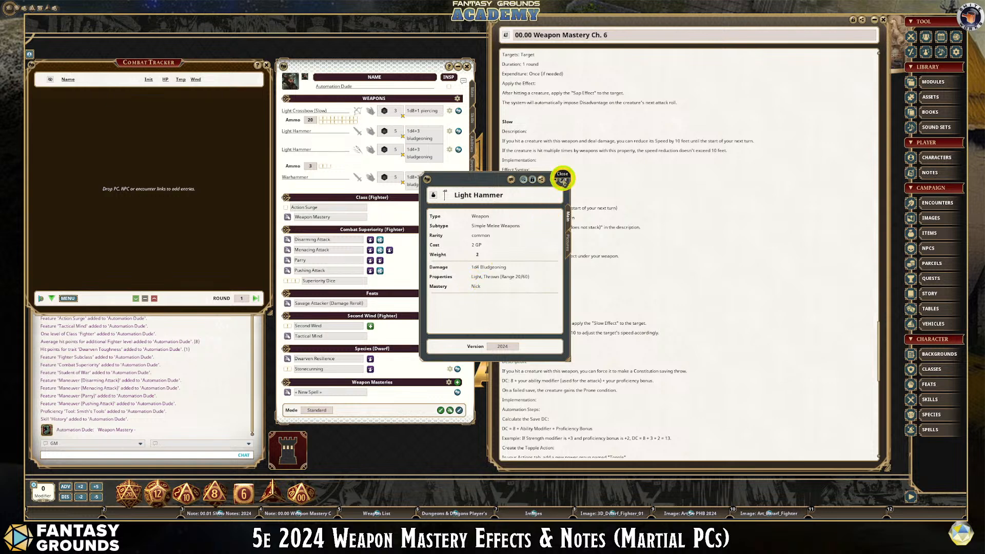
{"action": "left_click", "coordinate": [562, 179]}
{"action": "left_click", "coordinate": [381, 150]}
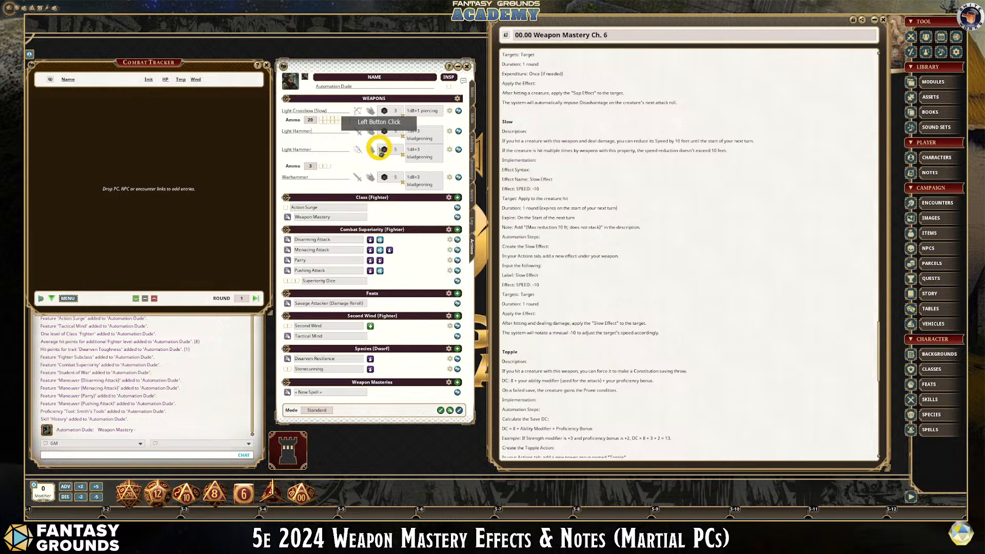
{"action": "type", "text": "(Nick"}
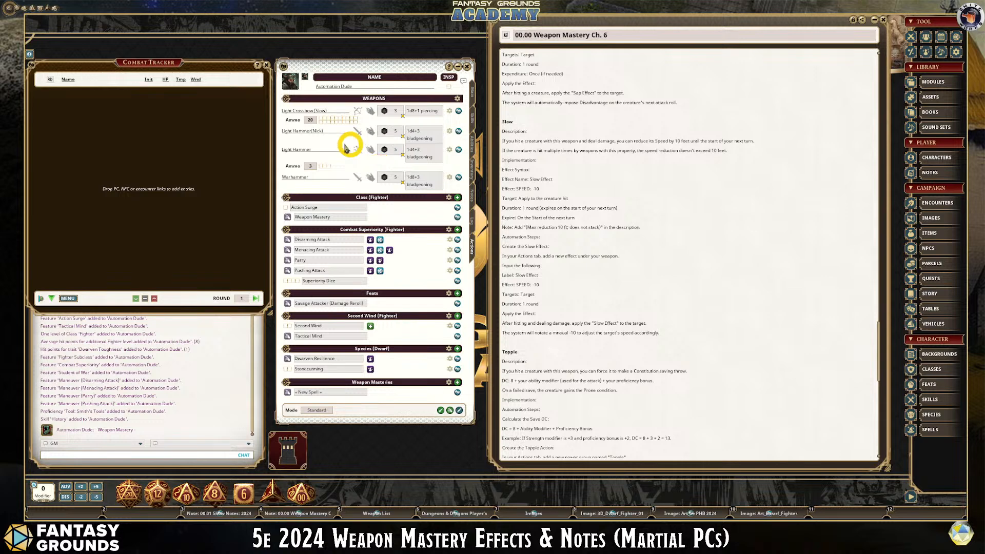
{"action": "type", "text": "ck"}
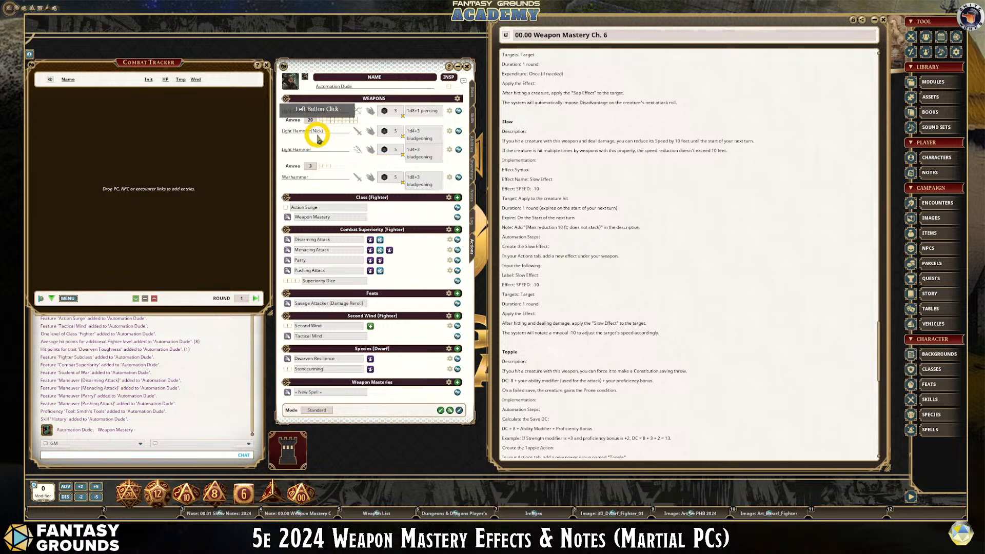
{"action": "type", "text": "]"}
{"action": "left_click", "coordinate": [313, 138]}
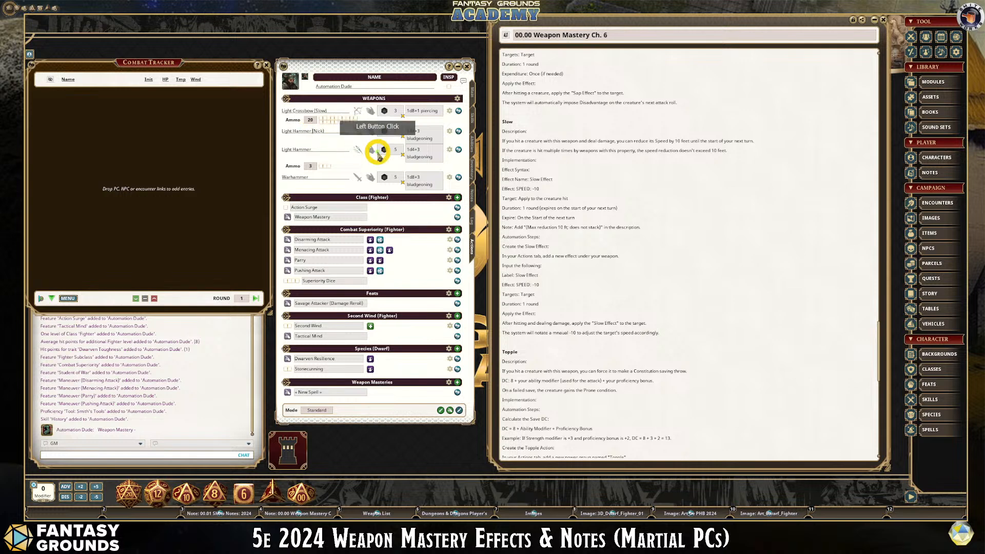
- Rename the thrown Light Hammer entry, the one with ammo tracking, as Light Hammer [Nick]
{"action": "left_click", "coordinate": [333, 150]}
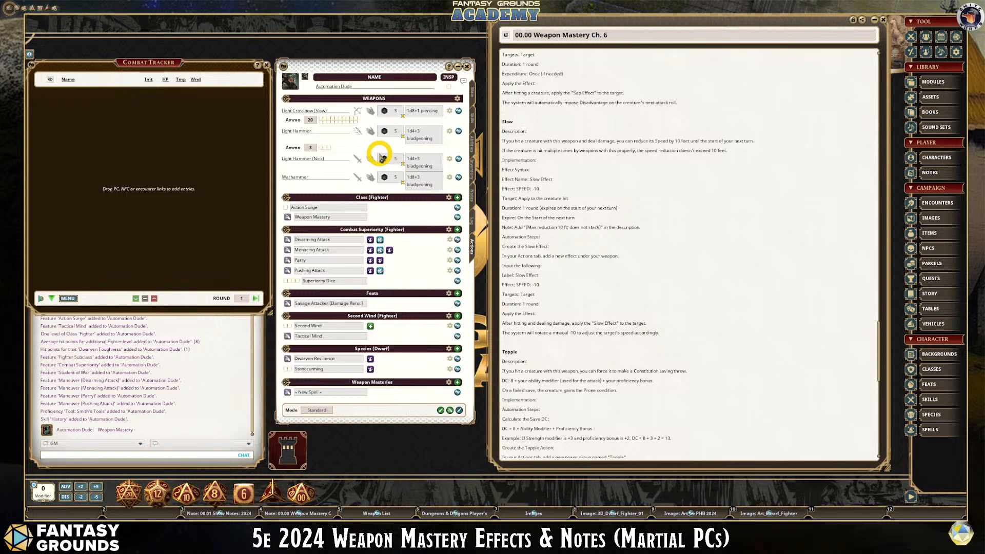
{"action": "key", "text": "shift"}
{"action": "type", "text": "(N"}
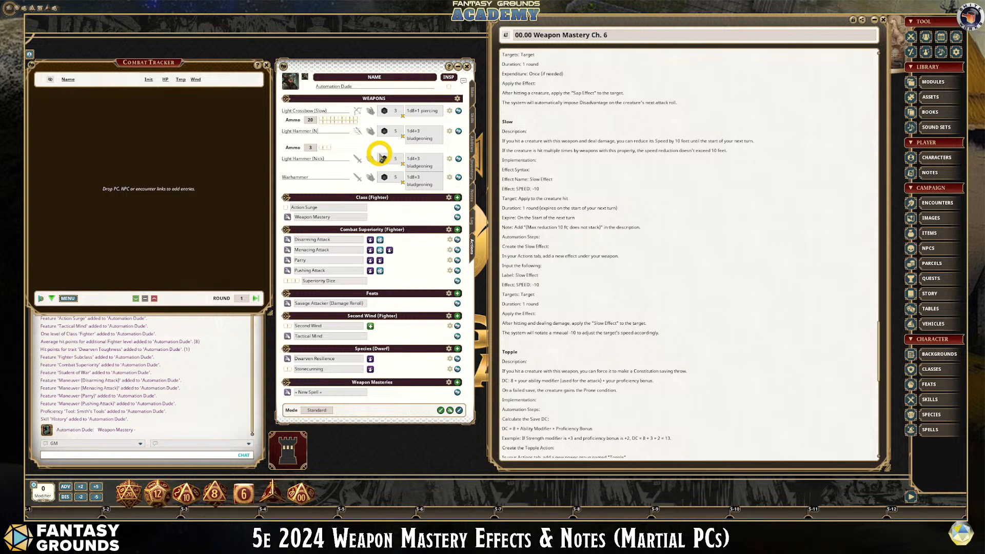
{"action": "type", "text": "ick)"}
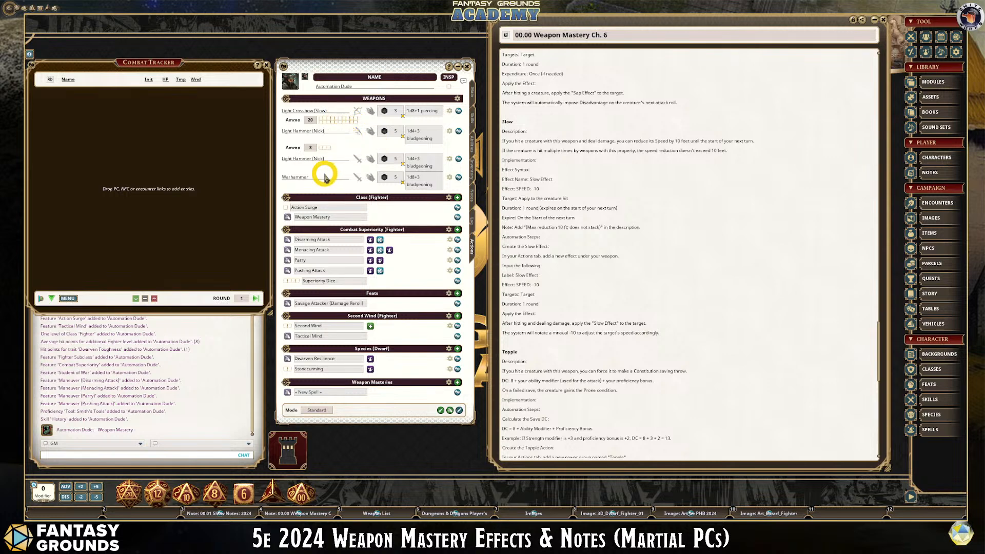
{"action": "left_click", "coordinate": [357, 155]}
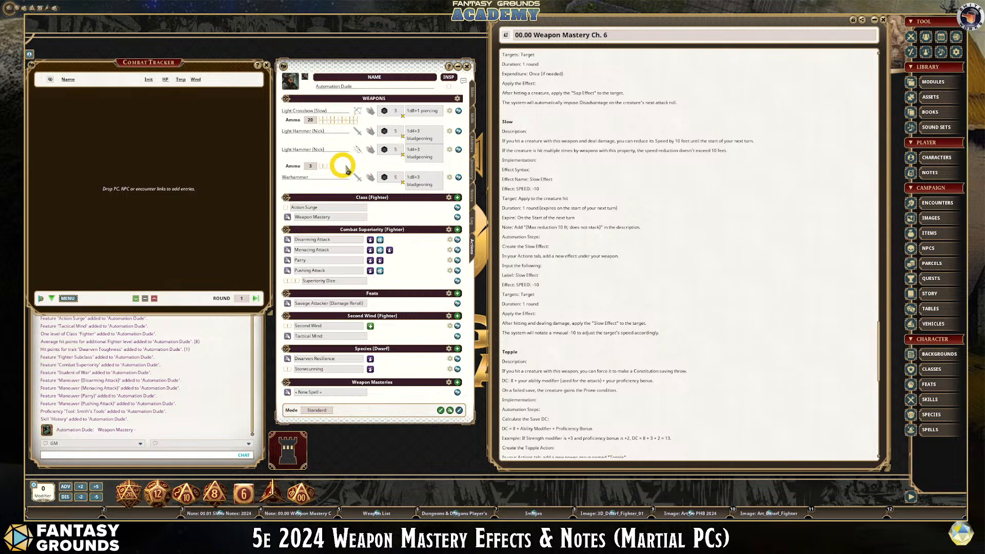
- Check the Warhammer's mastery property in its item record and rename the weapon entry as Warhammer [Push]
{"action": "type", "text": "("}
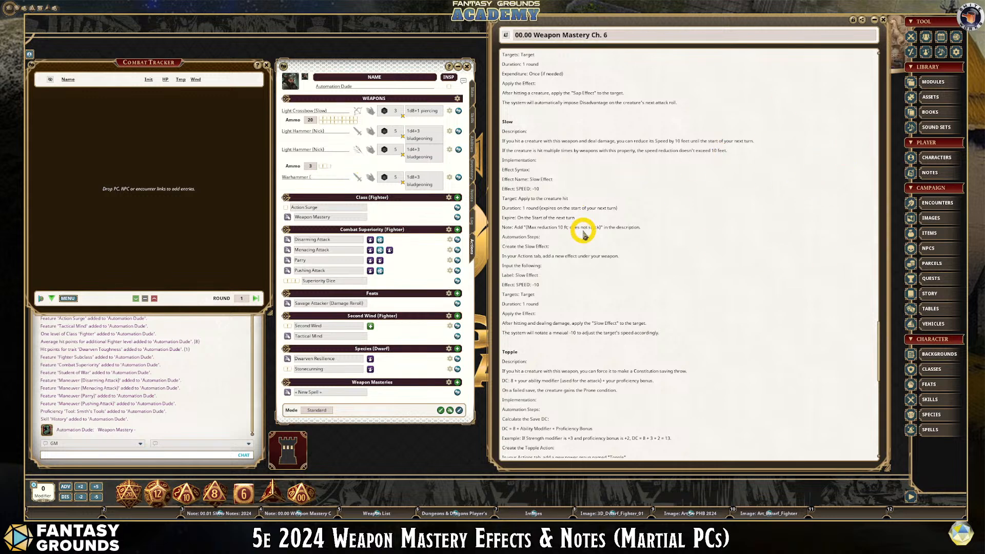
{"action": "left_click", "coordinate": [458, 177]}
{"action": "left_click_drag", "start_coordinate": [490, 181], "coordinate": [598, 97]}
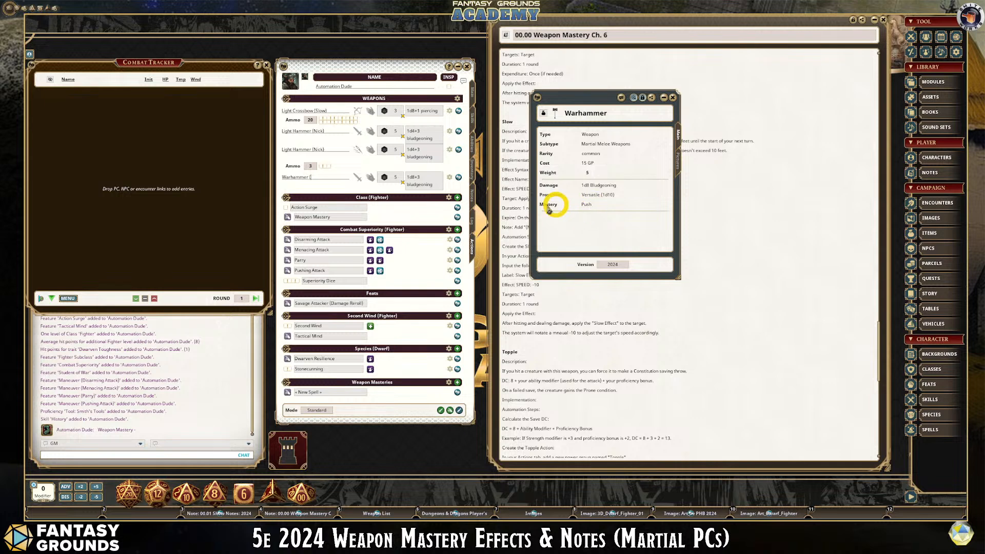
{"action": "left_click", "coordinate": [331, 183]}
{"action": "type", "text": "Push"}
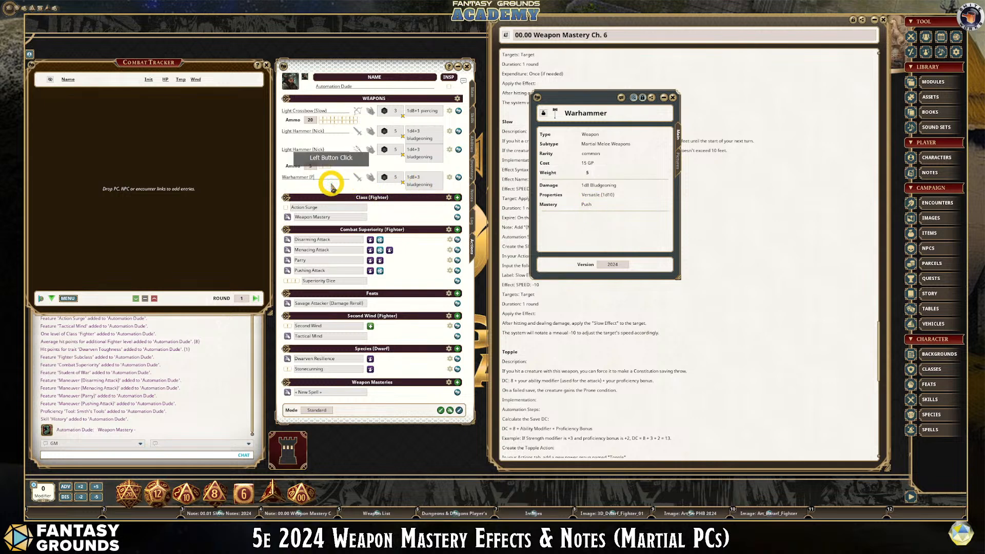
{"action": "type", "text": ")"}
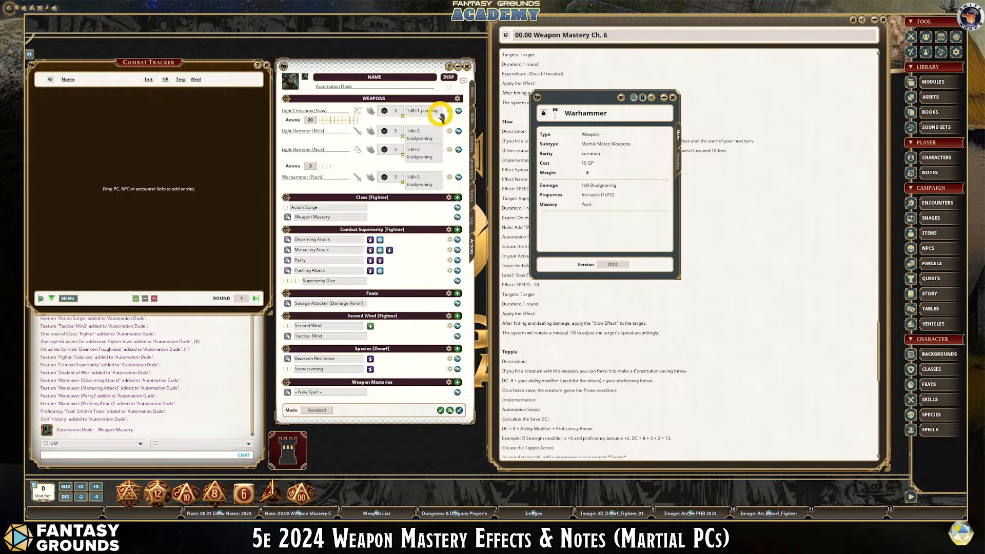
{"action": "left_click", "coordinate": [393, 216]}
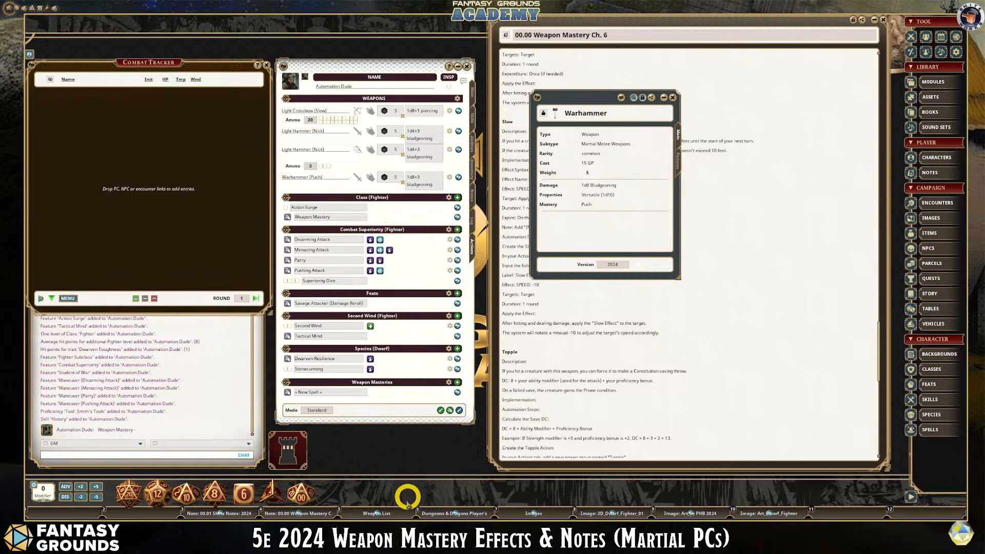
- Open the Weapon List reference, enlarge it beside the character sheet, and examine the Mastery column for all weapons
{"action": "left_click", "coordinate": [391, 506]}
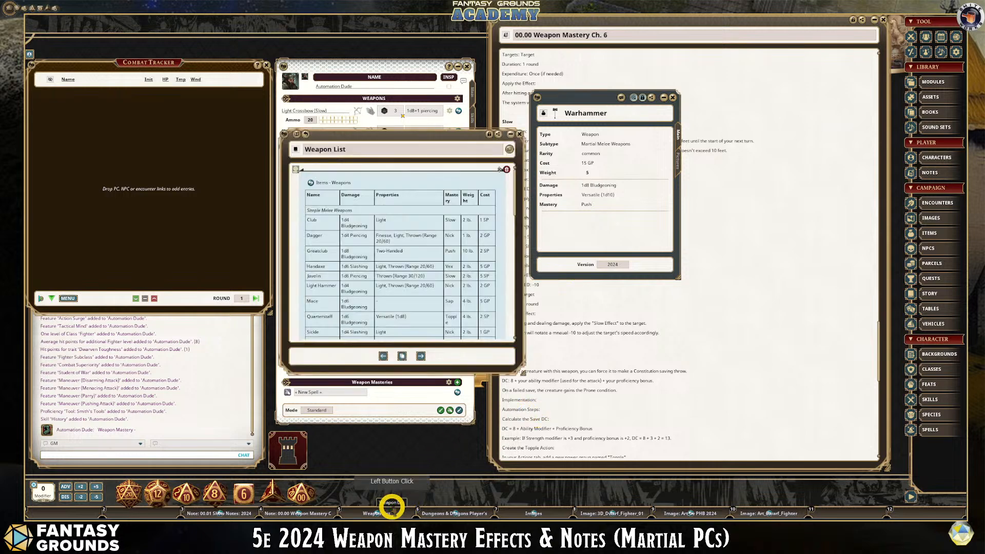
{"action": "left_click_drag", "start_coordinate": [397, 136], "coordinate": [682, 60]}
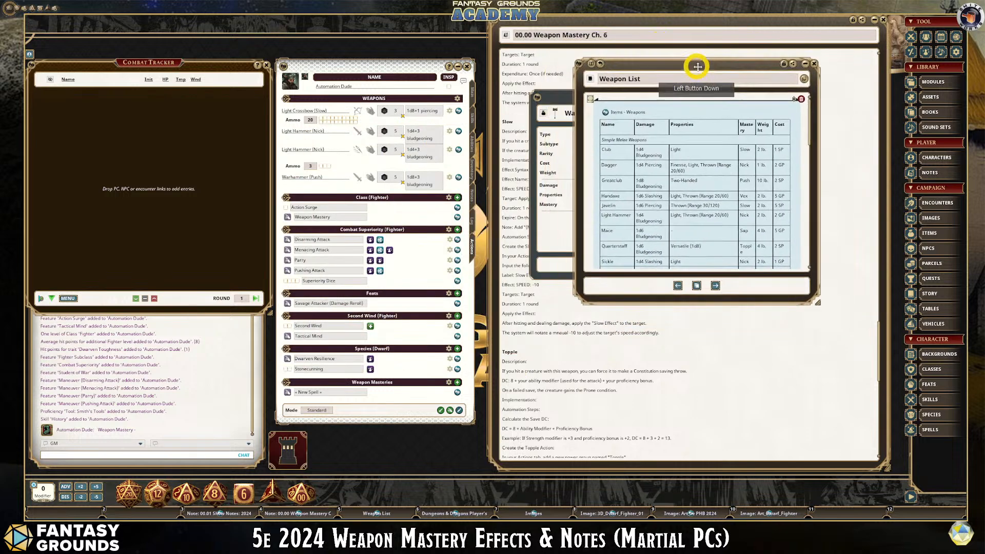
{"action": "left_click_drag", "start_coordinate": [732, 305], "coordinate": [738, 464]}
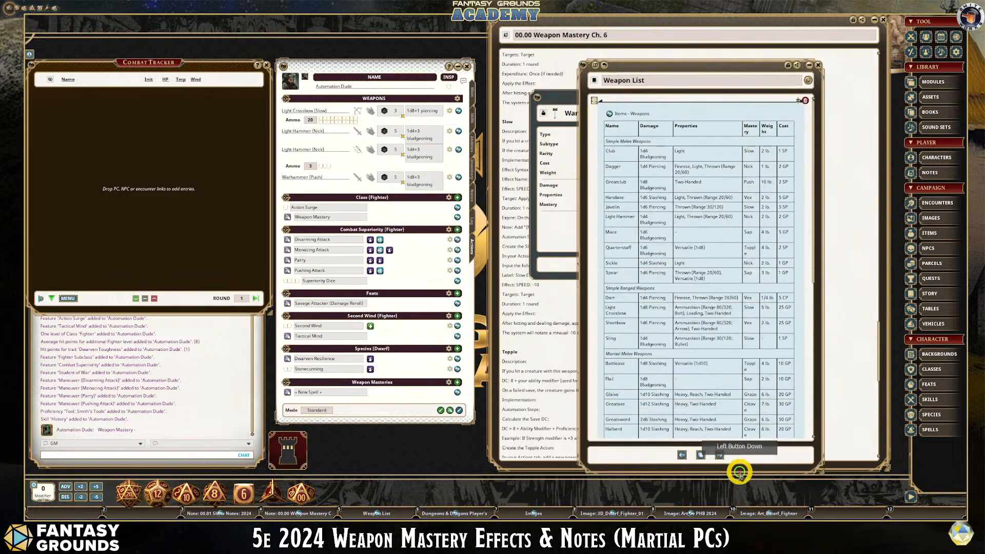
{"action": "scroll", "coordinate": [719, 272], "scroll_direction": "down", "scroll_amount": 5}
{"action": "scroll", "coordinate": [720, 276], "scroll_direction": "down", "scroll_amount": 4}
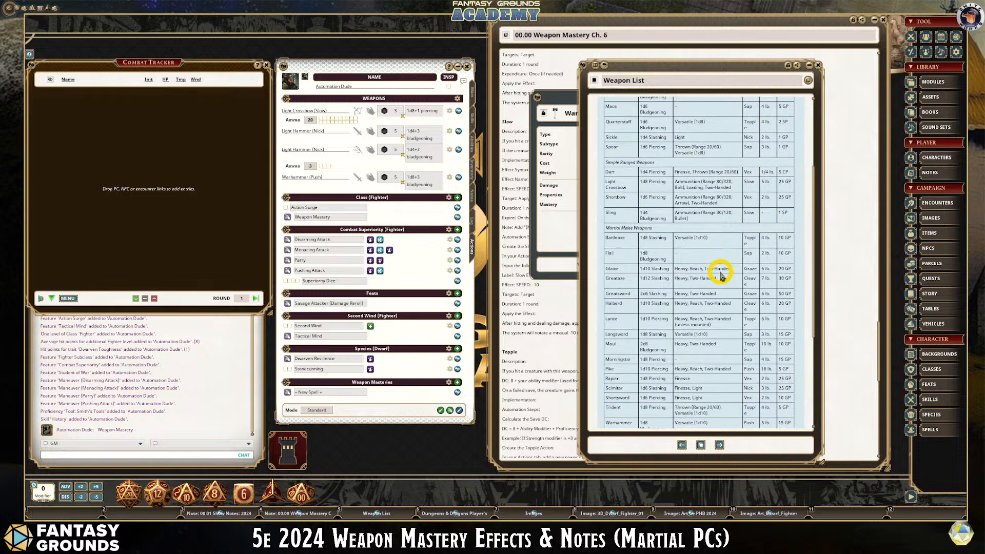
{"action": "scroll", "coordinate": [721, 275], "scroll_direction": "down", "scroll_amount": 3}
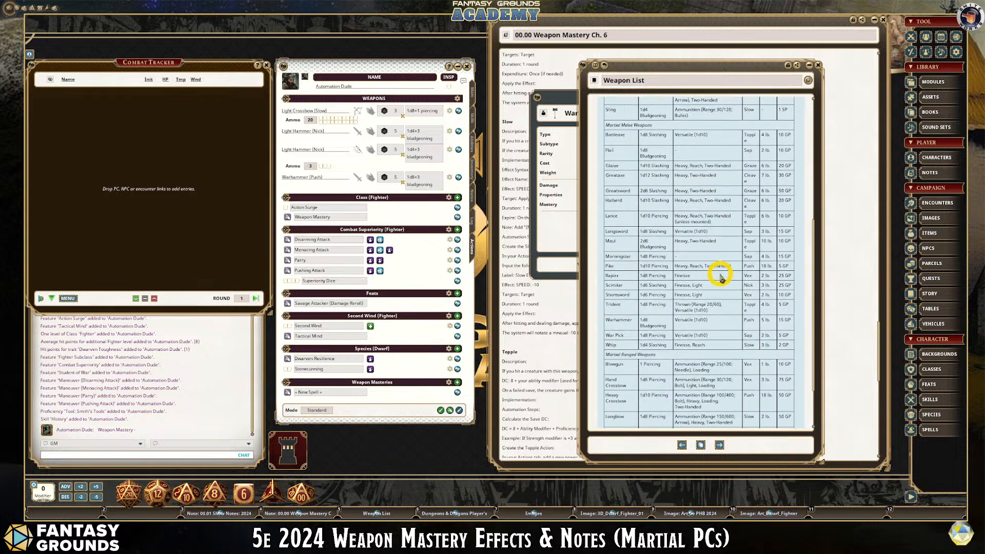
{"action": "scroll", "coordinate": [718, 293], "scroll_direction": "up", "scroll_amount": 2}
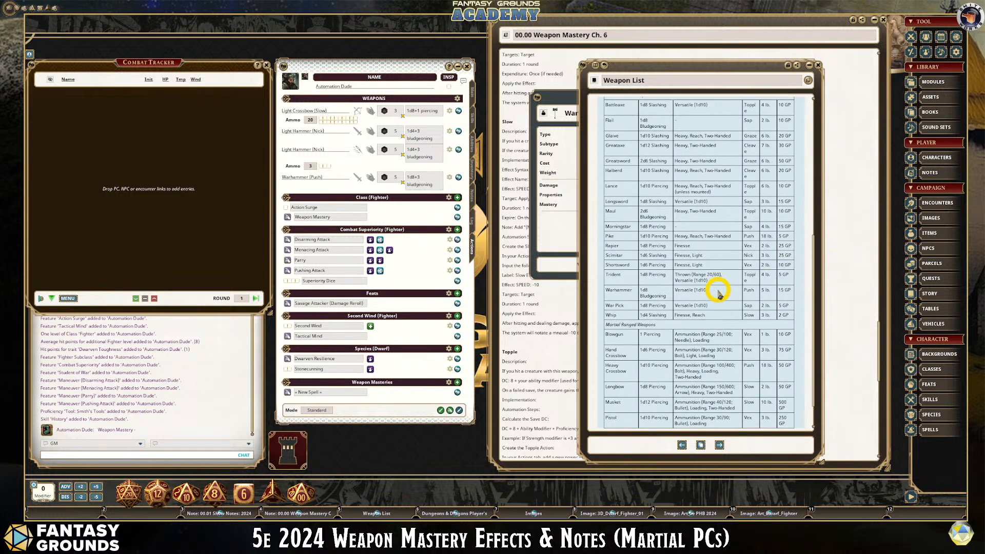
{"action": "scroll", "coordinate": [718, 293], "scroll_direction": "up", "scroll_amount": 7}
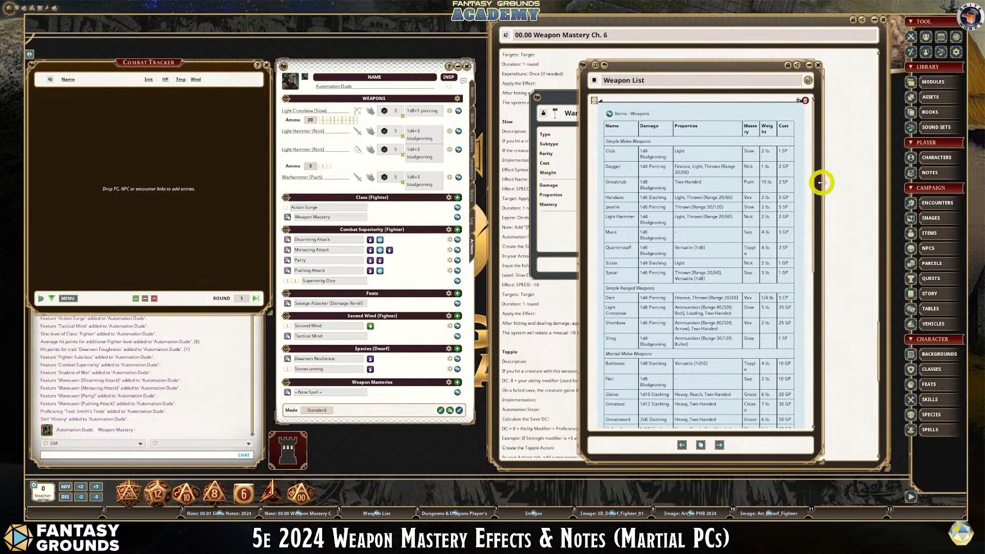
{"action": "left_click_drag", "start_coordinate": [821, 183], "coordinate": [867, 184]}
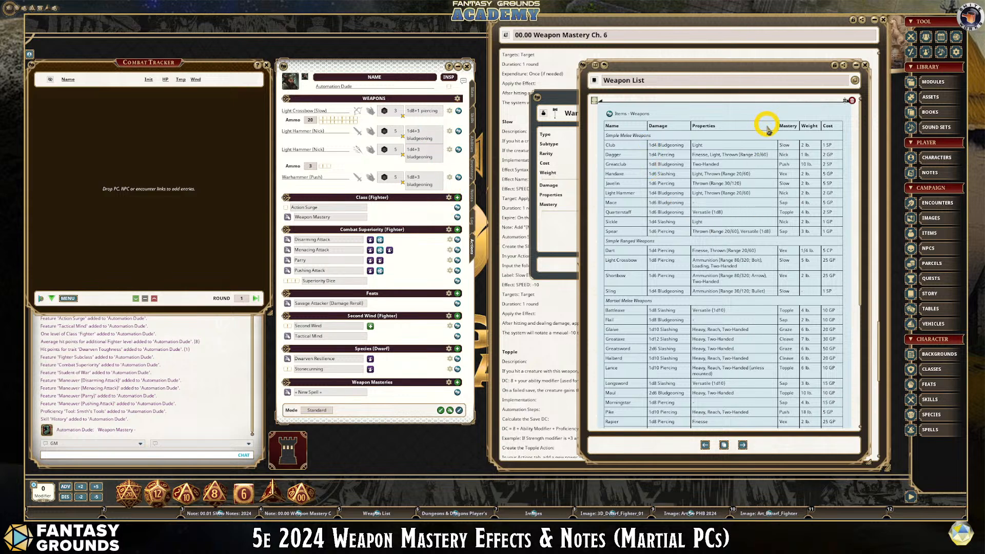
- Check the Weapon List's masteries, go back to the preceding Weapons reference page, and read the weapon and mastery property definitions
{"action": "scroll", "coordinate": [797, 201], "scroll_direction": "down", "scroll_amount": 1}
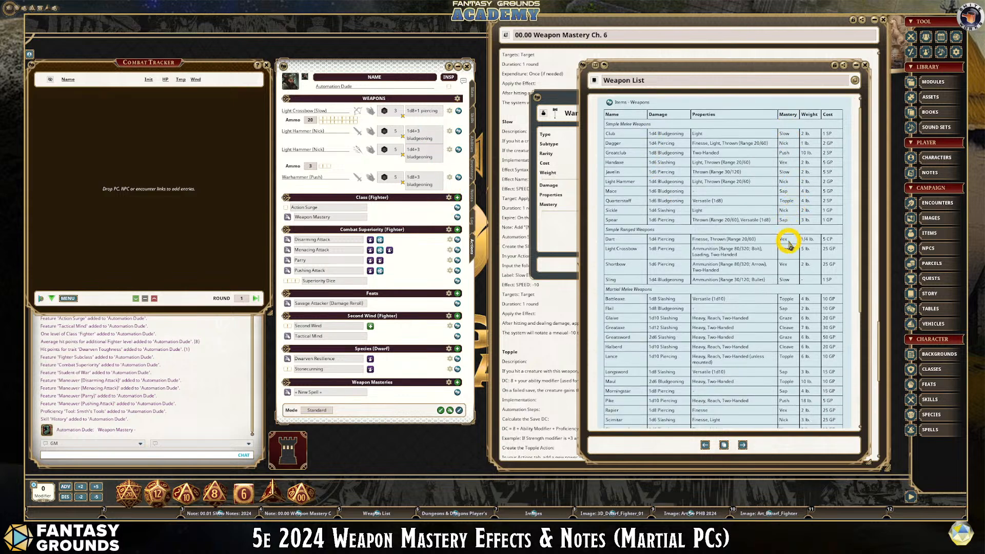
{"action": "scroll", "coordinate": [800, 310], "scroll_direction": "down", "scroll_amount": 1}
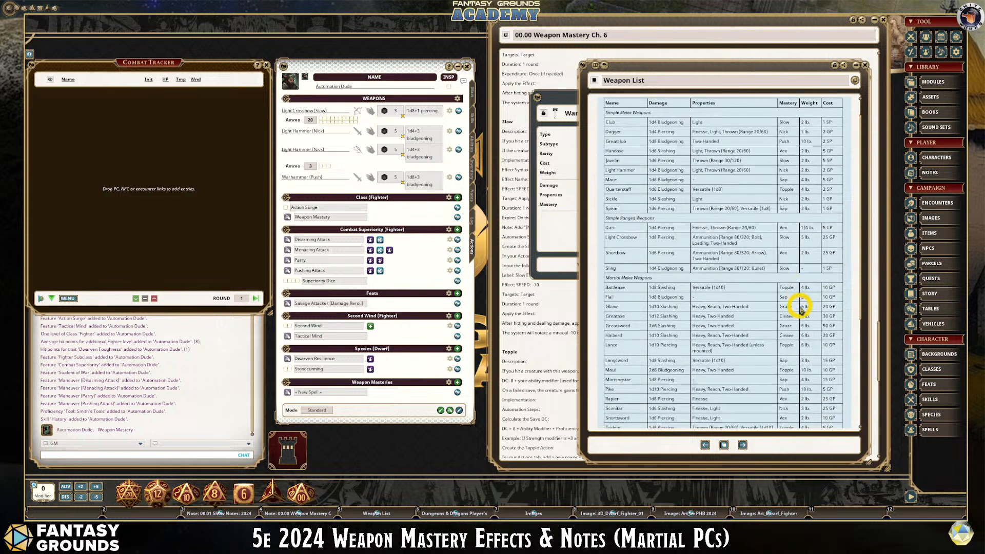
{"action": "scroll", "coordinate": [791, 291], "scroll_direction": "up", "scroll_amount": 2}
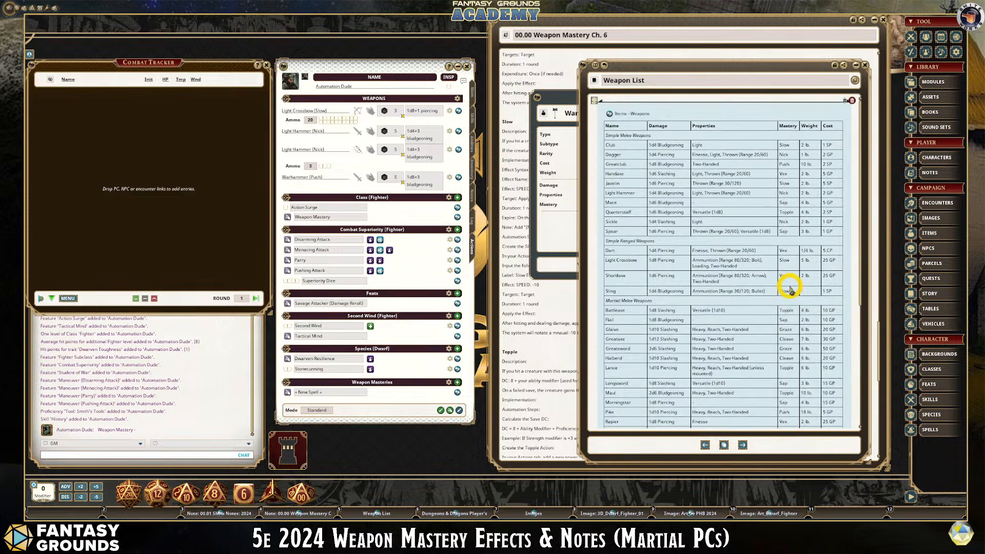
{"action": "left_click", "coordinate": [705, 446]}
{"action": "scroll", "coordinate": [716, 332], "scroll_direction": "down", "scroll_amount": 2}
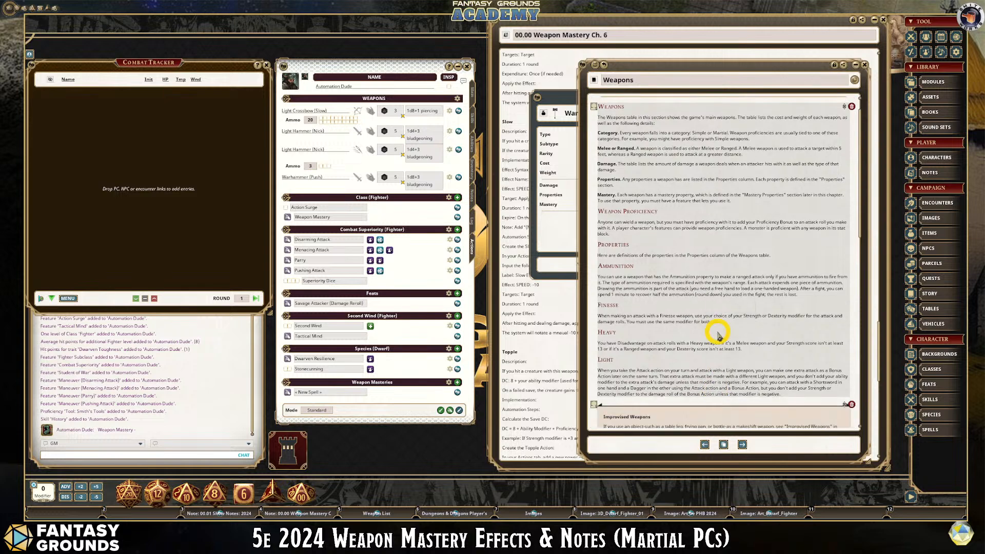
{"action": "scroll", "coordinate": [682, 286], "scroll_direction": "up", "scroll_amount": 2}
{"action": "scroll", "coordinate": [629, 245], "scroll_direction": "down", "scroll_amount": 1}
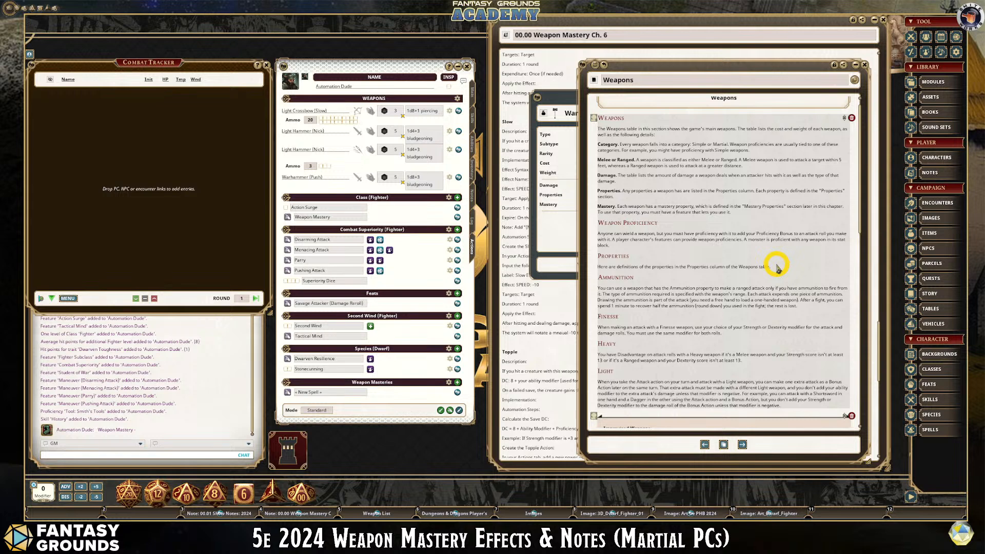
{"action": "scroll", "coordinate": [708, 295], "scroll_direction": "down", "scroll_amount": 3}
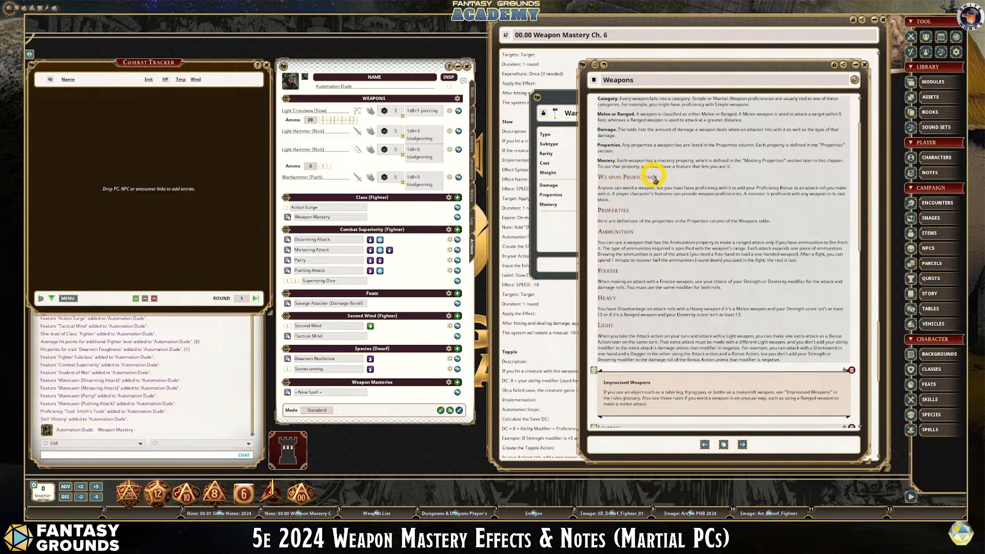
{"action": "scroll", "coordinate": [636, 215], "scroll_direction": "down", "scroll_amount": 4}
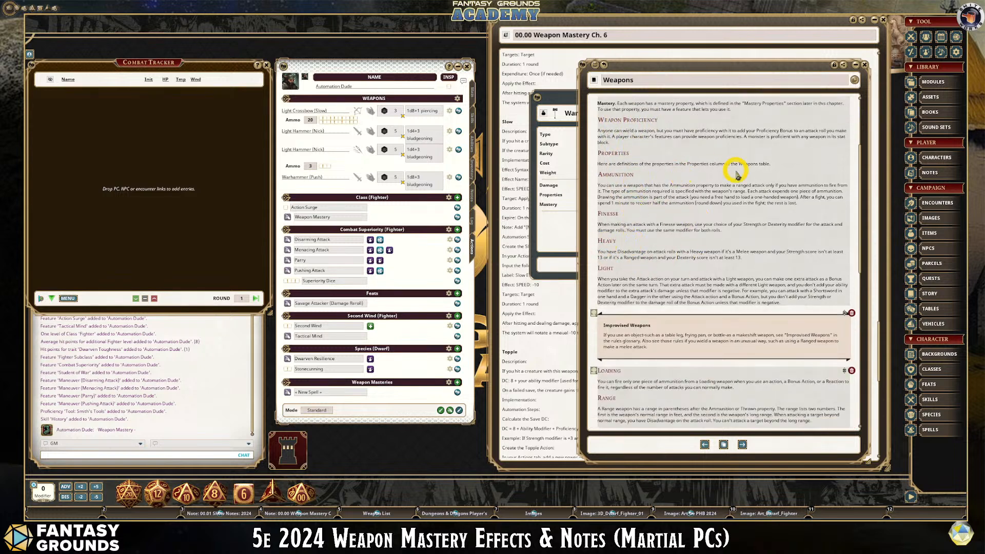
{"action": "scroll", "coordinate": [688, 248], "scroll_direction": "down", "scroll_amount": 4}
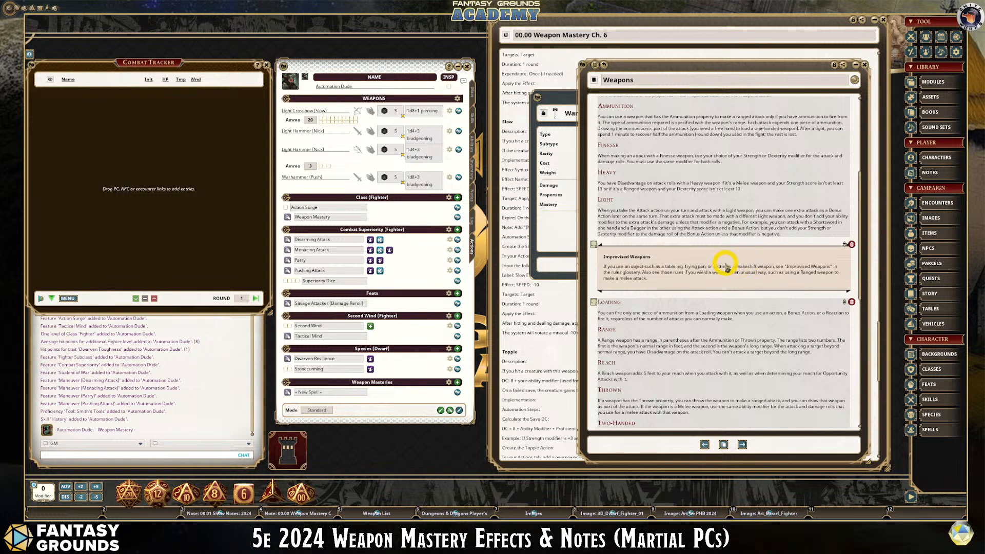
{"action": "scroll", "coordinate": [726, 267], "scroll_direction": "down", "scroll_amount": 7}
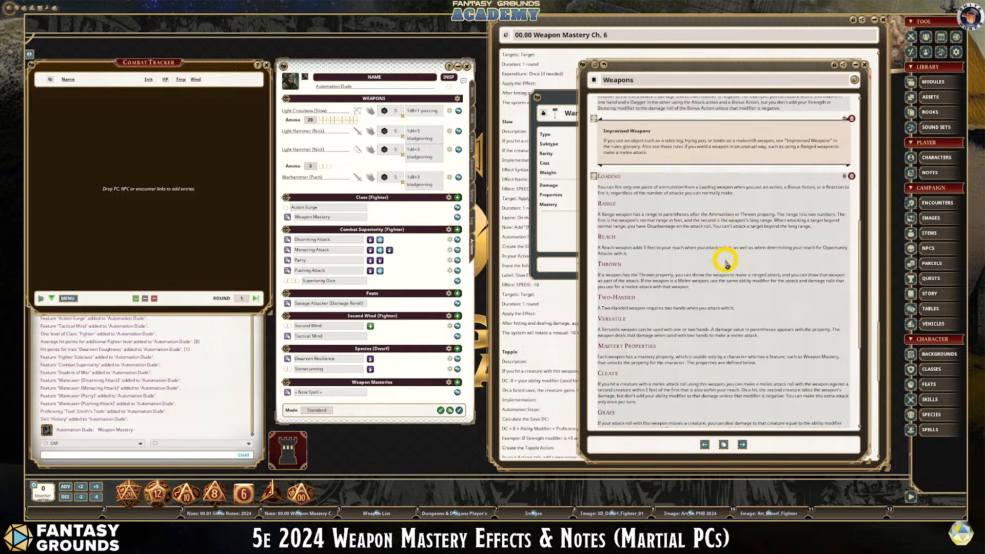
{"action": "scroll", "coordinate": [726, 262], "scroll_direction": "down", "scroll_amount": 4}
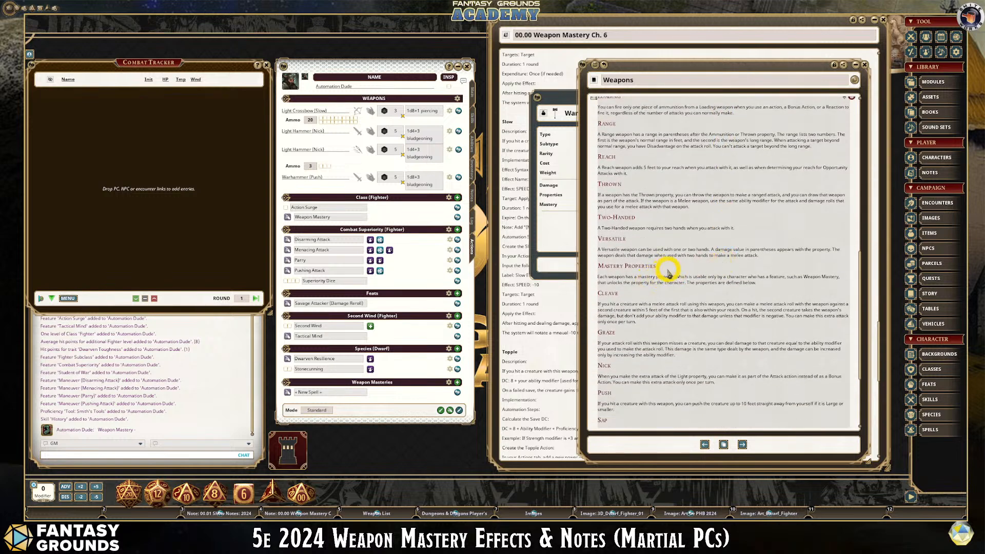
{"action": "scroll", "coordinate": [659, 267], "scroll_direction": "down", "scroll_amount": 6}
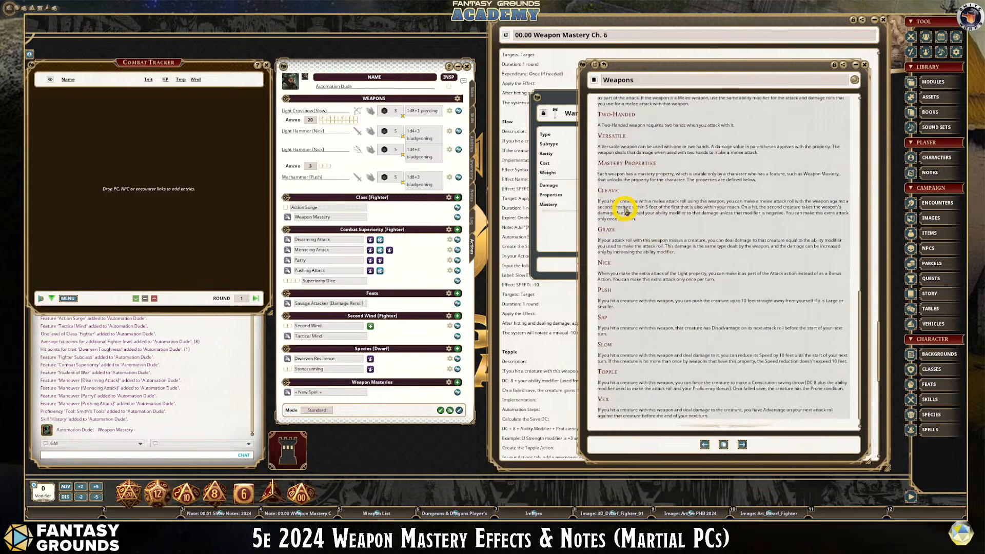
{"action": "scroll", "coordinate": [618, 359], "scroll_direction": "up", "scroll_amount": 1}
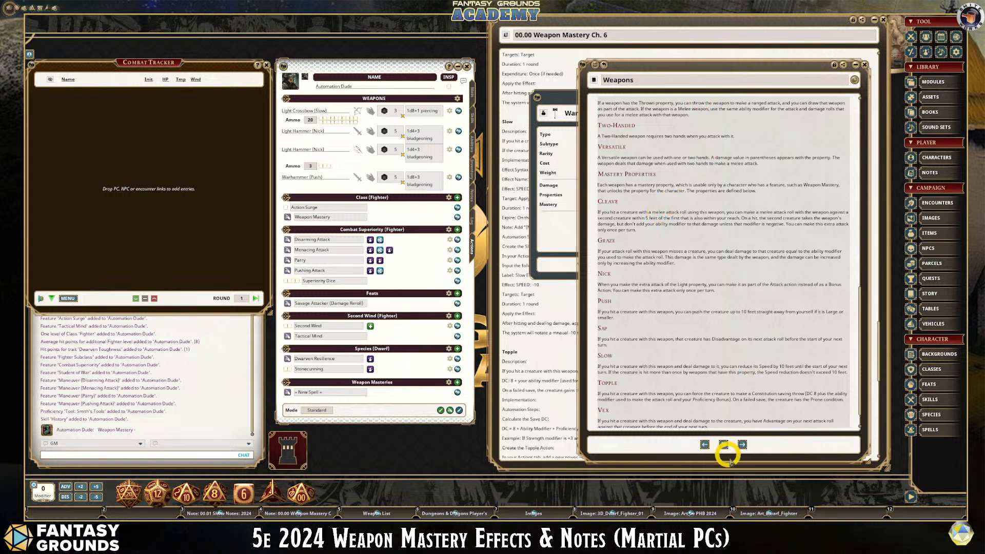
- Return to the Weapon List page, close the Warhammer item record, and place the list beside the character sheet
{"action": "left_click", "coordinate": [745, 444]}
{"action": "scroll", "coordinate": [718, 359], "scroll_direction": "down", "scroll_amount": 1}
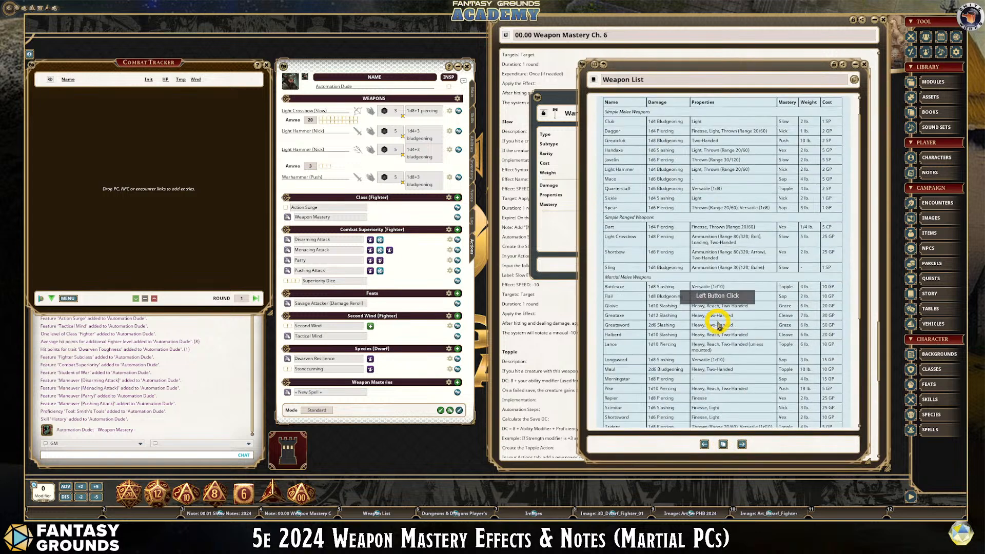
{"action": "scroll", "coordinate": [714, 325], "scroll_direction": "up", "scroll_amount": 1}
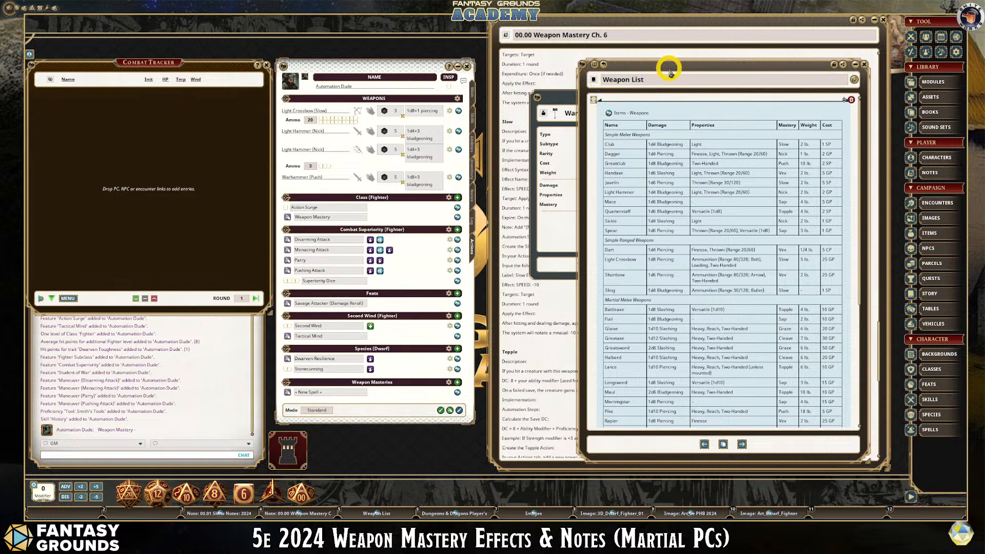
{"action": "left_click_drag", "start_coordinate": [666, 62], "coordinate": [316, 48]}
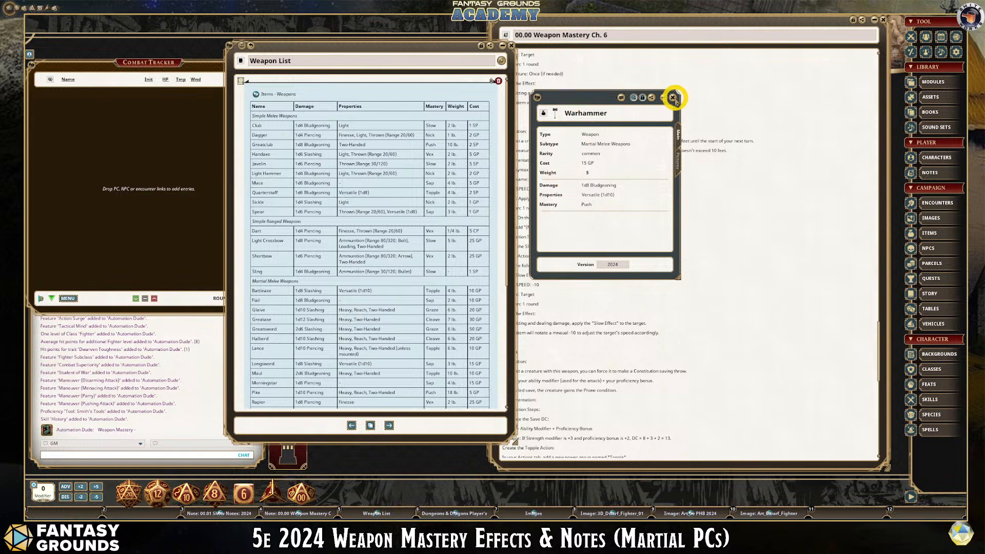
{"action": "left_click", "coordinate": [673, 97]}
{"action": "left_click_drag", "start_coordinate": [453, 43], "coordinate": [712, 53]}
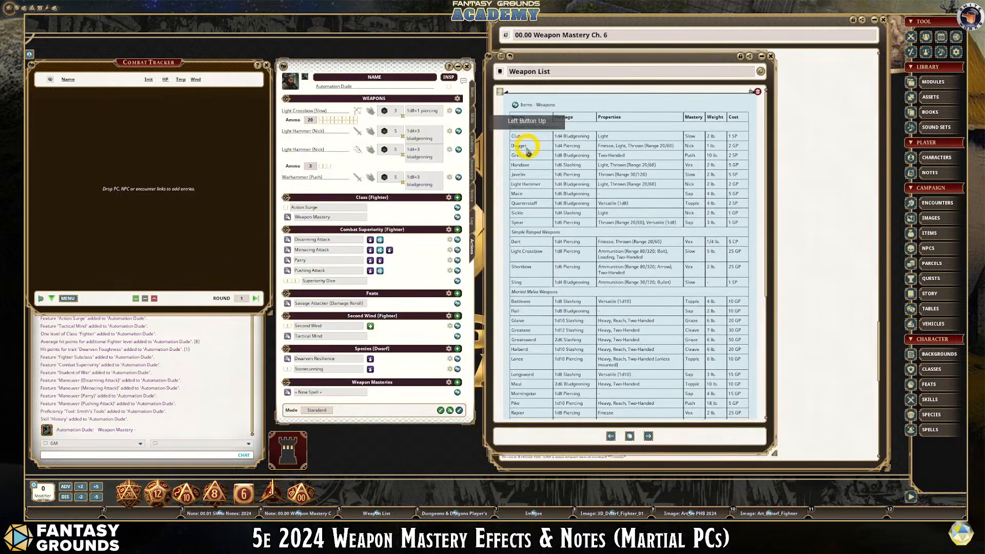
- Unlock the fighter's Weapon Mastery feature, add a link to the Weapon List story below its description, and lock and close the record
{"action": "left_click", "coordinate": [458, 218]}
{"action": "left_click_drag", "start_coordinate": [682, 55], "coordinate": [393, 118]}
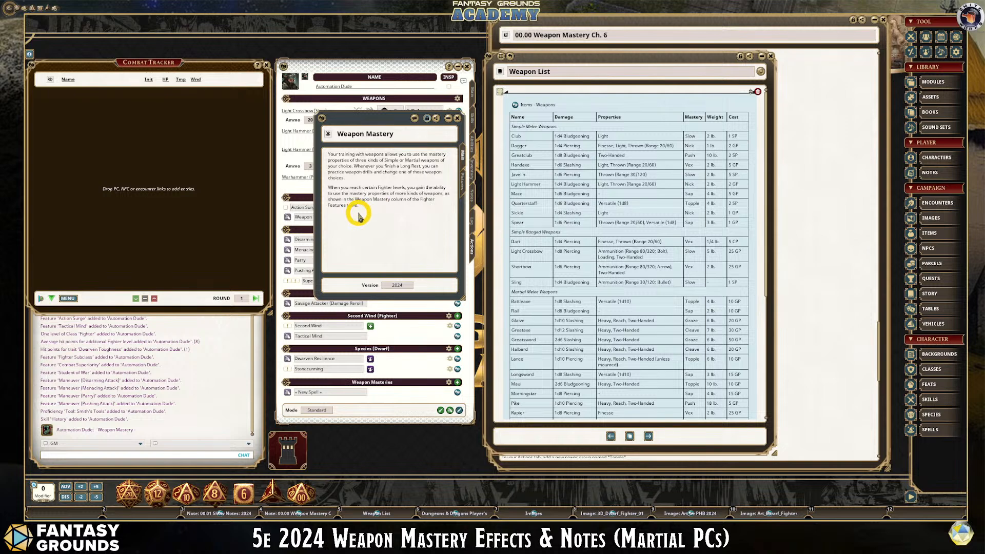
{"action": "left_click", "coordinate": [426, 117]}
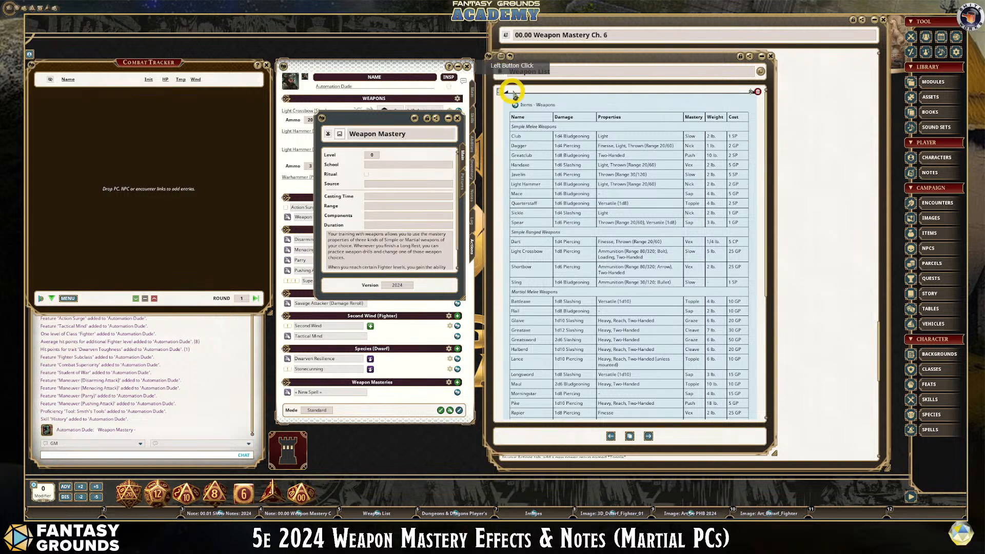
{"action": "left_click", "coordinate": [399, 239]}
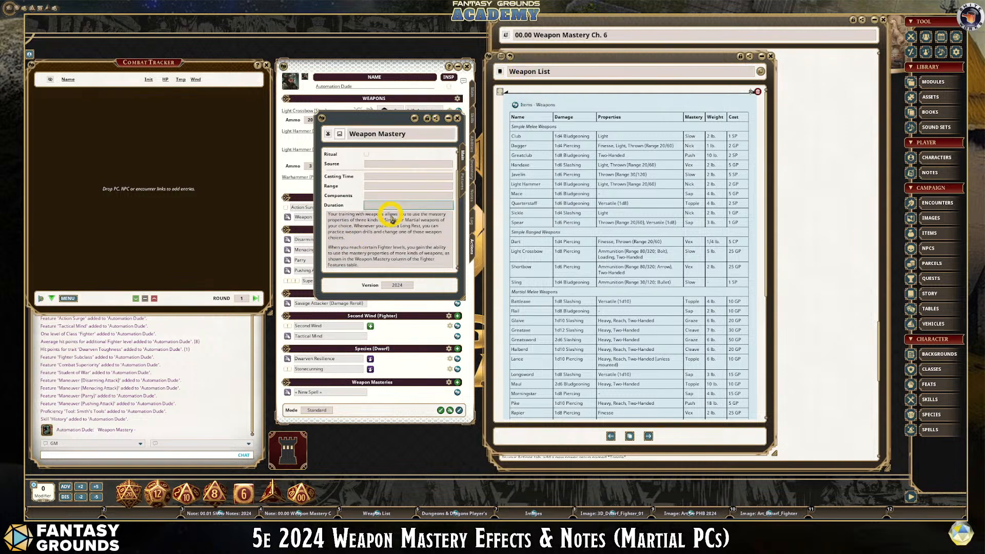
{"action": "left_click", "coordinate": [390, 274]}
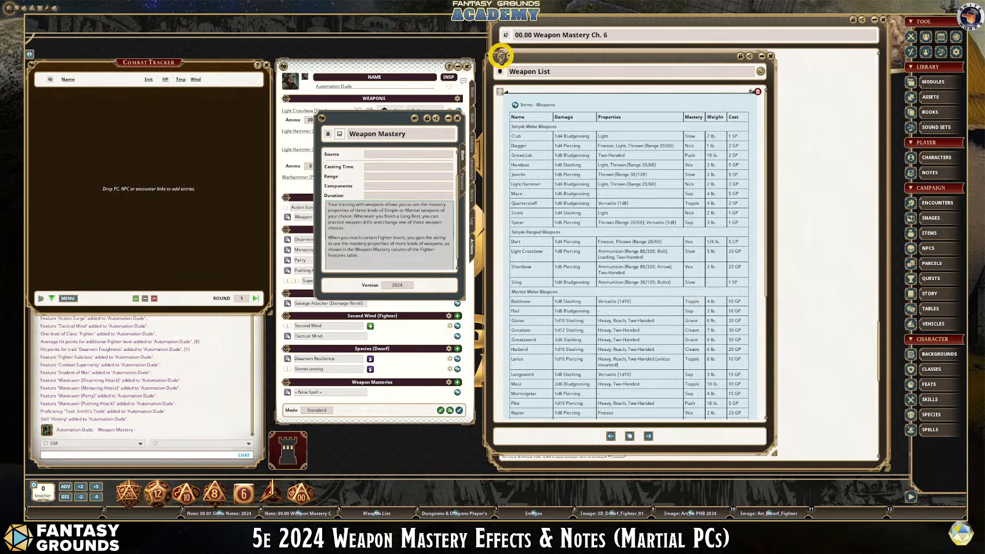
{"action": "left_click", "coordinate": [373, 256]}
{"action": "left_click_drag", "start_coordinate": [373, 257], "coordinate": [468, 259]}
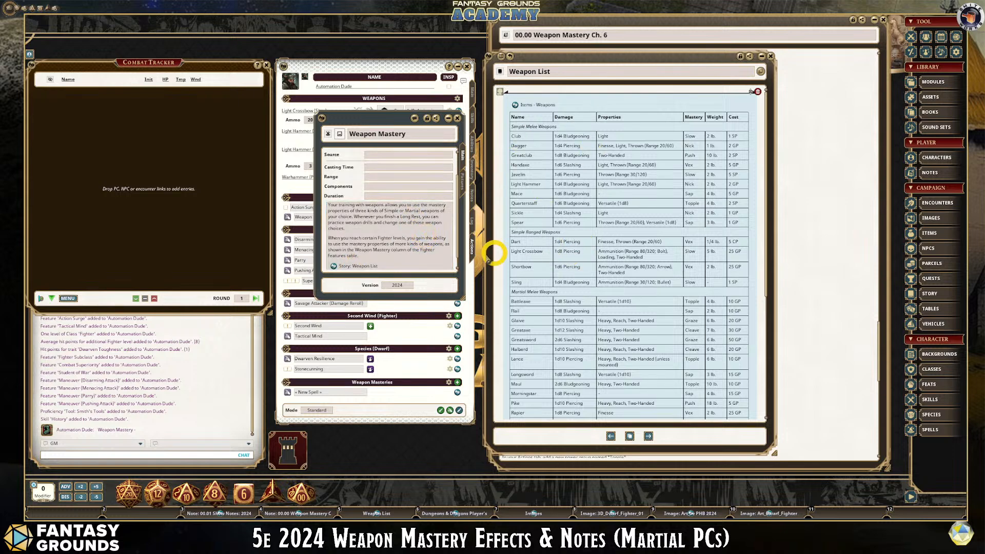
{"action": "left_click", "coordinate": [427, 119]}
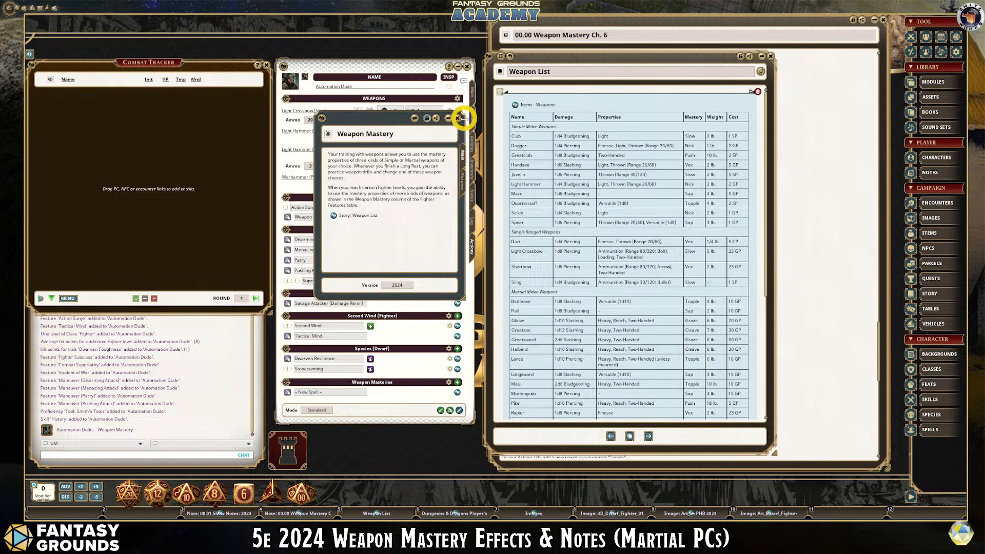
{"action": "left_click", "coordinate": [457, 118]}
- Look through the Weapon List from simple melee to martial ranged weapons to compare their mastery properties
{"action": "scroll", "coordinate": [610, 196], "scroll_direction": "down", "scroll_amount": 3}
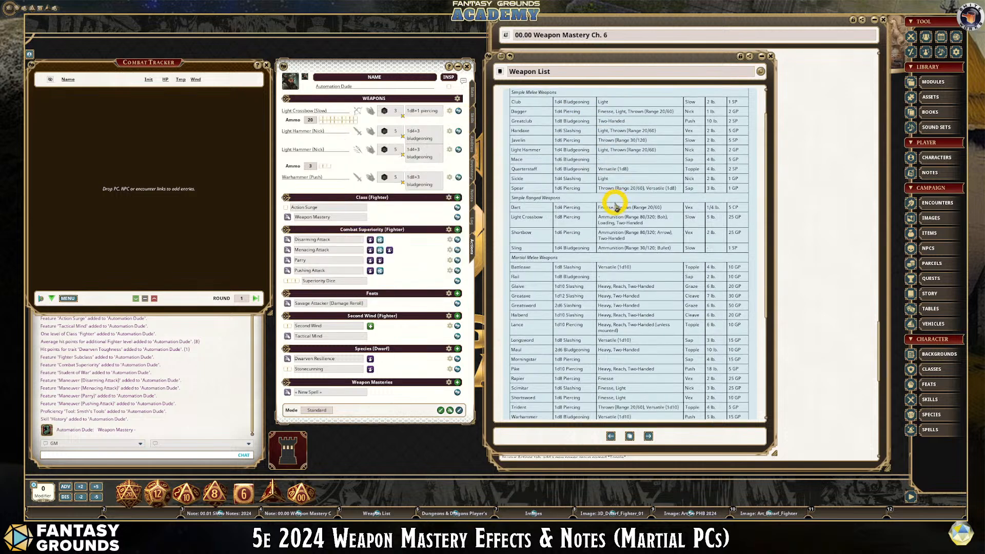
{"action": "scroll", "coordinate": [616, 200], "scroll_direction": "up", "scroll_amount": 3}
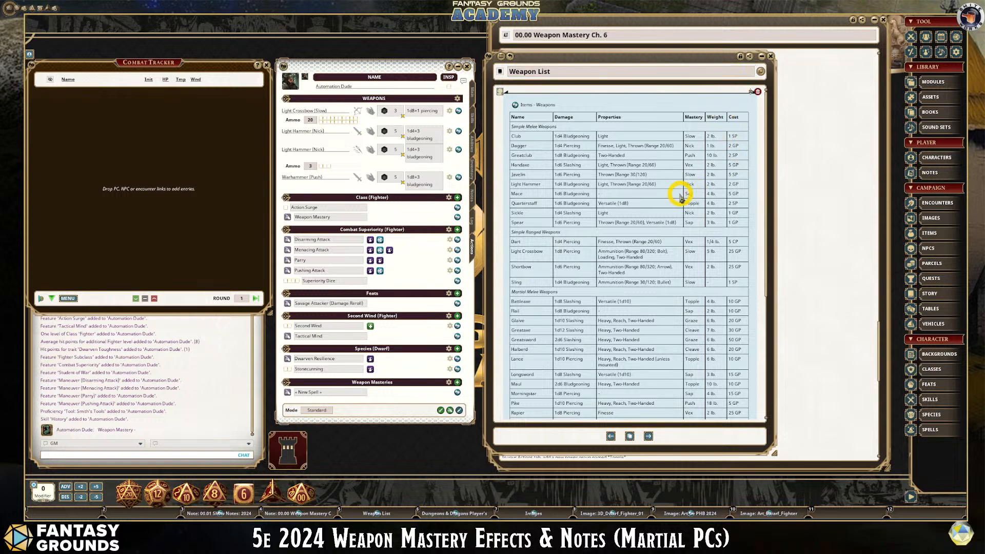
{"action": "scroll", "coordinate": [675, 193], "scroll_direction": "down", "scroll_amount": 5}
{"action": "scroll", "coordinate": [673, 287], "scroll_direction": "down", "scroll_amount": 3}
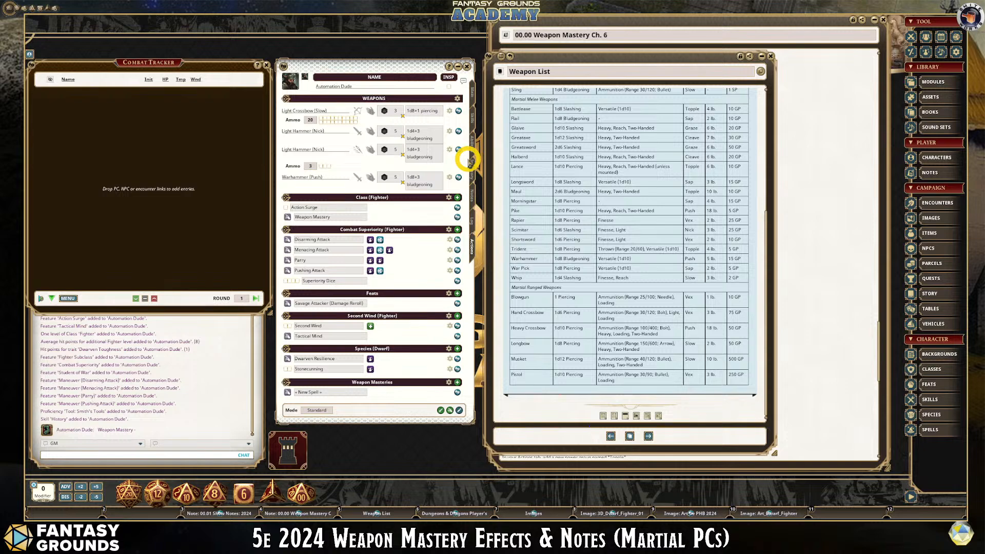
{"action": "scroll", "coordinate": [515, 99], "scroll_direction": "up", "scroll_amount": 1}
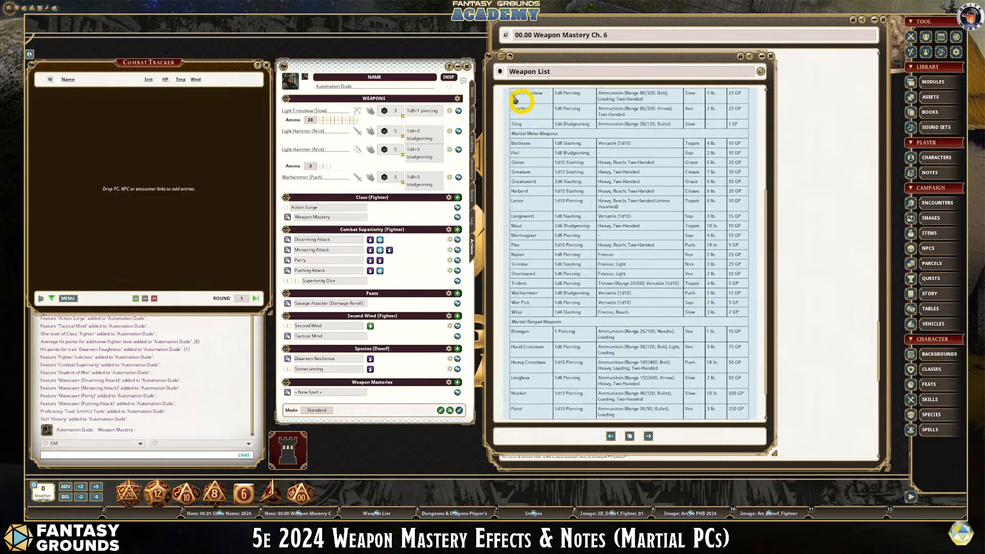
{"action": "scroll", "coordinate": [589, 164], "scroll_direction": "down", "scroll_amount": 1}
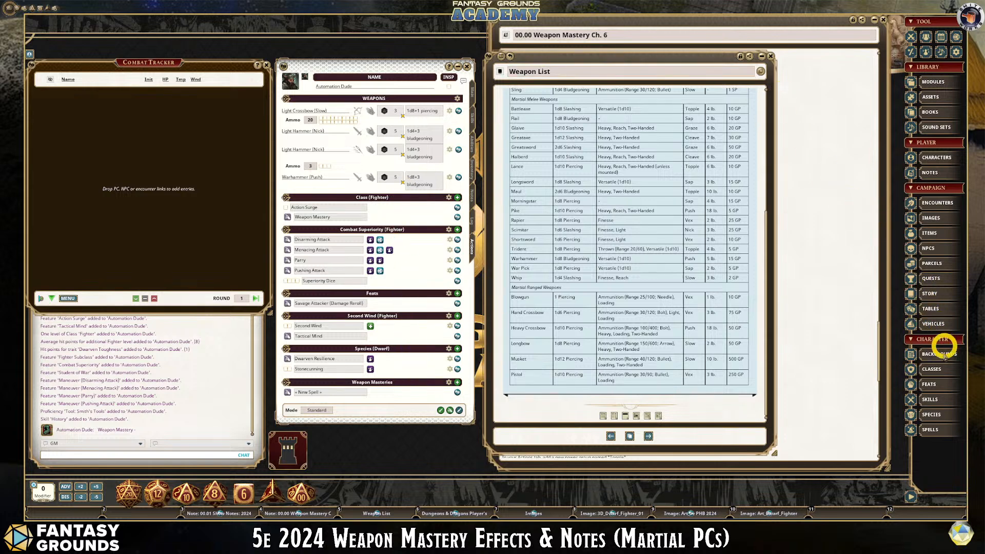
- Open the Spells library and create a new group named Weapon Mastery, finishing the group list edit
{"action": "left_click", "coordinate": [928, 430]}
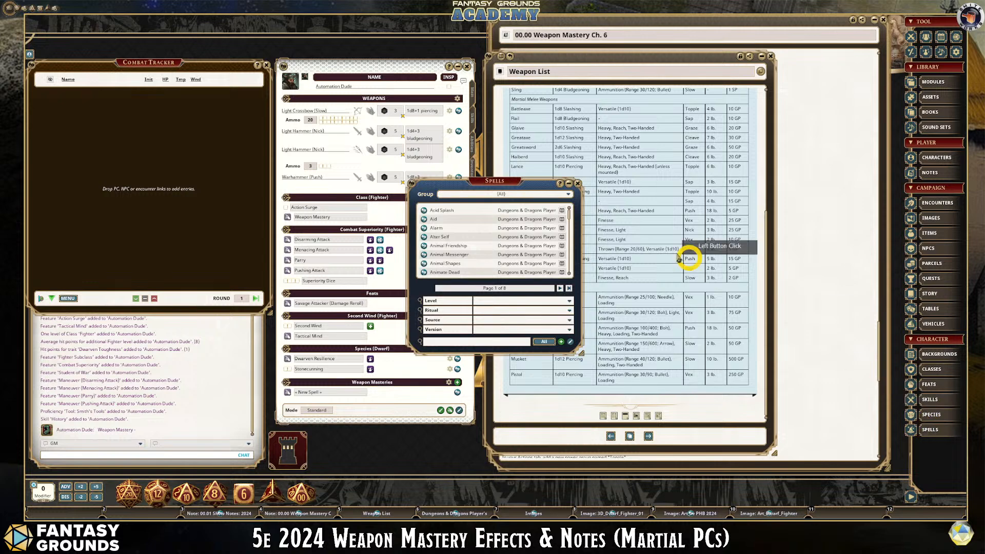
{"action": "left_click_drag", "start_coordinate": [489, 182], "coordinate": [704, 149]}
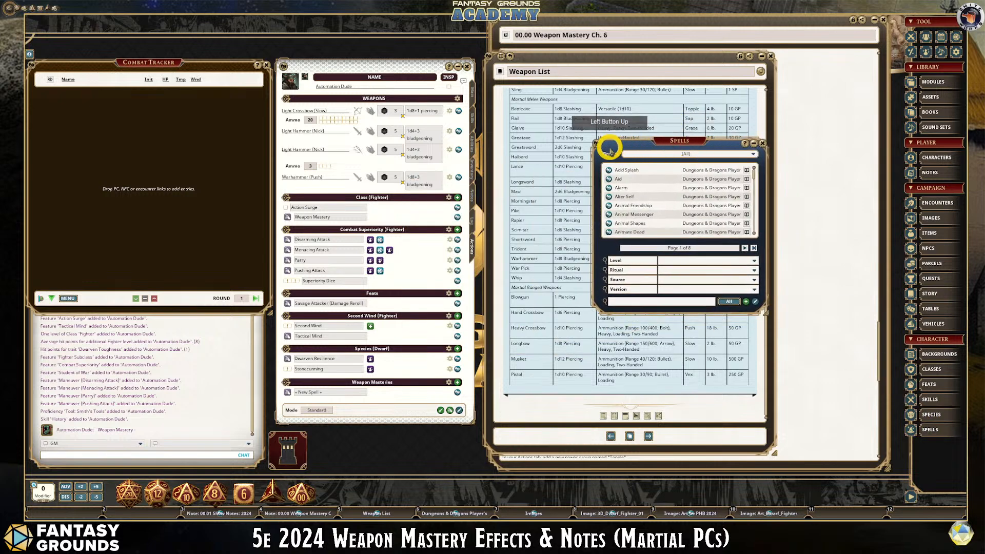
{"action": "left_click", "coordinate": [749, 157]}
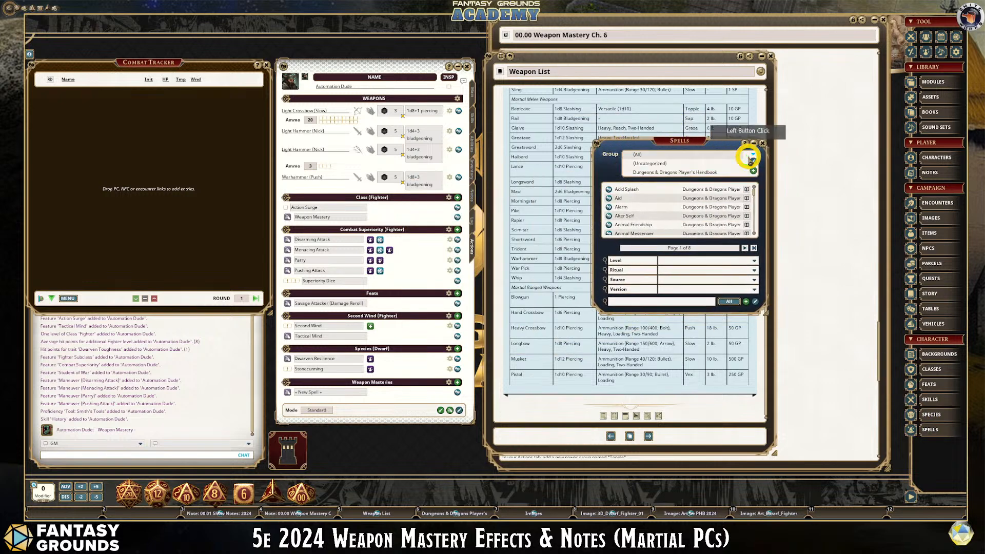
{"action": "left_click", "coordinate": [752, 169]}
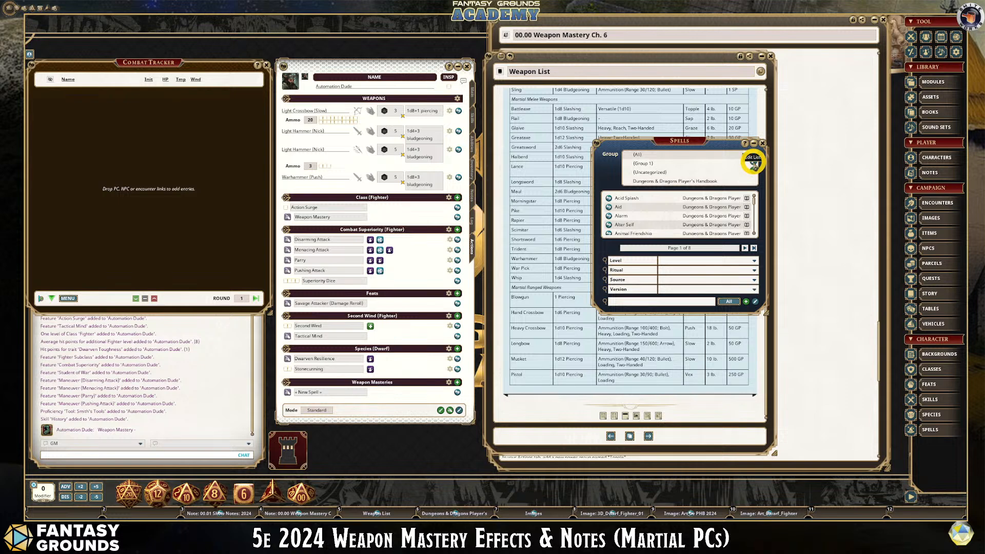
{"action": "left_click", "coordinate": [753, 163]}
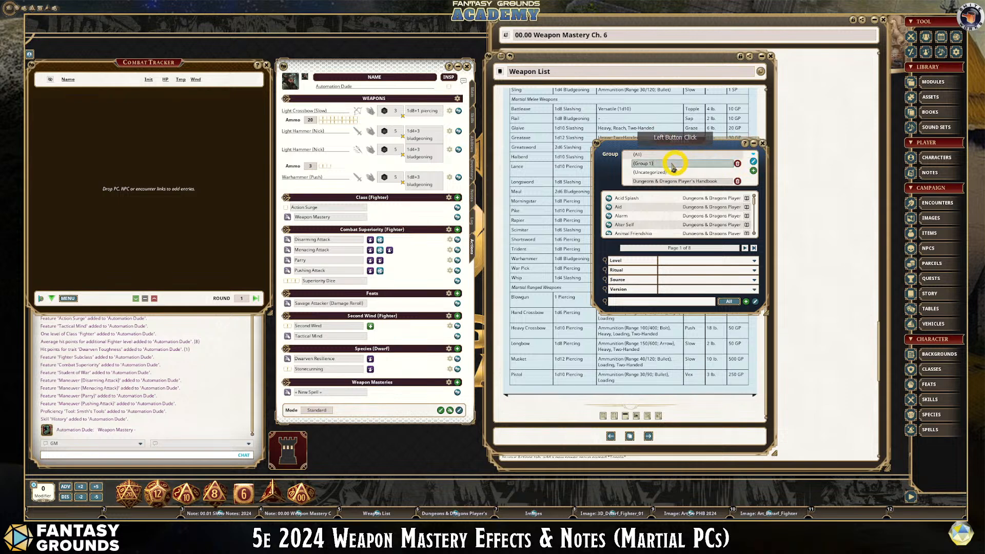
{"action": "mouse_move", "coordinate": [669, 163]}
{"action": "left_mouse_down"}
{"action": "mouse_move", "coordinate": [594, 172]}
{"action": "mouse_move", "coordinate": [599, 179]}
{"action": "left_mouse_up"}
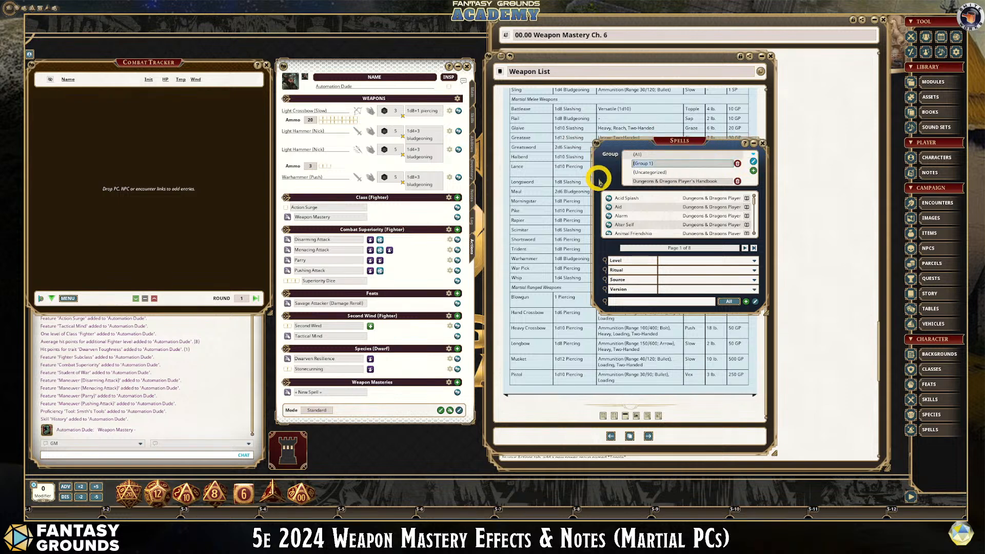
{"action": "type", "text": "Weapon Mastery"}
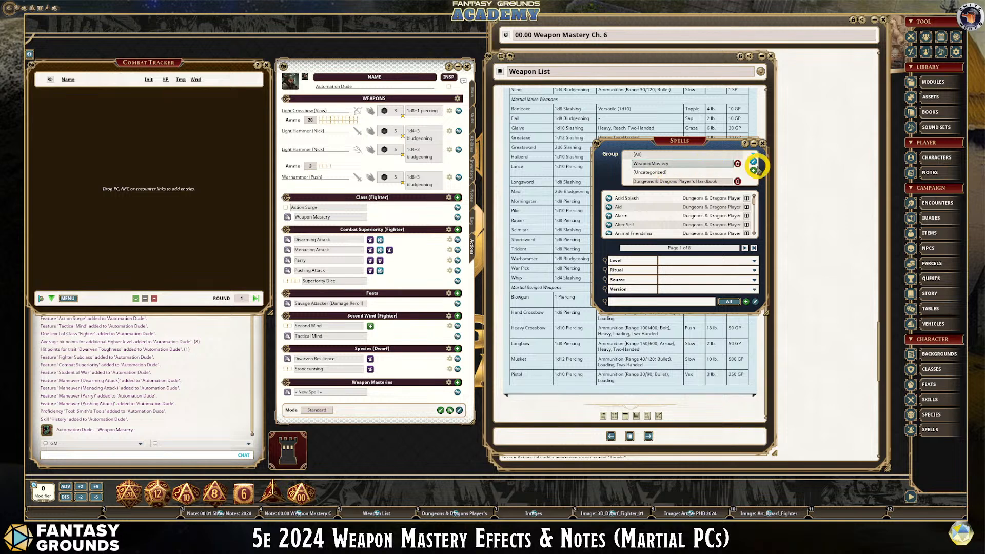
{"action": "left_click", "coordinate": [753, 163]}
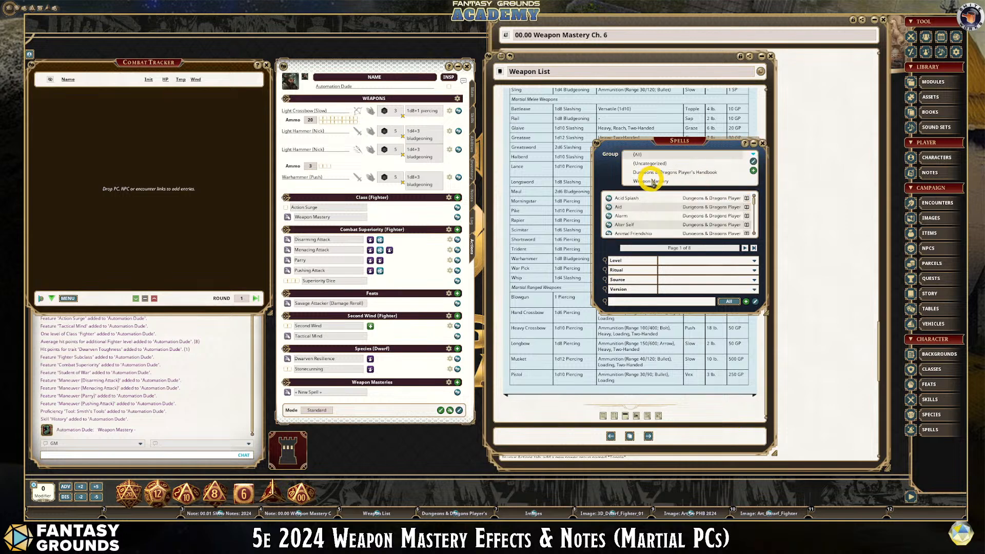
- Filter the Spells library to the Weapon Mastery group and move its window over the character sheet, clear of the Weapon List
{"action": "left_click", "coordinate": [652, 183]}
{"action": "left_click_drag", "start_coordinate": [684, 147], "coordinate": [593, 63]}
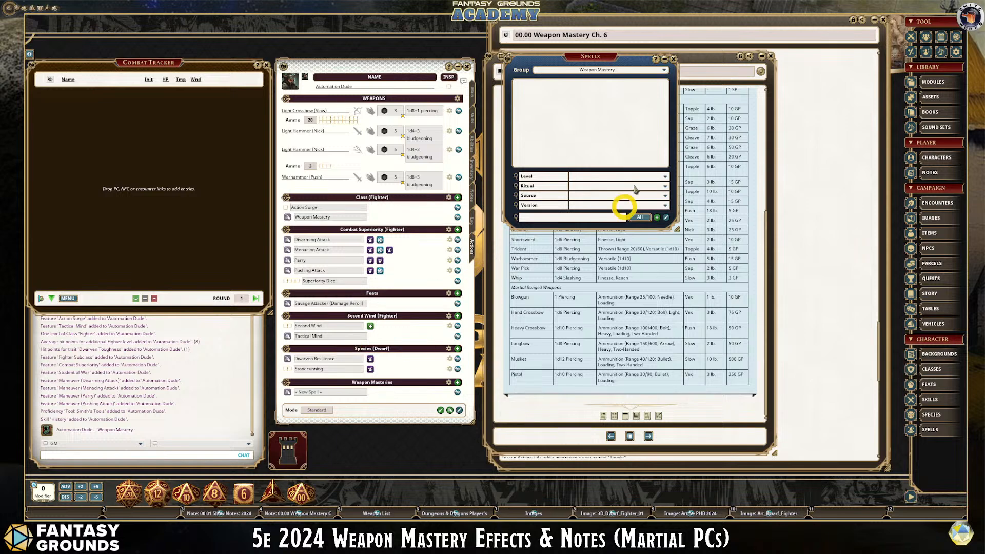
{"action": "left_click_drag", "start_coordinate": [599, 63], "coordinate": [354, 189]}
- Review the mastery properties across the simple and martial melee and ranged sections of the Weapon List
{"action": "scroll", "coordinate": [612, 205], "scroll_direction": "up", "scroll_amount": 2}
{"action": "scroll", "coordinate": [612, 205], "scroll_direction": "down", "scroll_amount": 2}
{"action": "scroll", "coordinate": [701, 154], "scroll_direction": "up", "scroll_amount": 10}
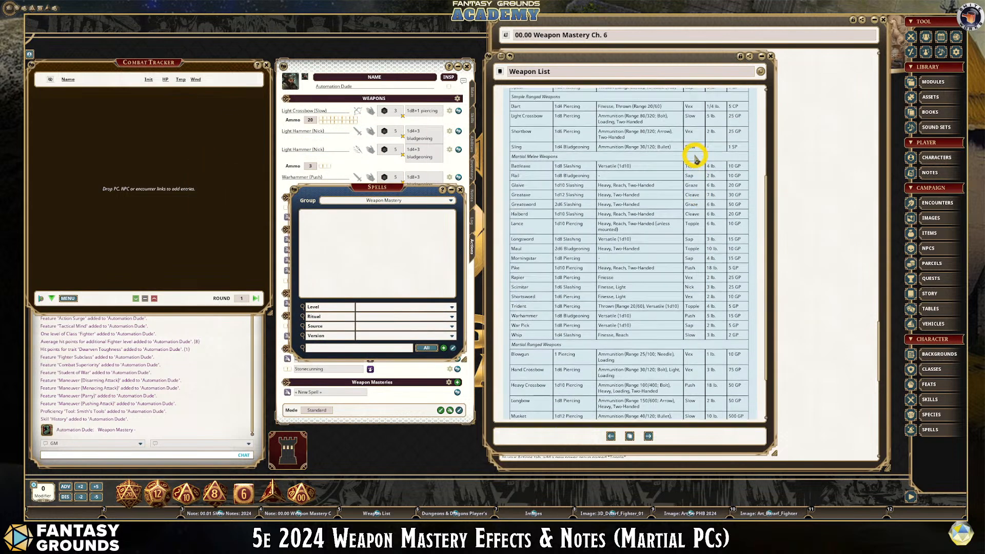
{"action": "scroll", "coordinate": [698, 112], "scroll_direction": "up", "scroll_amount": 3}
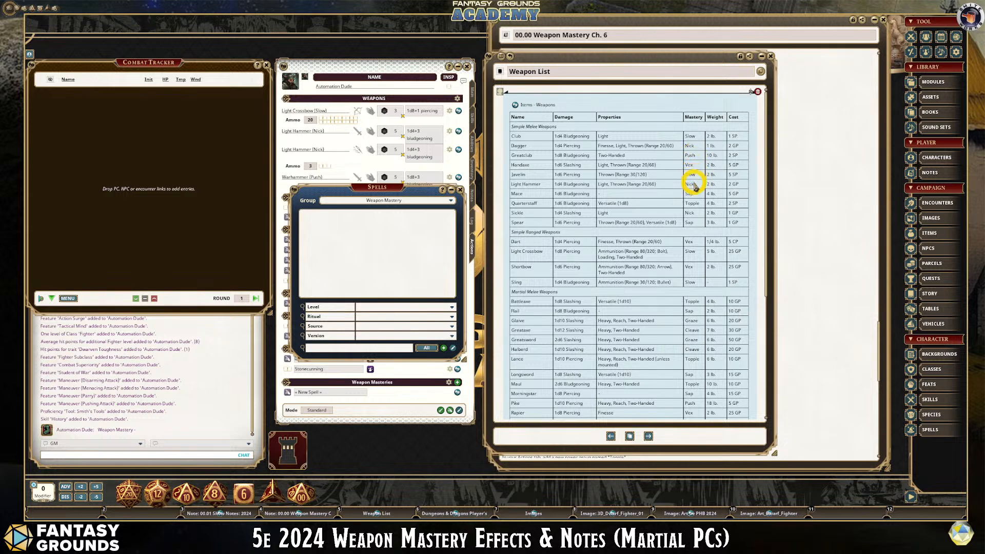
{"action": "scroll", "coordinate": [693, 185], "scroll_direction": "down", "scroll_amount": 8}
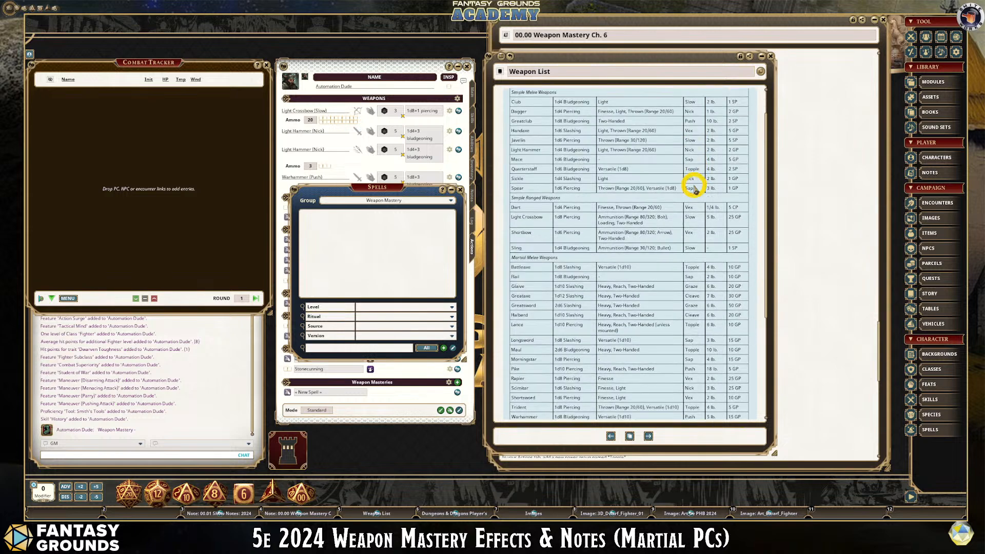
{"action": "scroll", "coordinate": [692, 193], "scroll_direction": "down", "scroll_amount": 5}
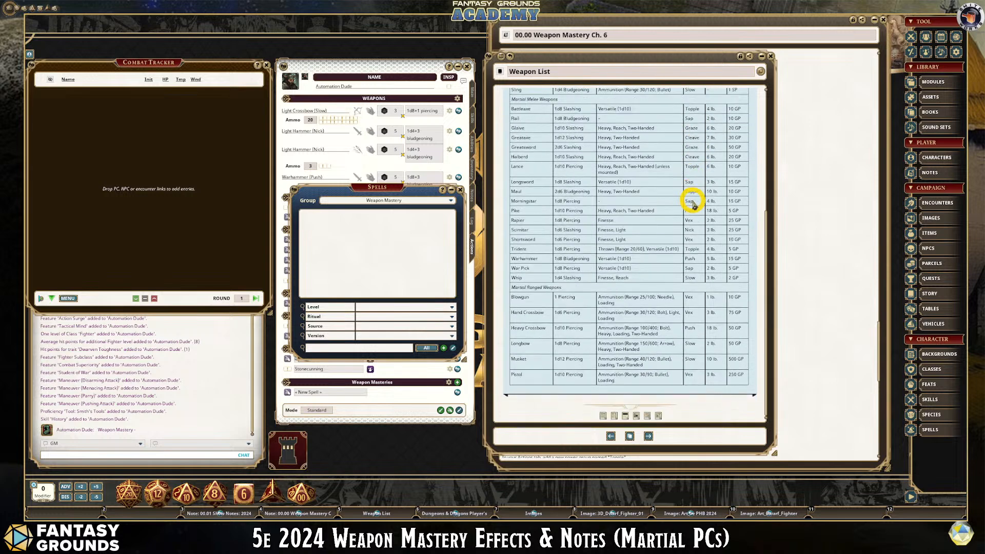
{"action": "scroll", "coordinate": [692, 203], "scroll_direction": "up", "scroll_amount": 13}
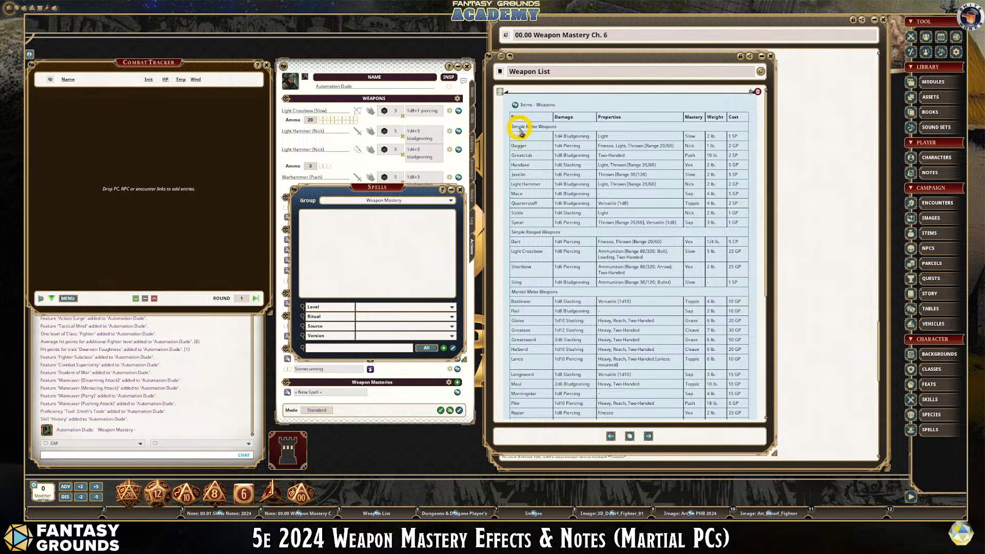
{"action": "scroll", "coordinate": [556, 293], "scroll_direction": "down", "scroll_amount": 1}
{"action": "scroll", "coordinate": [555, 293], "scroll_direction": "down", "scroll_amount": 4}
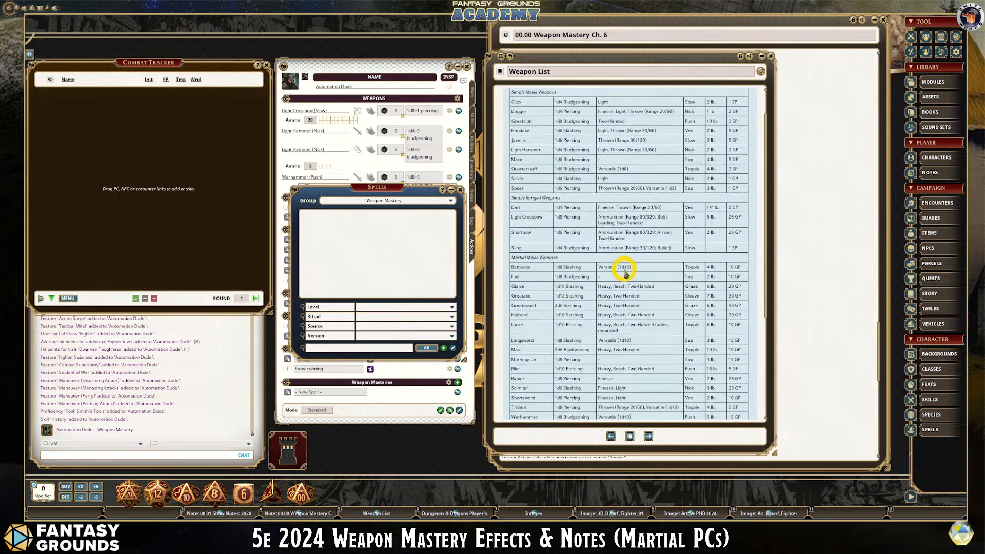
{"action": "scroll", "coordinate": [556, 251], "scroll_direction": "down", "scroll_amount": 10}
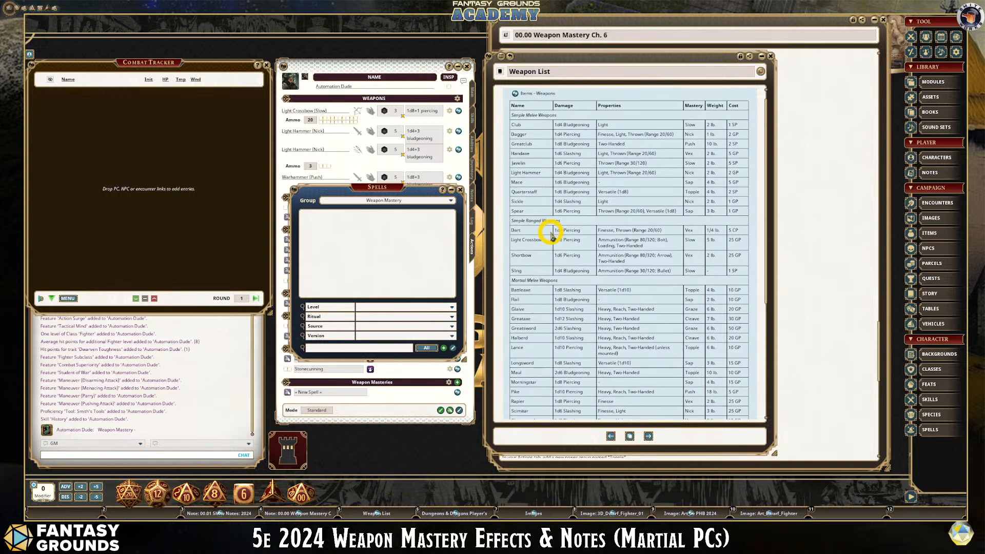
{"action": "scroll", "coordinate": [574, 311], "scroll_direction": "down", "scroll_amount": 1}
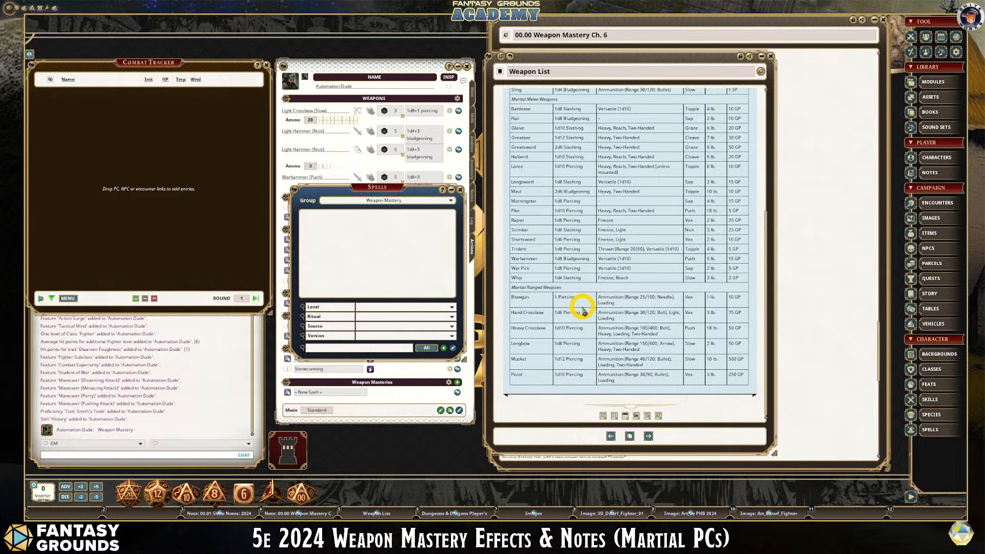
{"action": "scroll", "coordinate": [627, 345], "scroll_direction": "up", "scroll_amount": 2}
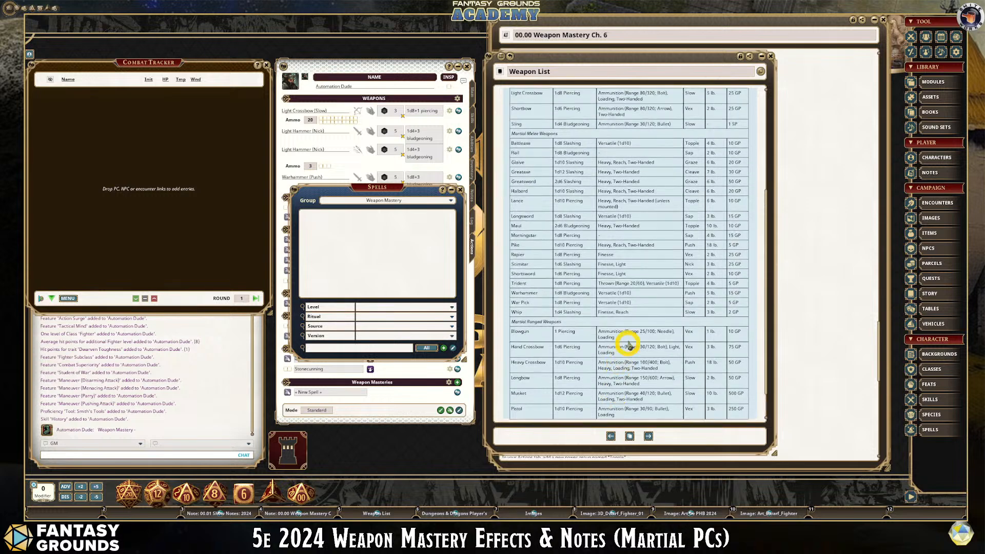
{"action": "scroll", "coordinate": [628, 346], "scroll_direction": "down", "scroll_amount": 2}
{"action": "scroll", "coordinate": [622, 344], "scroll_direction": "up", "scroll_amount": 5}
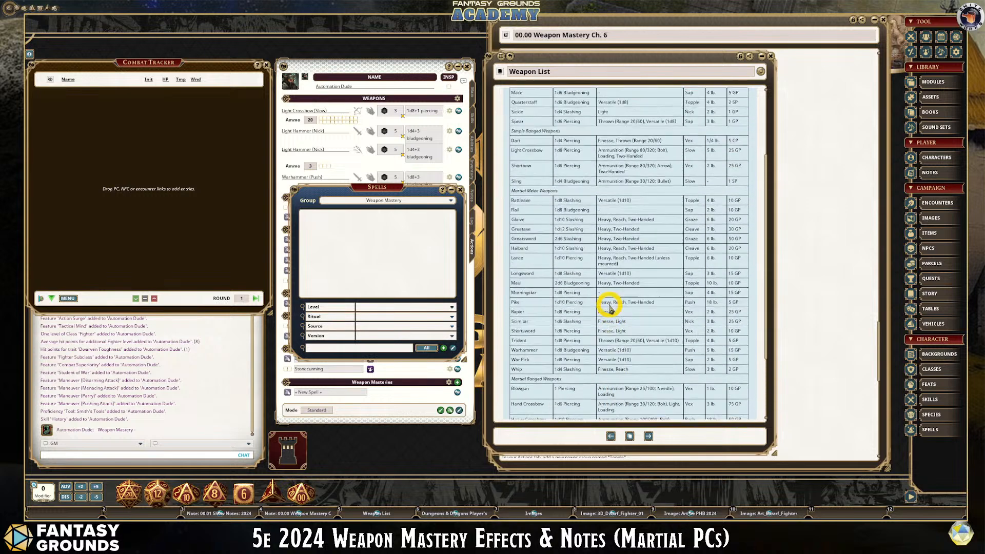
- Open the fighter's Weapon Mastery feature and arrange its record, the character sheet and the Spells window so all three are accessible
{"action": "left_click_drag", "start_coordinate": [402, 186], "coordinate": [488, 249]}
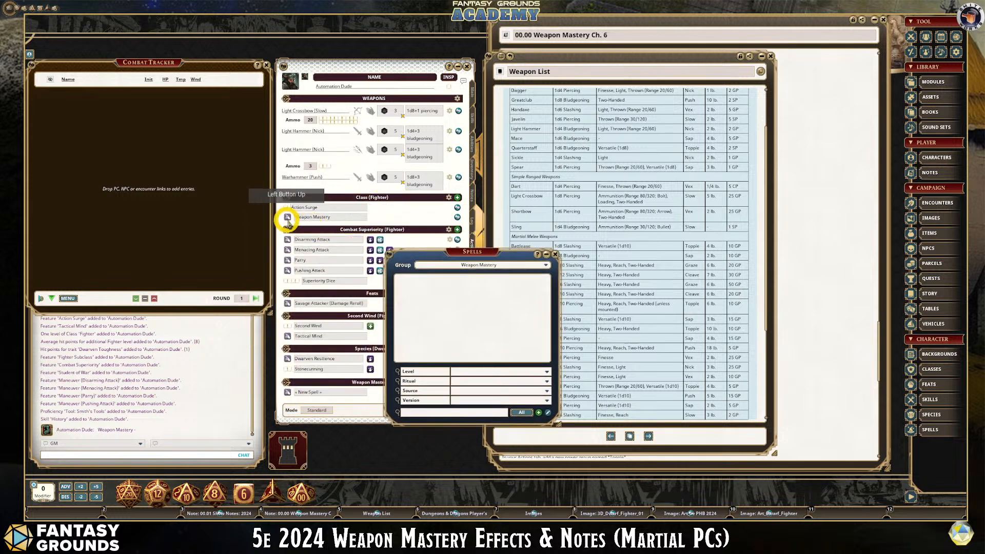
{"action": "left_click", "coordinate": [457, 217]}
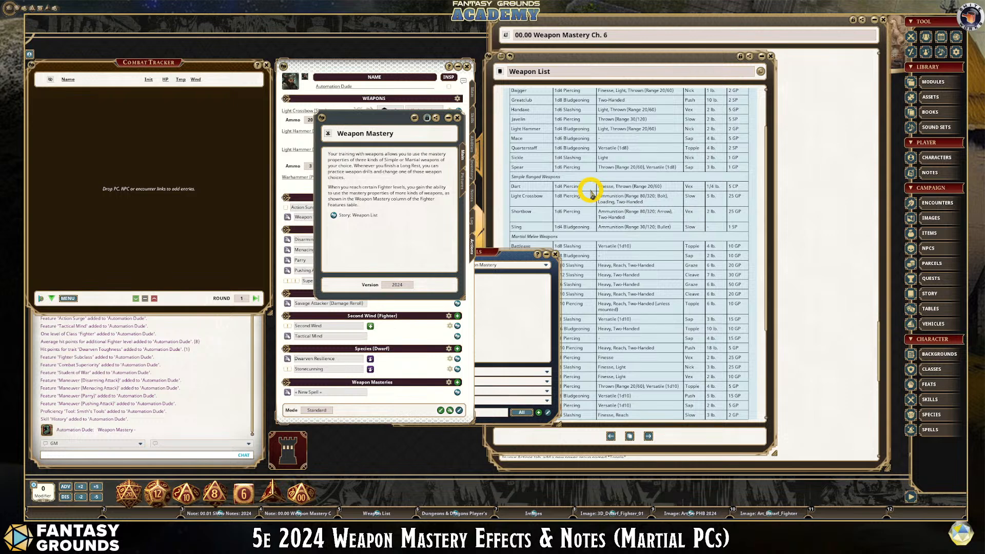
{"action": "left_click", "coordinate": [574, 439]}
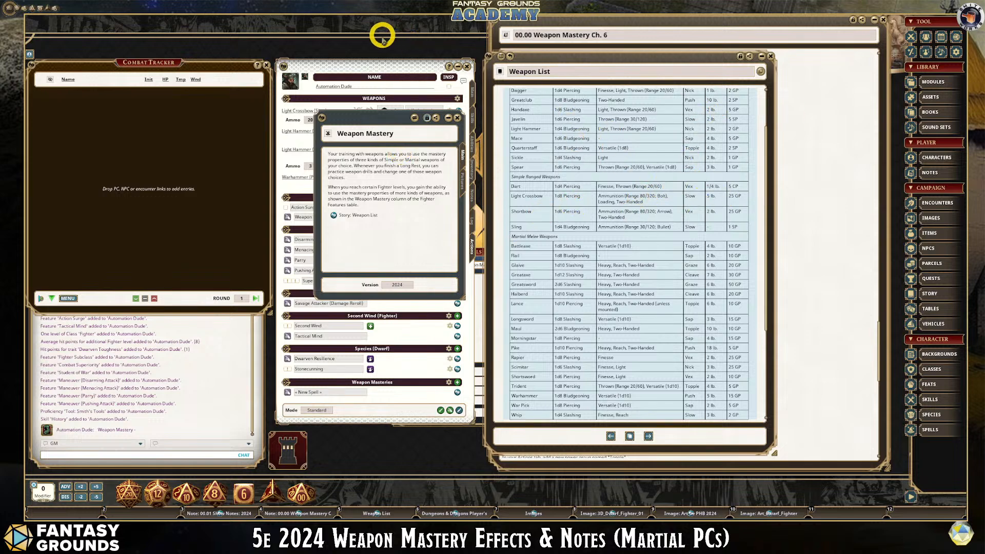
{"action": "mouse_move", "coordinate": [382, 109]}
{"action": "left_mouse_down"}
{"action": "mouse_move", "coordinate": [527, 104]}
{"action": "mouse_move", "coordinate": [323, 84]}
{"action": "mouse_move", "coordinate": [377, 91]}
{"action": "left_mouse_up"}
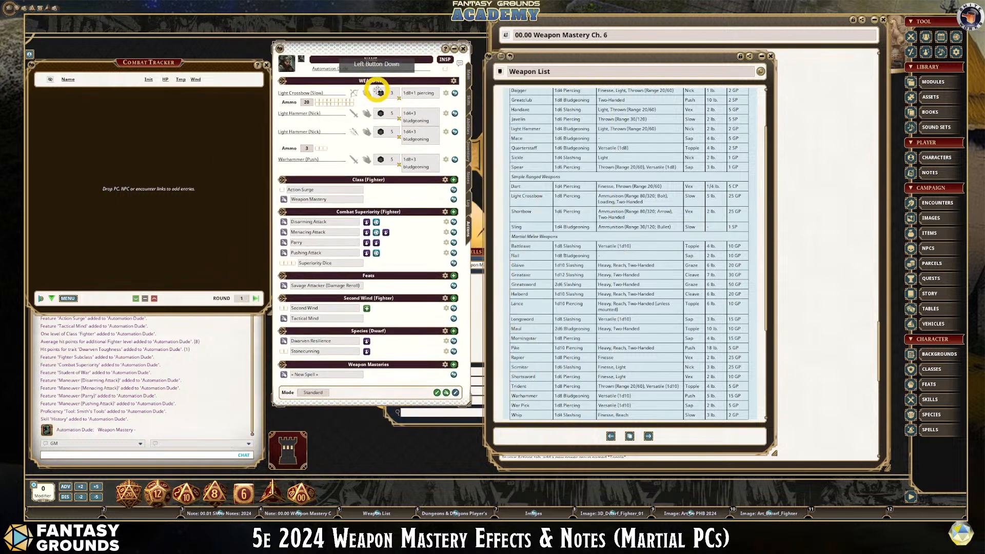
{"action": "left_click_drag", "start_coordinate": [386, 44], "coordinate": [280, 53]}
{"action": "left_click_drag", "start_coordinate": [388, 109], "coordinate": [768, 177]}
{"action": "left_click_drag", "start_coordinate": [234, 59], "coordinate": [328, 37]}
{"action": "left_click", "coordinate": [467, 250]}
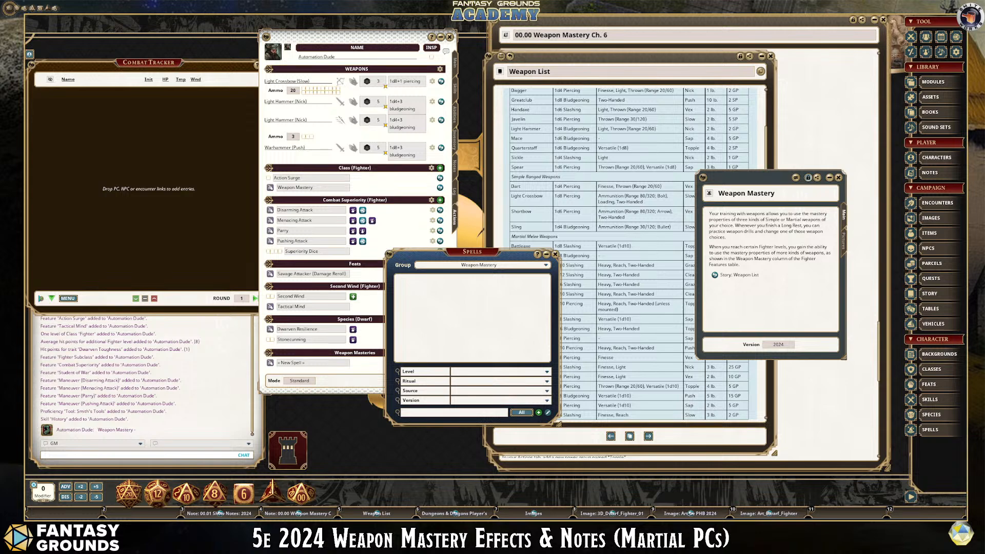
- Switch to the web browser and open the 5E forum thread "New (2024) Player's Handbook Bugs and New videos" on the Fantasy Grounds site
{"action": "left_click_drag", "start_coordinate": [1, 77], "coordinate": [359, 78]}
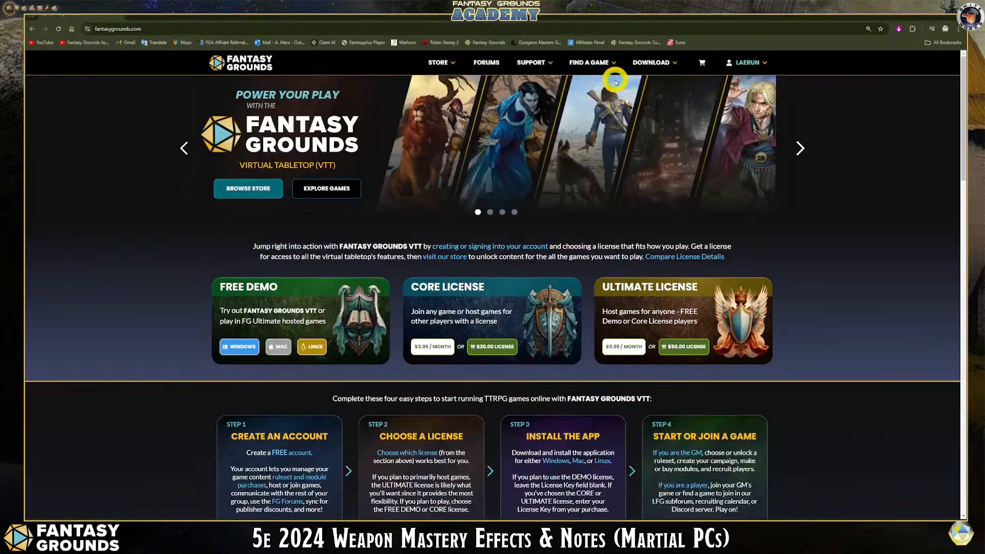
{"action": "left_click", "coordinate": [613, 77]}
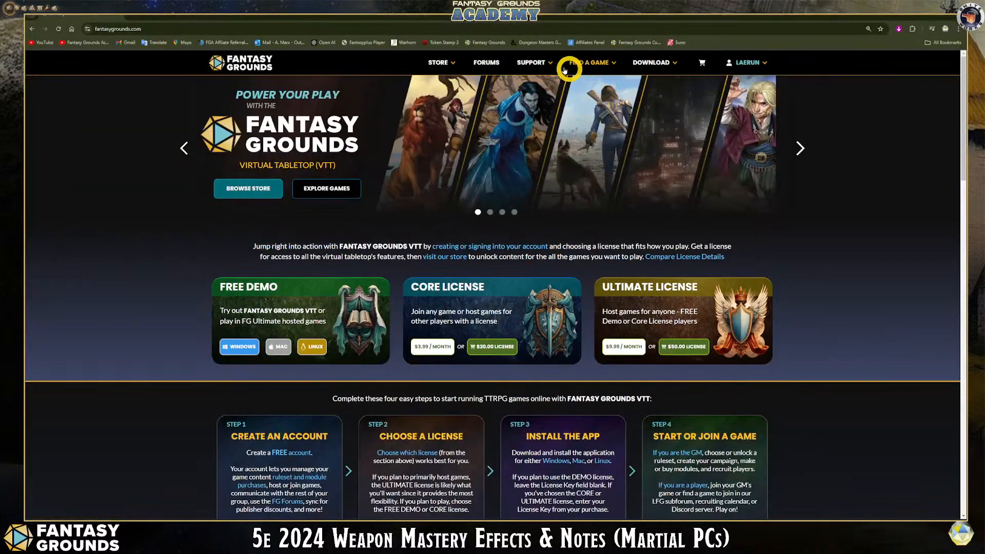
{"action": "left_click", "coordinate": [483, 64]}
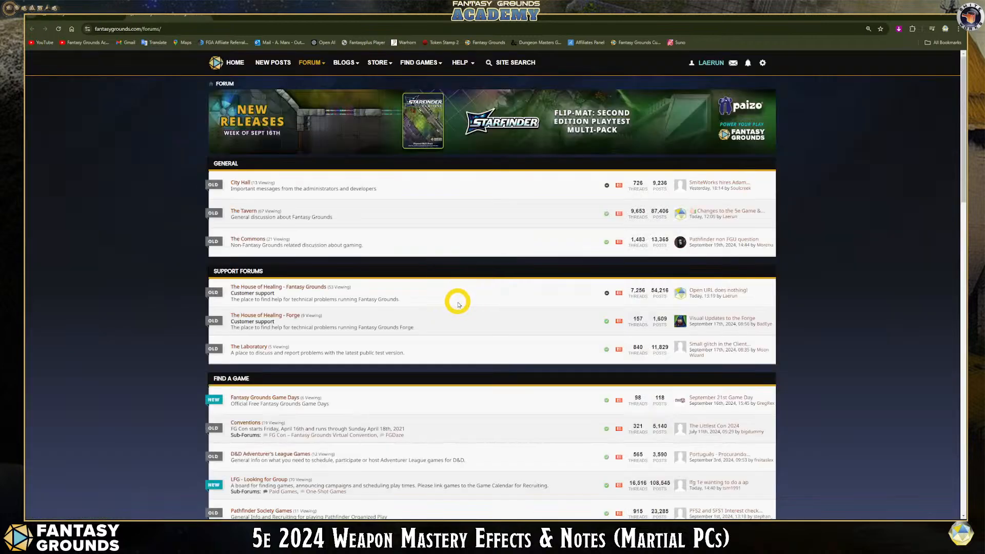
{"action": "scroll", "coordinate": [374, 312], "scroll_direction": "down", "scroll_amount": 3}
{"action": "scroll", "coordinate": [373, 313], "scroll_direction": "down", "scroll_amount": 5}
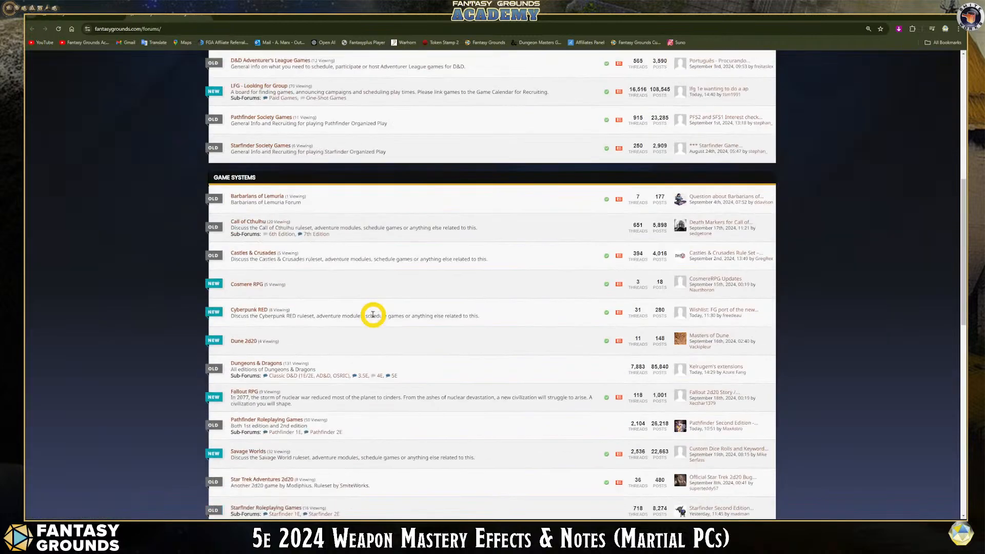
{"action": "scroll", "coordinate": [373, 313], "scroll_direction": "down", "scroll_amount": 2}
{"action": "scroll", "coordinate": [342, 252], "scroll_direction": "down", "scroll_amount": 1}
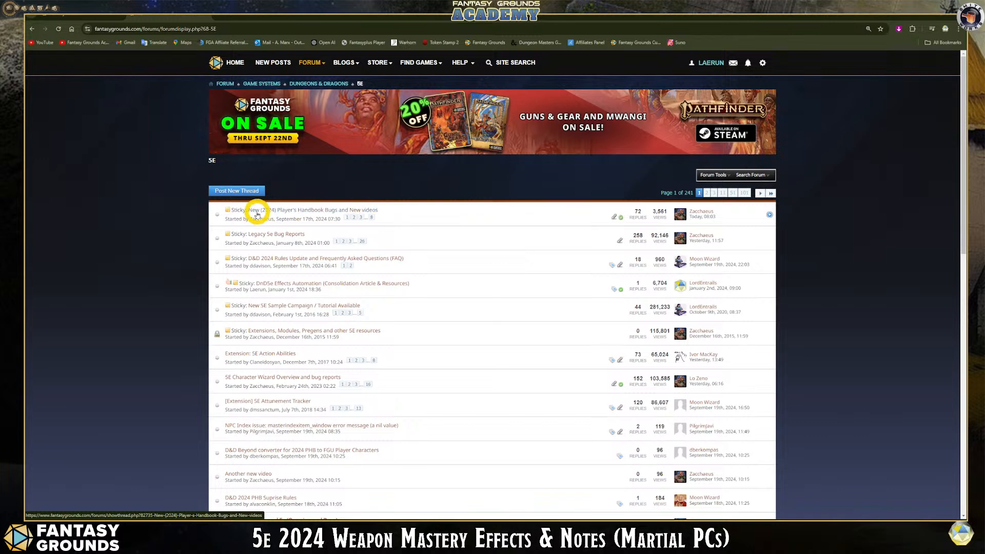
{"action": "left_click", "coordinate": [339, 210]}
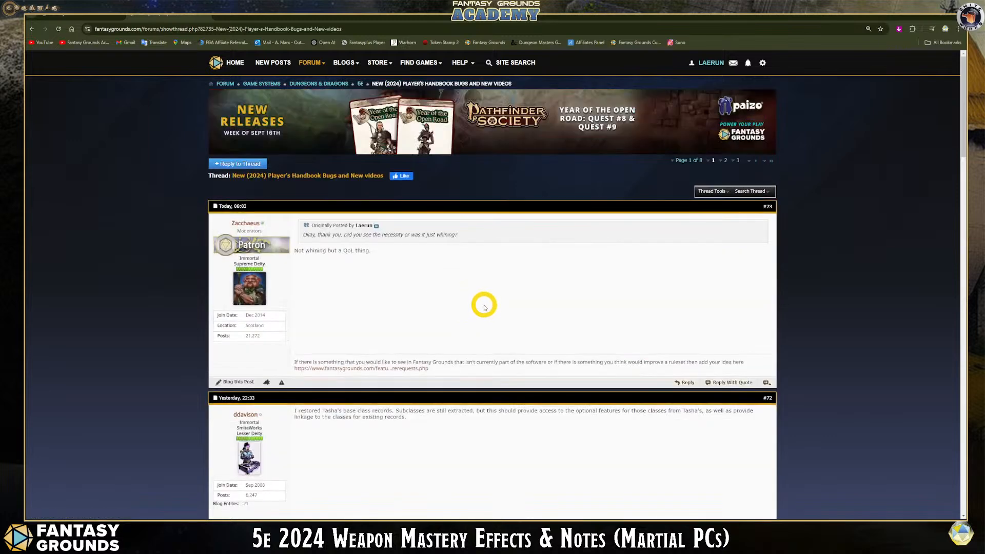
- Read the thread's posts requesting easier weapon mastery references and the reply about separate Weapon properties and Mastery Properties pages
{"action": "scroll", "coordinate": [484, 306], "scroll_direction": "down", "scroll_amount": 1}
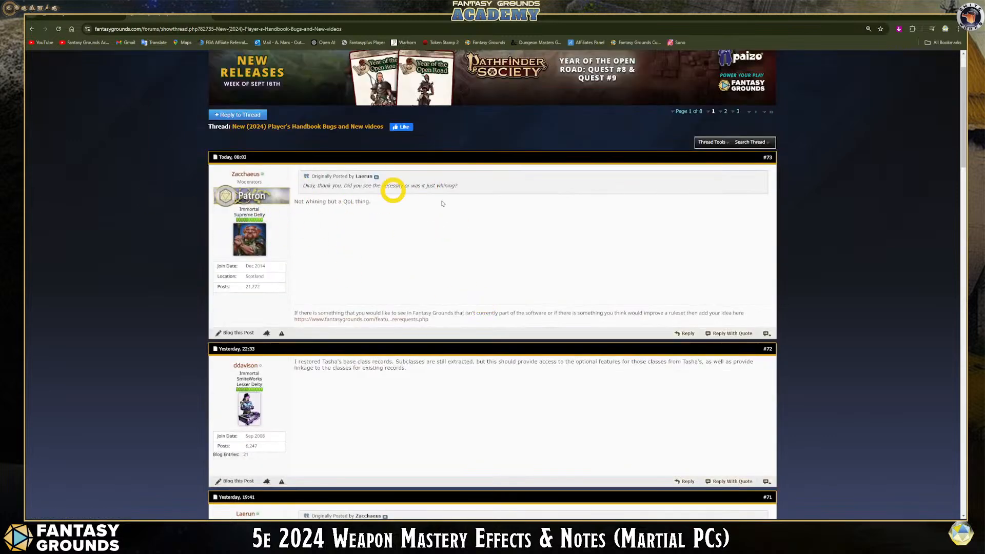
{"action": "scroll", "coordinate": [382, 245], "scroll_direction": "down", "scroll_amount": 10}
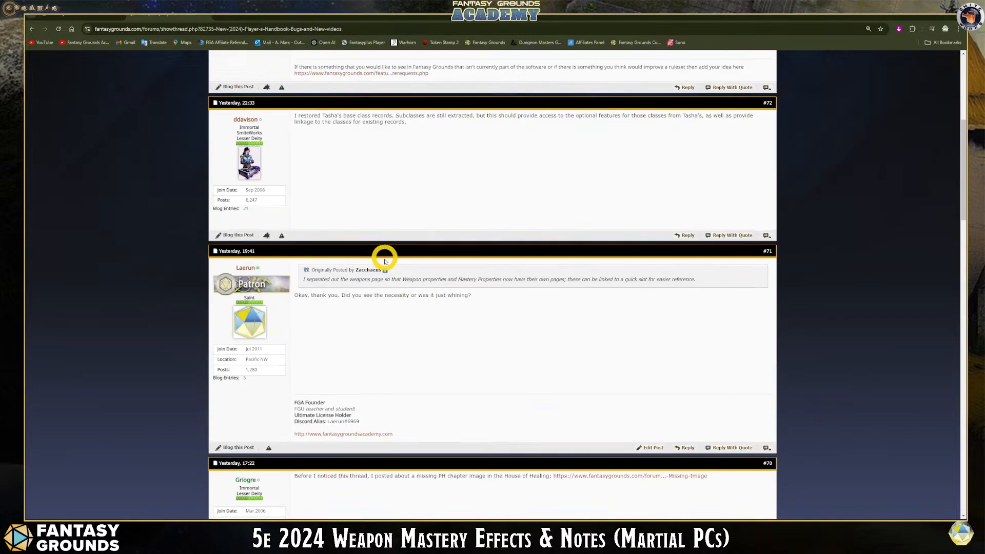
{"action": "scroll", "coordinate": [386, 262], "scroll_direction": "down", "scroll_amount": 3}
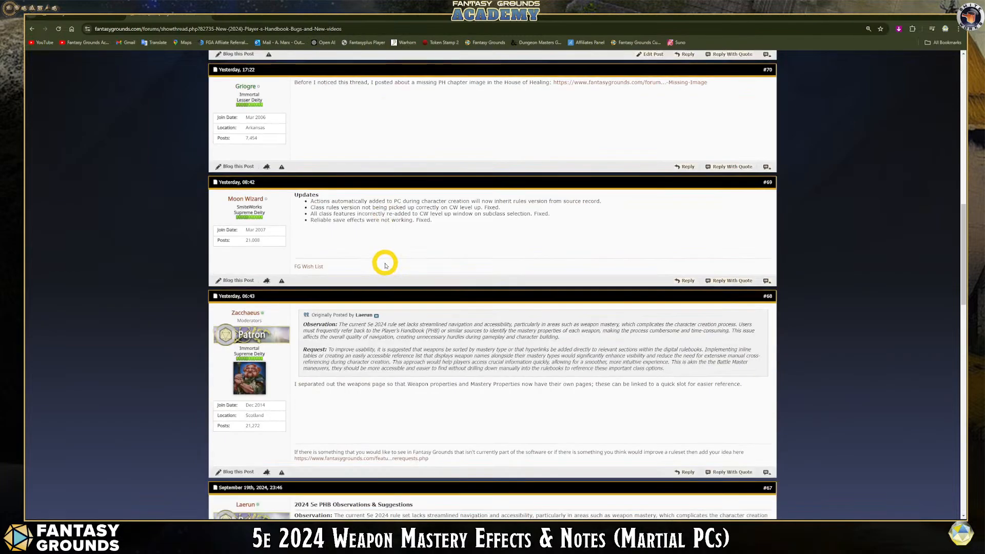
{"action": "scroll", "coordinate": [384, 262], "scroll_direction": "down", "scroll_amount": 6}
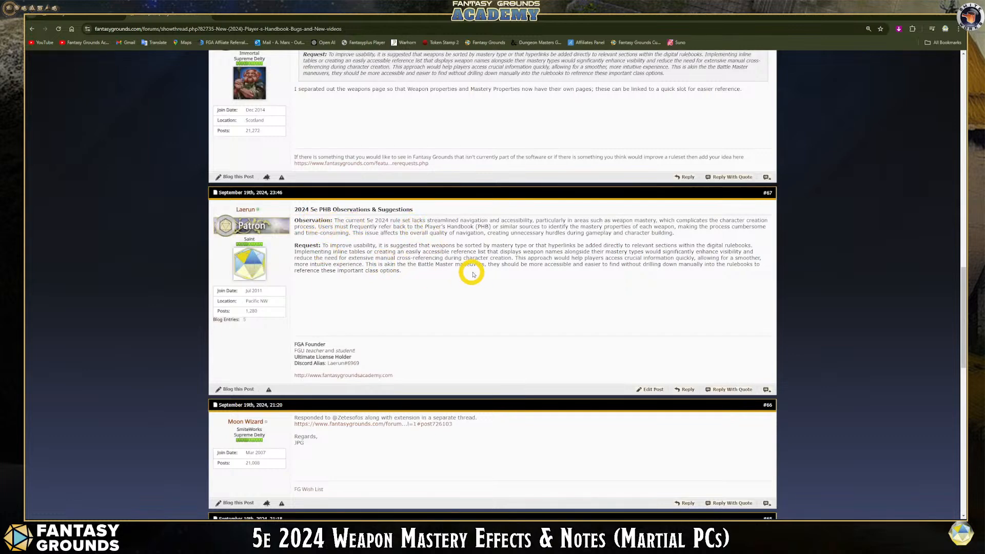
{"action": "scroll", "coordinate": [451, 289], "scroll_direction": "up", "scroll_amount": 2}
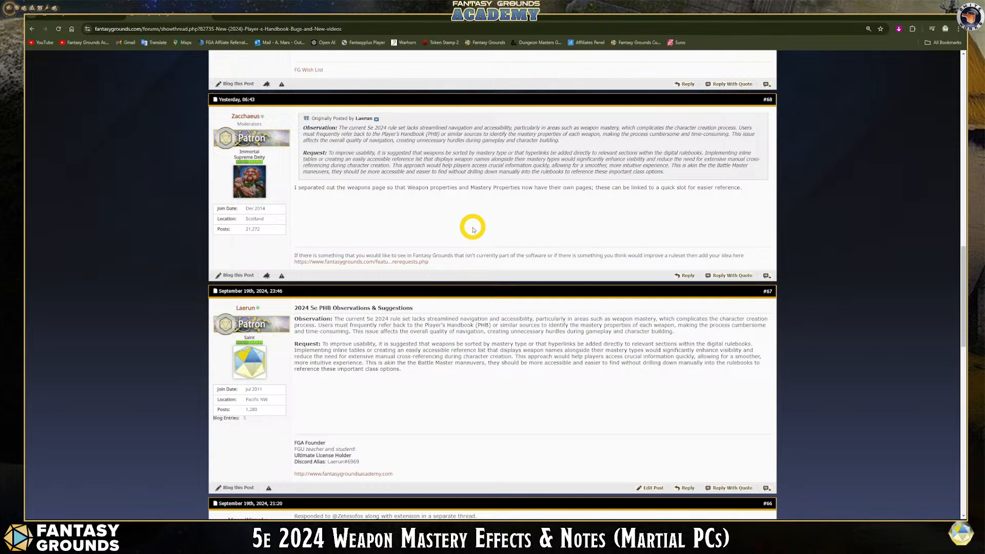
{"action": "scroll", "coordinate": [432, 222], "scroll_direction": "down", "scroll_amount": 2}
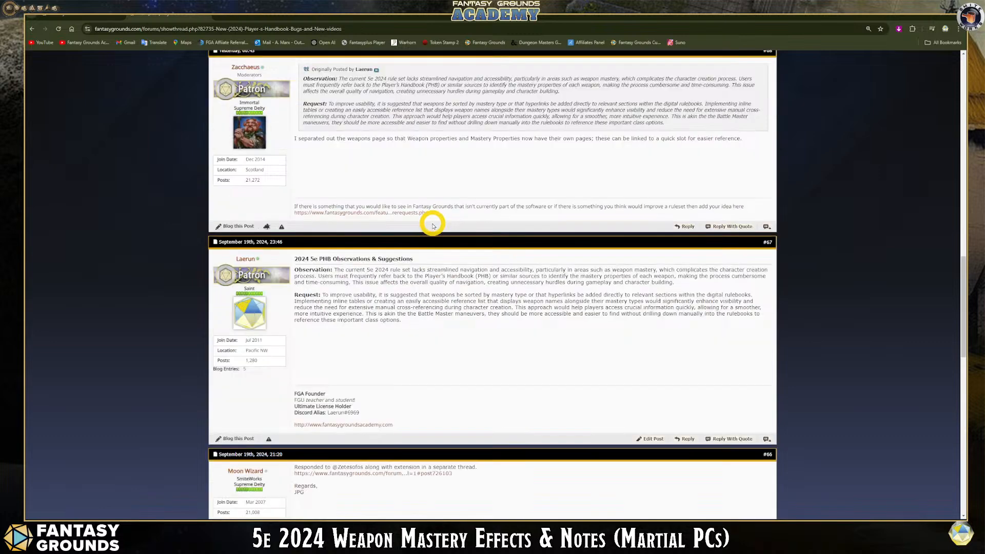
{"action": "scroll", "coordinate": [433, 221], "scroll_direction": "up", "scroll_amount": 2}
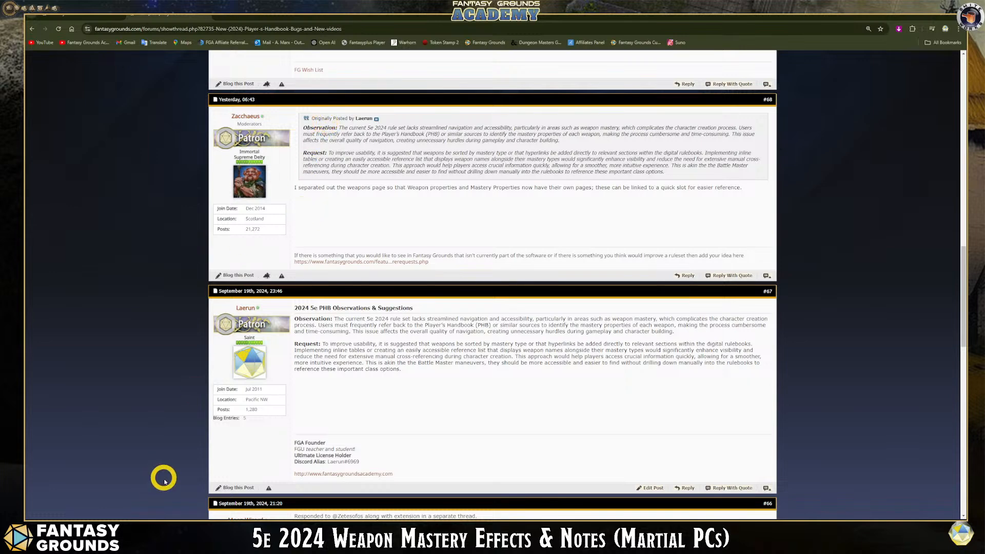
- Switch back to Fantasy Grounds and move the Weapon Mastery record over the Weapon List, near the character sheet
{"action": "mouse_move", "coordinate": [170, 519]}
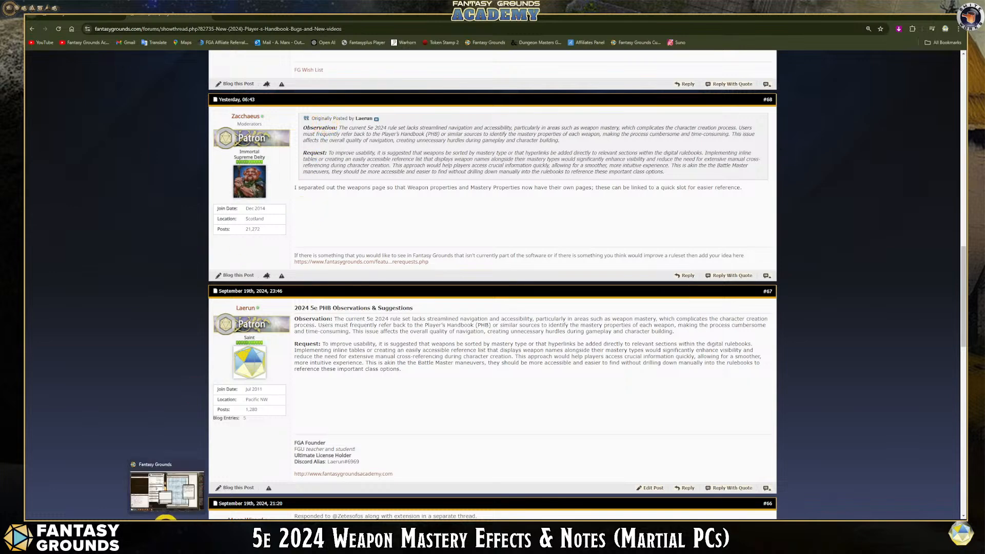
{"action": "left_click", "coordinate": [169, 487]}
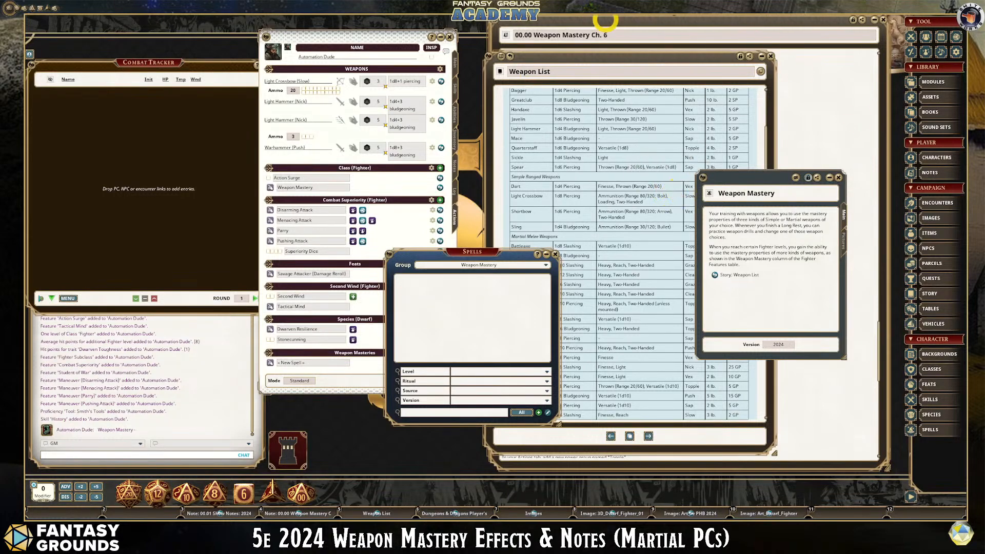
{"action": "left_click_drag", "start_coordinate": [767, 175], "coordinate": [564, 104]}
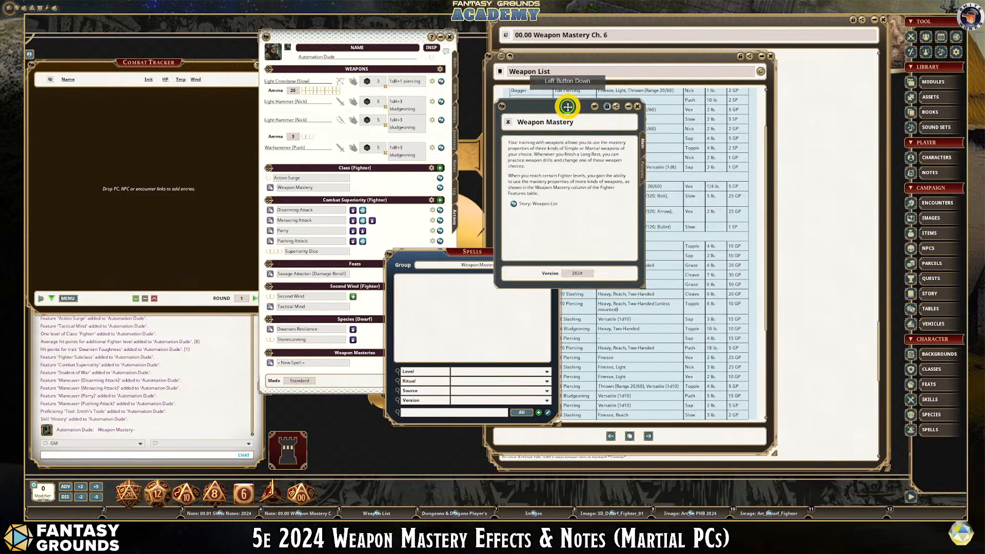
{"action": "left_click", "coordinate": [553, 202]}
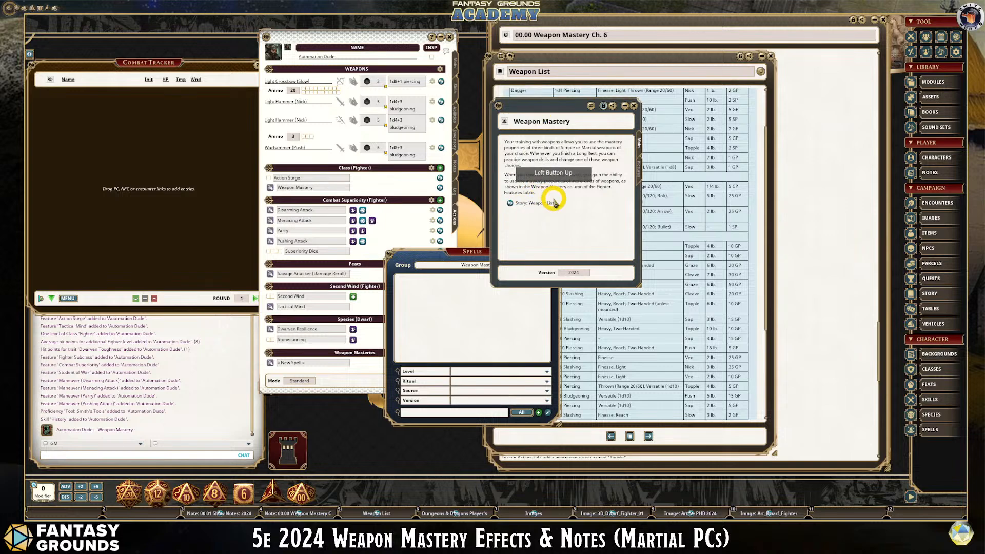
- Revert the changes to the Dungeons & Dragons Player's Handbook module, confirming the reversion, and look through the Weapon List
{"action": "left_click", "coordinate": [940, 112]}
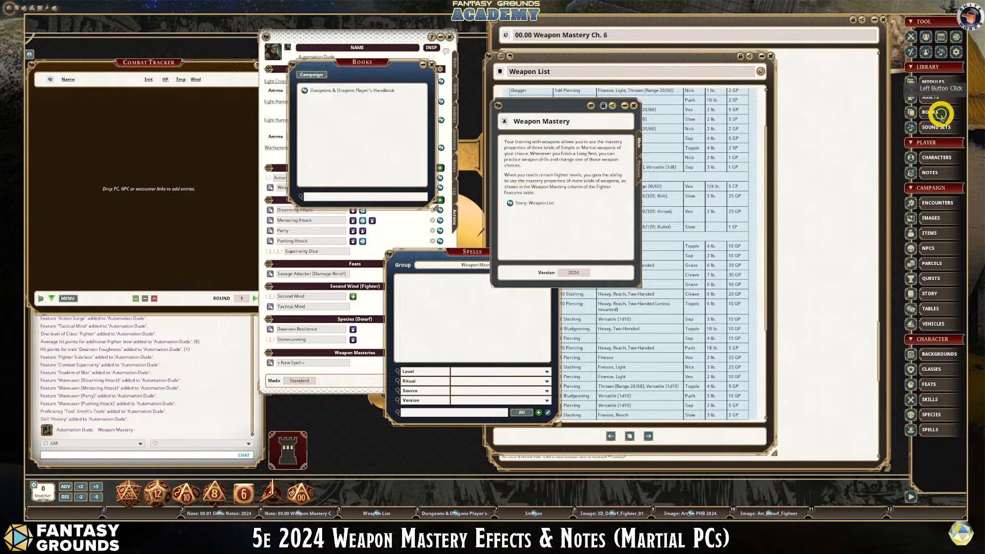
{"action": "right_click", "coordinate": [304, 90]}
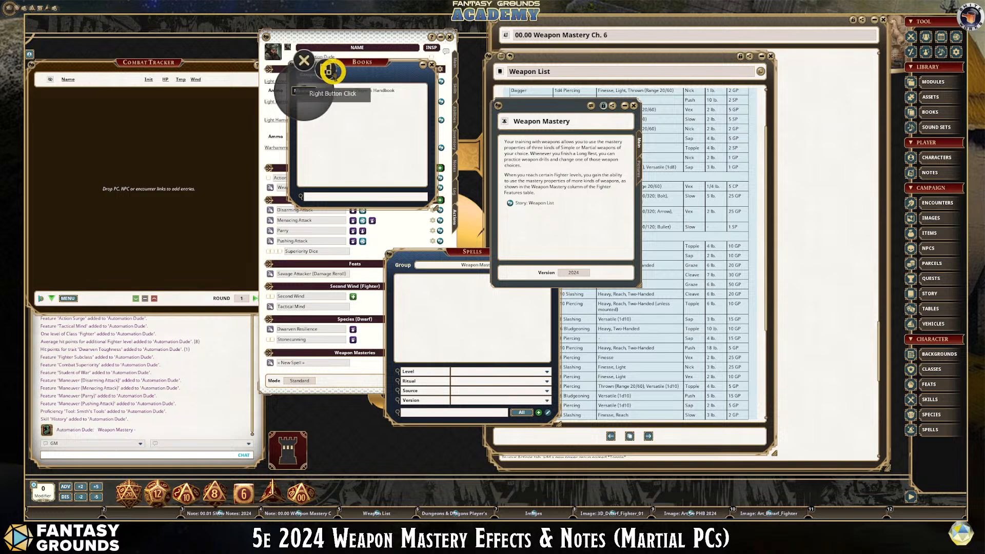
{"action": "left_click", "coordinate": [370, 96]}
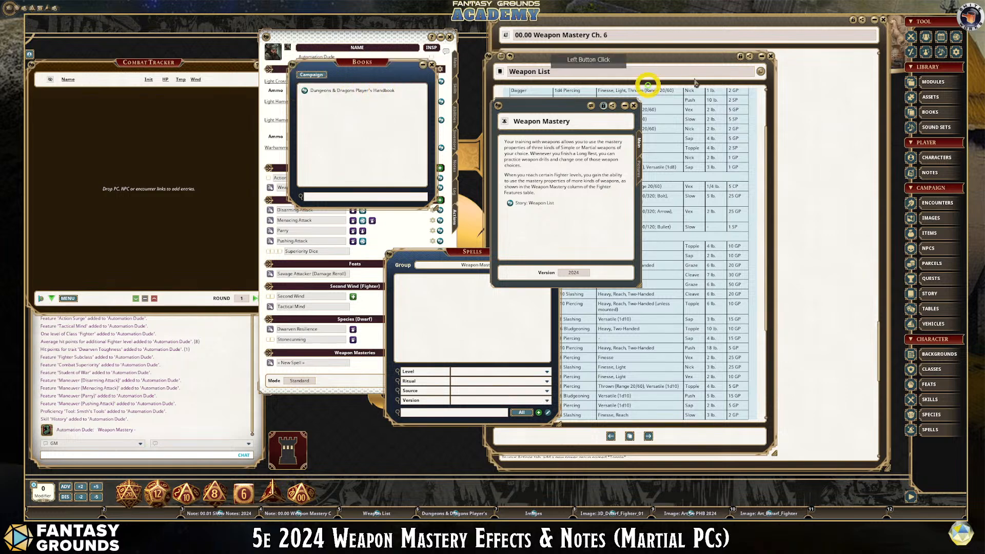
{"action": "left_click", "coordinate": [947, 83]}
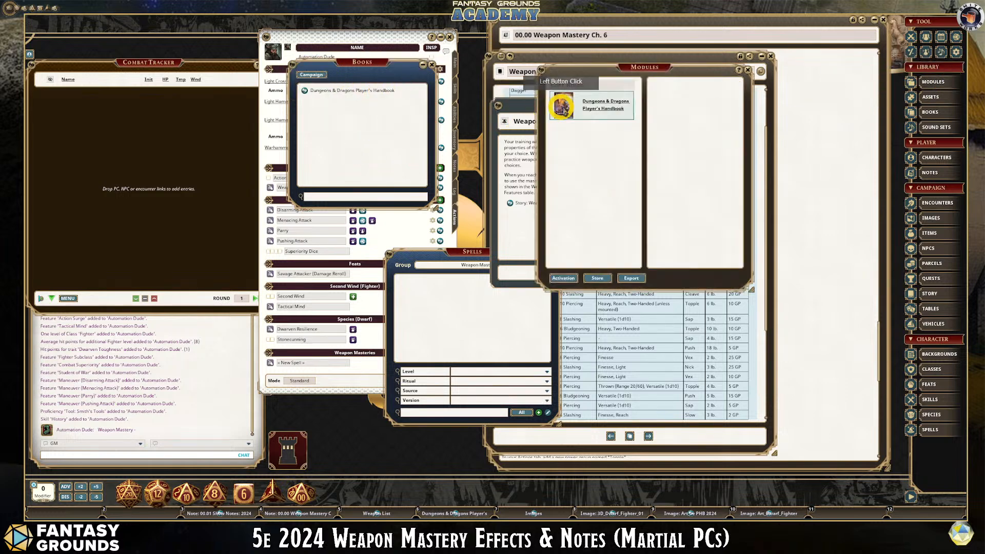
{"action": "right_click", "coordinate": [564, 105]}
{"action": "left_click", "coordinate": [543, 90]}
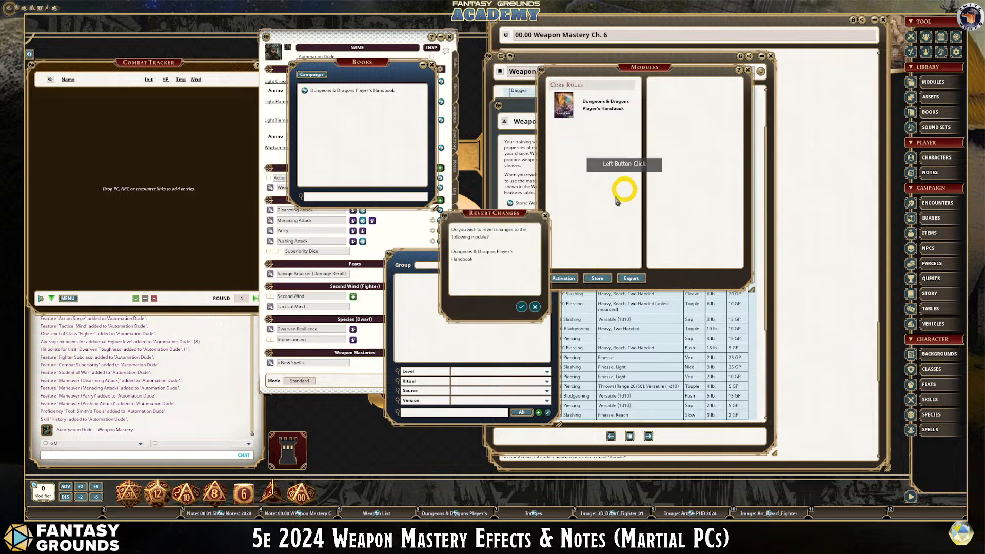
{"action": "left_click", "coordinate": [519, 307]}
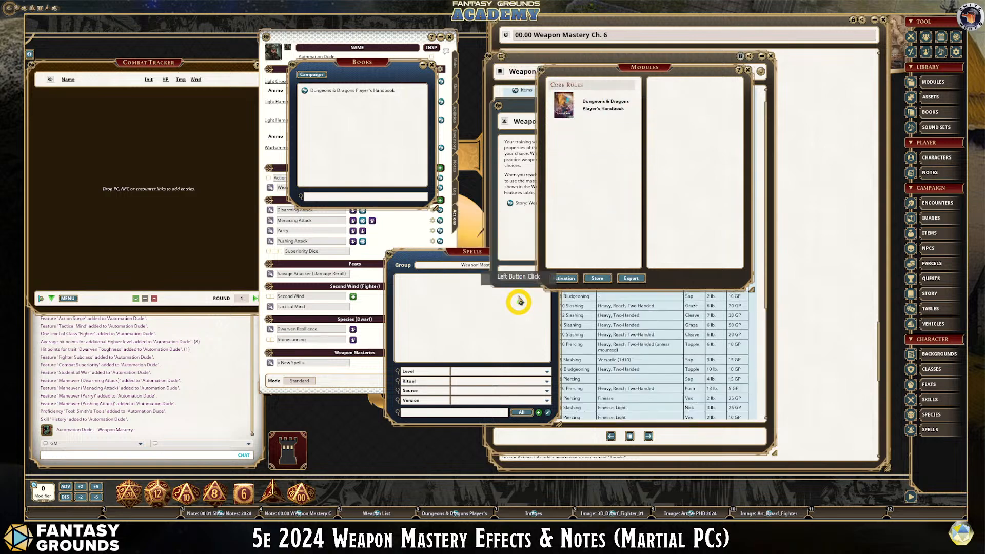
{"action": "left_click", "coordinate": [659, 341]}
{"action": "scroll", "coordinate": [659, 351], "scroll_direction": "down", "scroll_amount": 3}
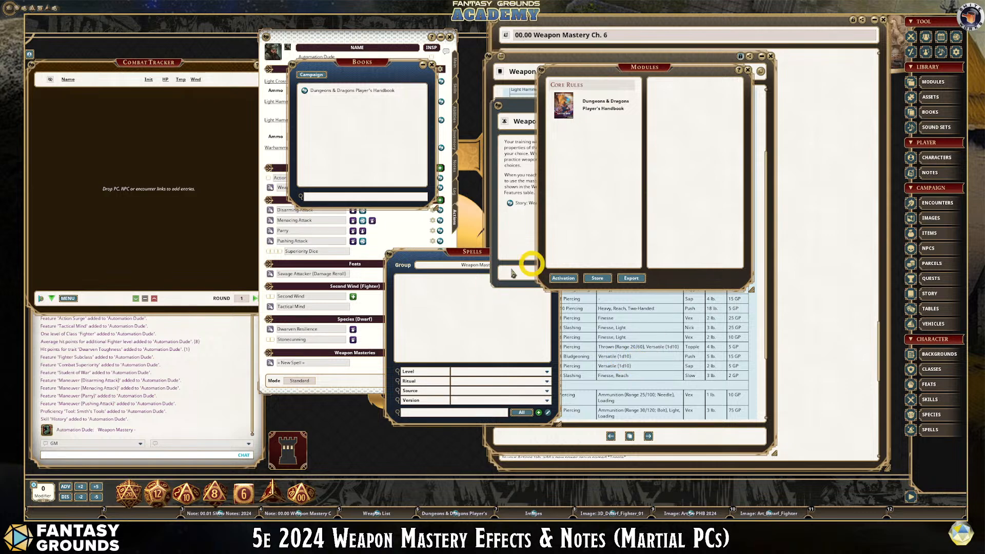
- Move the Spells window clear of the character sheet and close the Books and Modules windows
{"action": "left_click", "coordinate": [512, 251]}
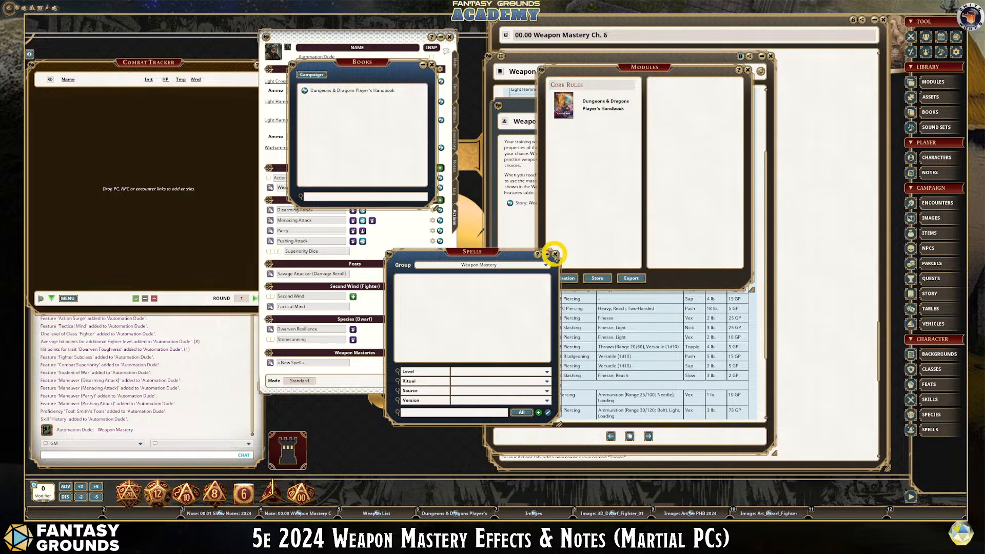
{"action": "left_click_drag", "start_coordinate": [489, 253], "coordinate": [800, 134]}
{"action": "left_click", "coordinate": [414, 63]}
{"action": "left_click", "coordinate": [431, 64]}
{"action": "left_click_drag", "start_coordinate": [676, 82], "coordinate": [654, 154]}
{"action": "left_click", "coordinate": [718, 140]}
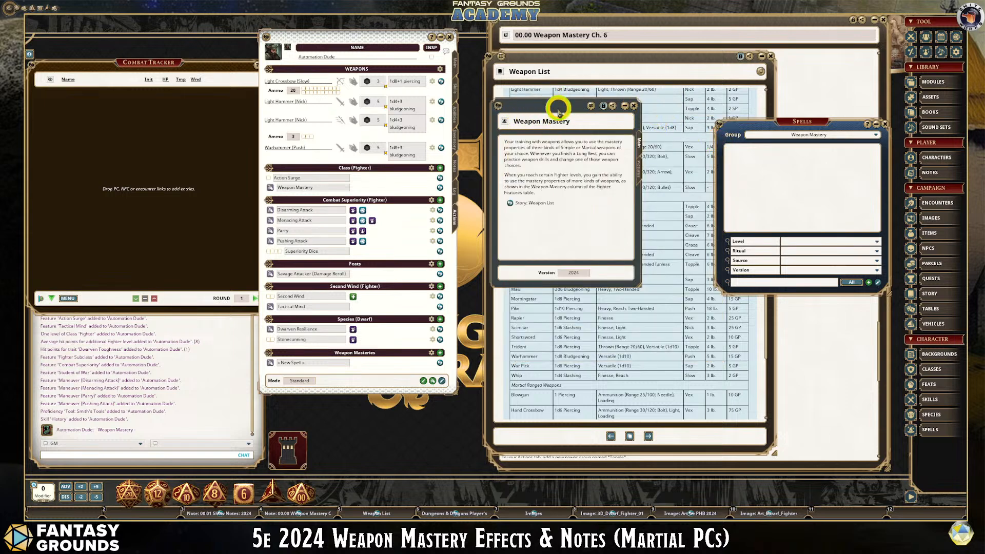
- Place the Weapon Mastery record over the Combat Tracker, close the Weapon List, and reposition the Spells window over the Weapon Mastery Ch. 6 note
{"action": "left_click_drag", "start_coordinate": [557, 104], "coordinate": [137, 108]}
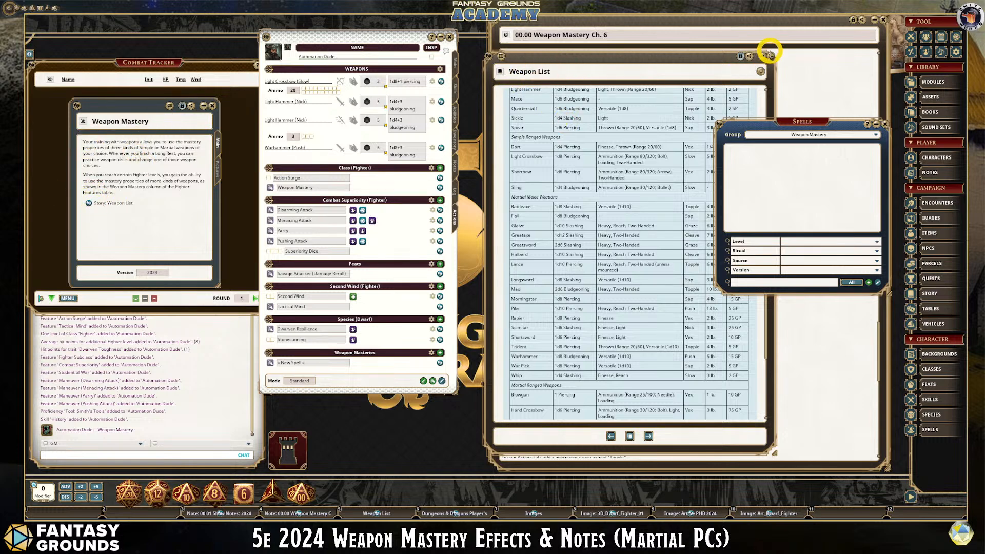
{"action": "left_click", "coordinate": [770, 56]}
{"action": "left_click_drag", "start_coordinate": [778, 116], "coordinate": [726, 124]}
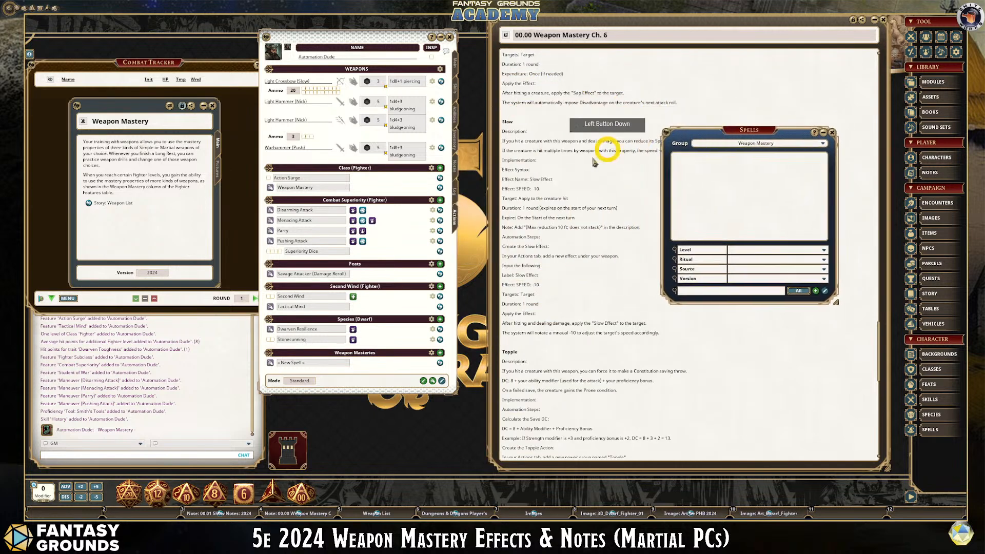
- Review the Weapon Mastery Properties in the Weapon Mastery Ch. 6 note, covering the descriptions and automation steps from Cleave through Vex
{"action": "scroll", "coordinate": [576, 180], "scroll_direction": "up", "scroll_amount": 6}
{"action": "scroll", "coordinate": [568, 187], "scroll_direction": "up", "scroll_amount": 6}
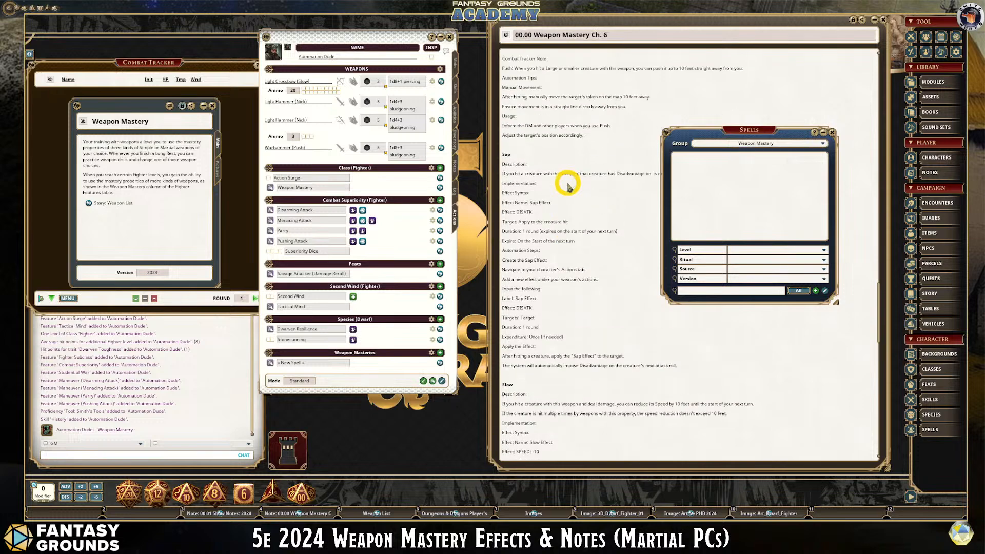
{"action": "scroll", "coordinate": [566, 188], "scroll_direction": "up", "scroll_amount": 6}
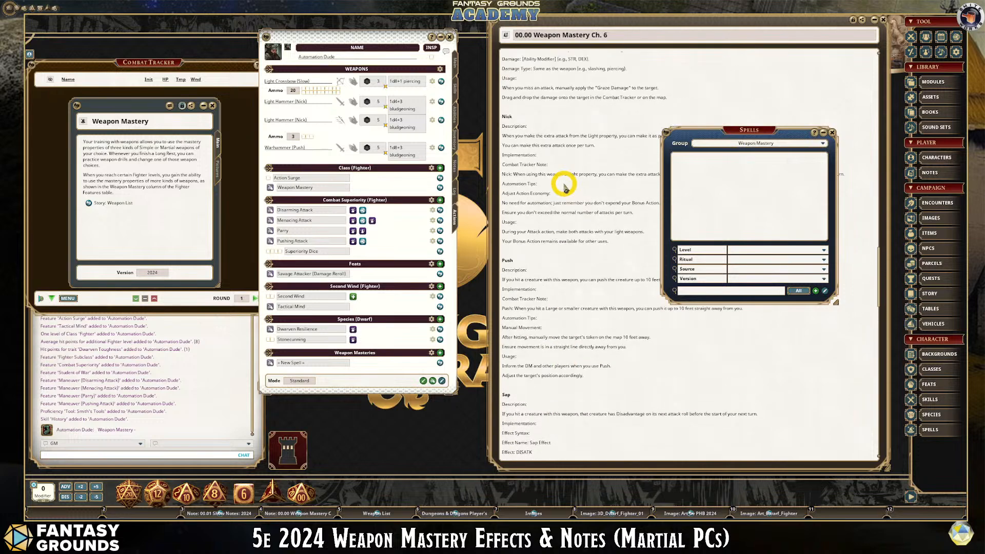
{"action": "scroll", "coordinate": [558, 190], "scroll_direction": "up", "scroll_amount": 5}
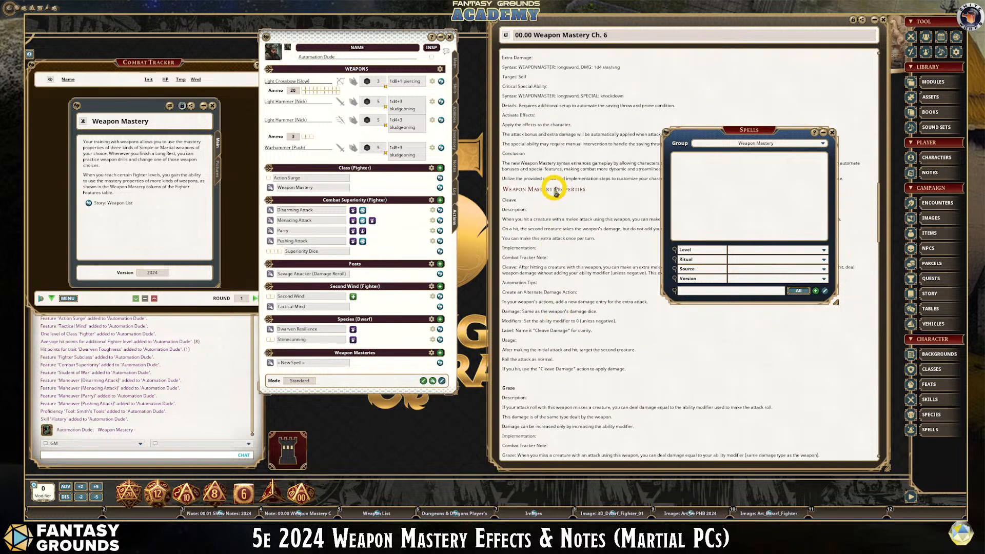
{"action": "scroll", "coordinate": [550, 188], "scroll_direction": "up", "scroll_amount": 1}
{"action": "scroll", "coordinate": [542, 246], "scroll_direction": "down", "scroll_amount": 7}
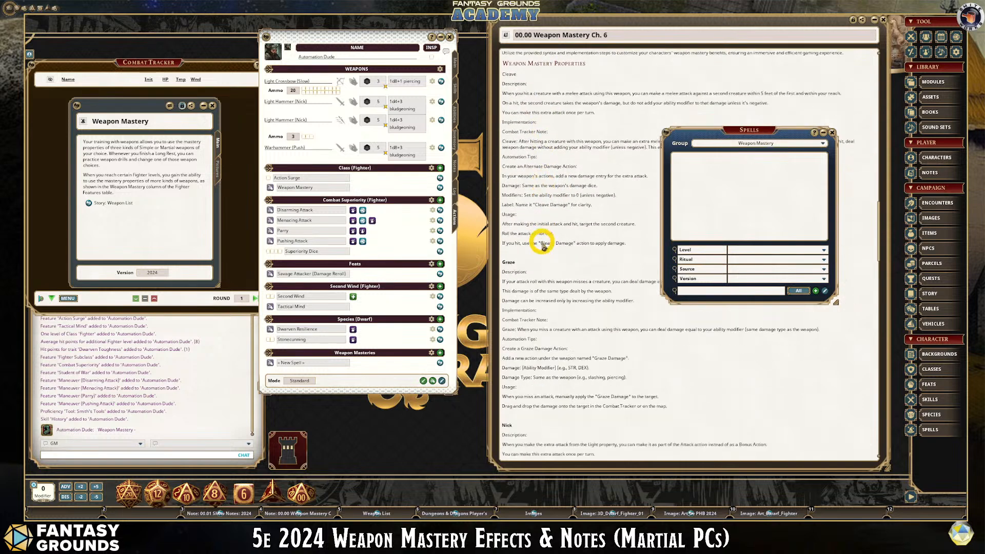
{"action": "scroll", "coordinate": [542, 263], "scroll_direction": "down", "scroll_amount": 6}
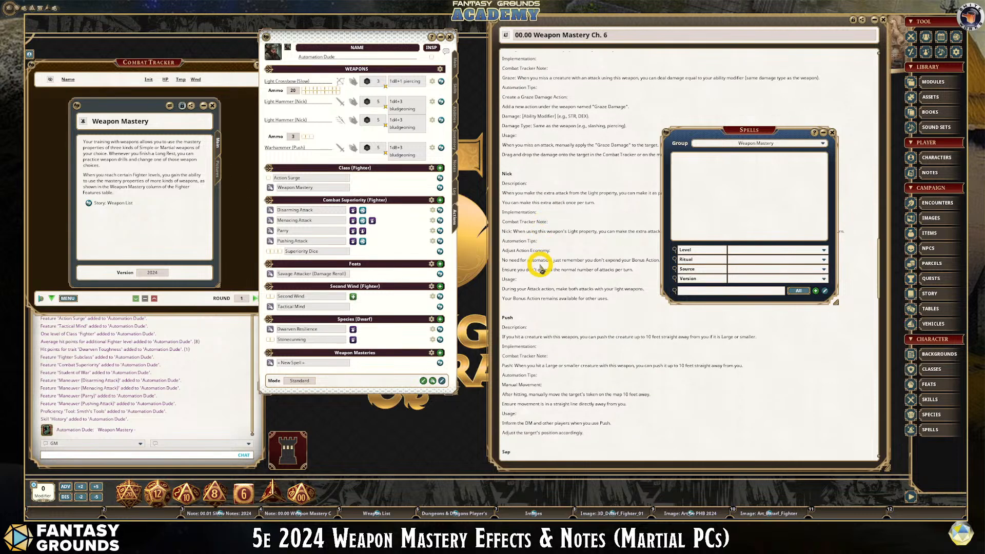
{"action": "scroll", "coordinate": [544, 262], "scroll_direction": "down", "scroll_amount": 6}
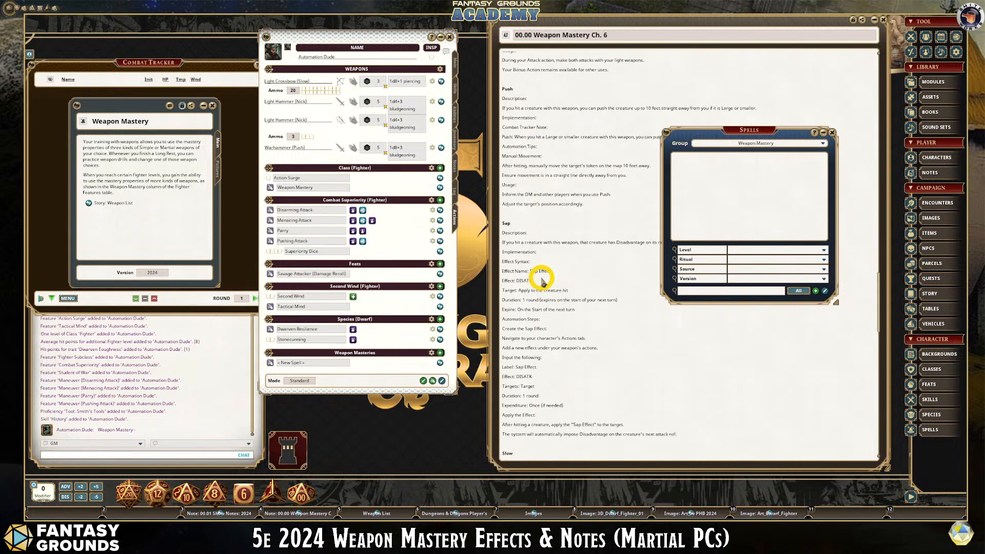
{"action": "scroll", "coordinate": [553, 283], "scroll_direction": "down", "scroll_amount": 2}
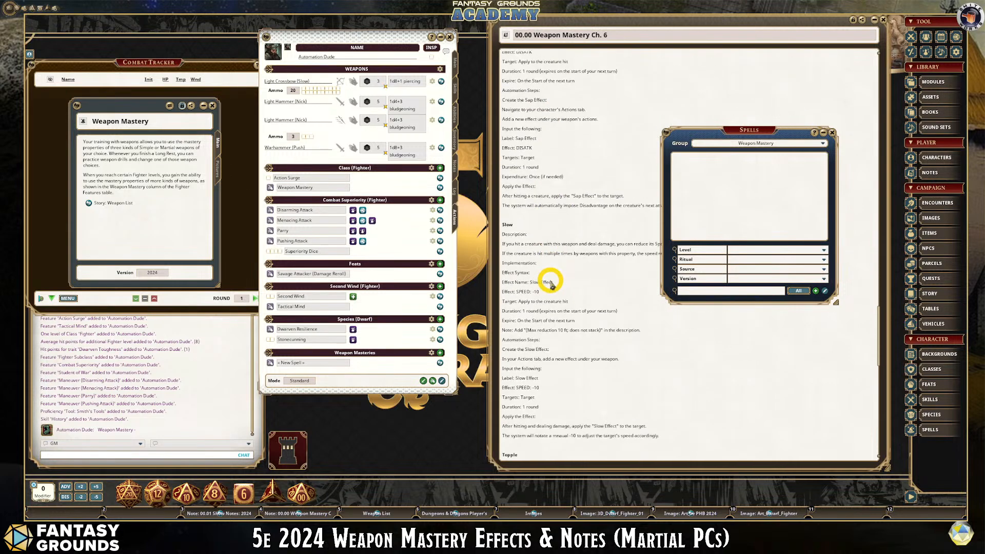
{"action": "scroll", "coordinate": [554, 283], "scroll_direction": "down", "scroll_amount": 2}
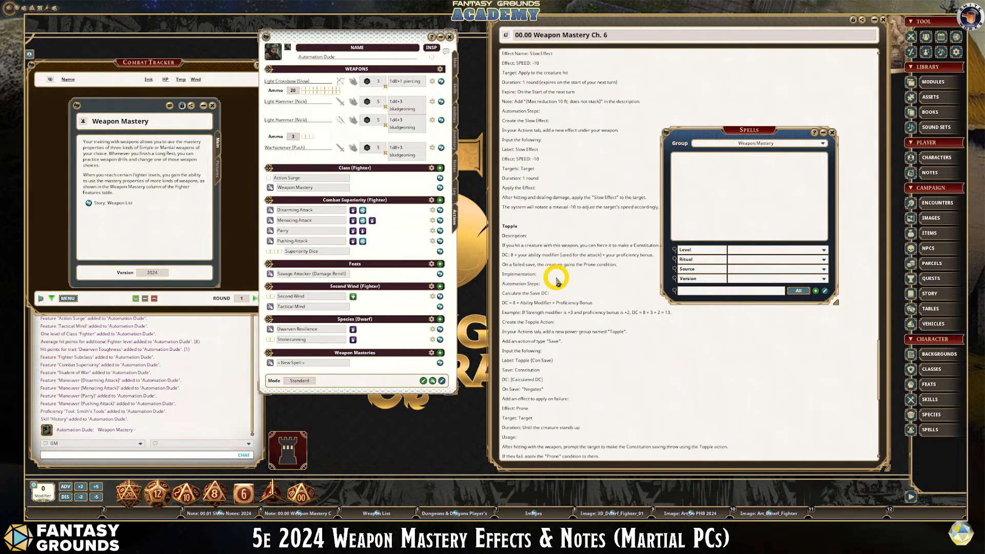
{"action": "scroll", "coordinate": [556, 279], "scroll_direction": "down", "scroll_amount": 7}
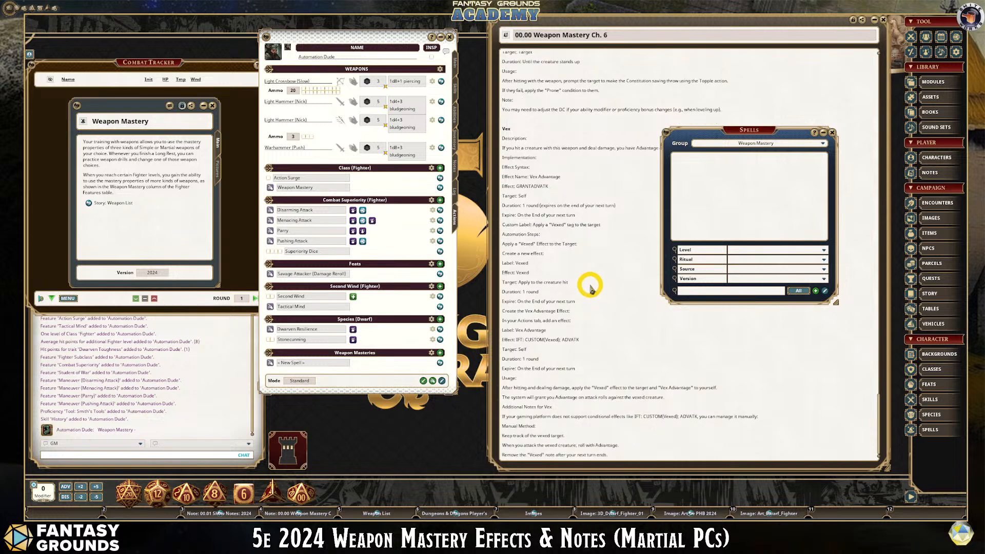
{"action": "scroll", "coordinate": [586, 281], "scroll_direction": "up", "scroll_amount": 7}
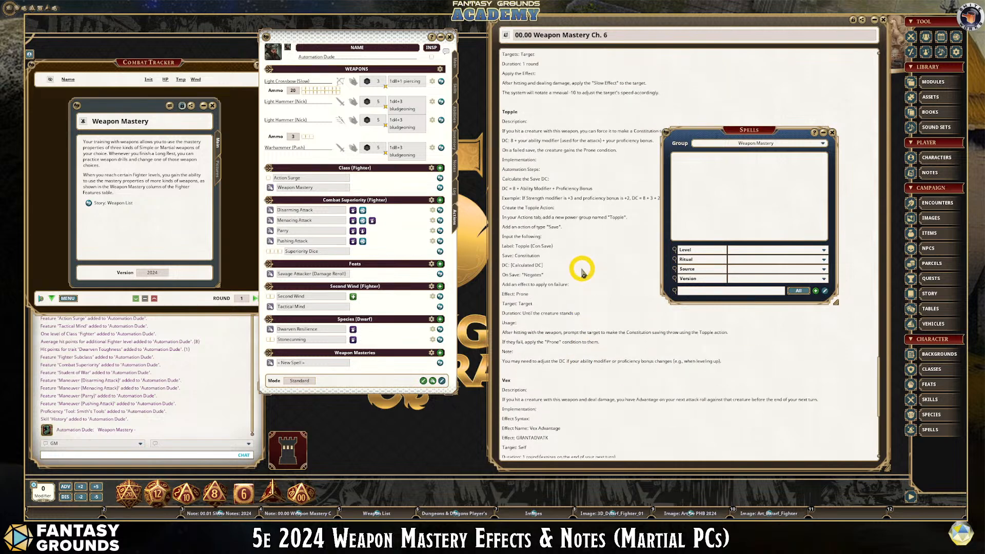
{"action": "scroll", "coordinate": [577, 269], "scroll_direction": "up", "scroll_amount": 2}
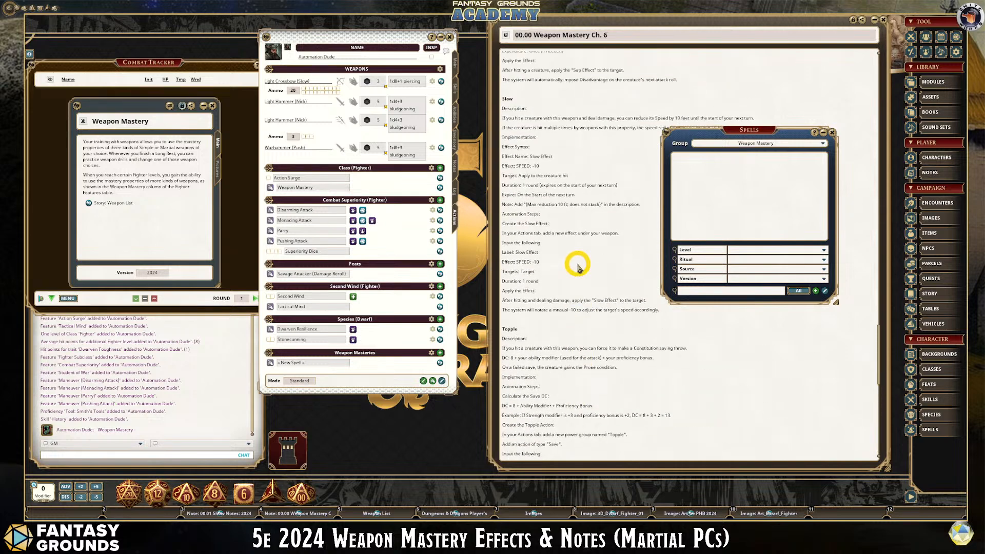
{"action": "scroll", "coordinate": [577, 263], "scroll_direction": "up", "scroll_amount": 5}
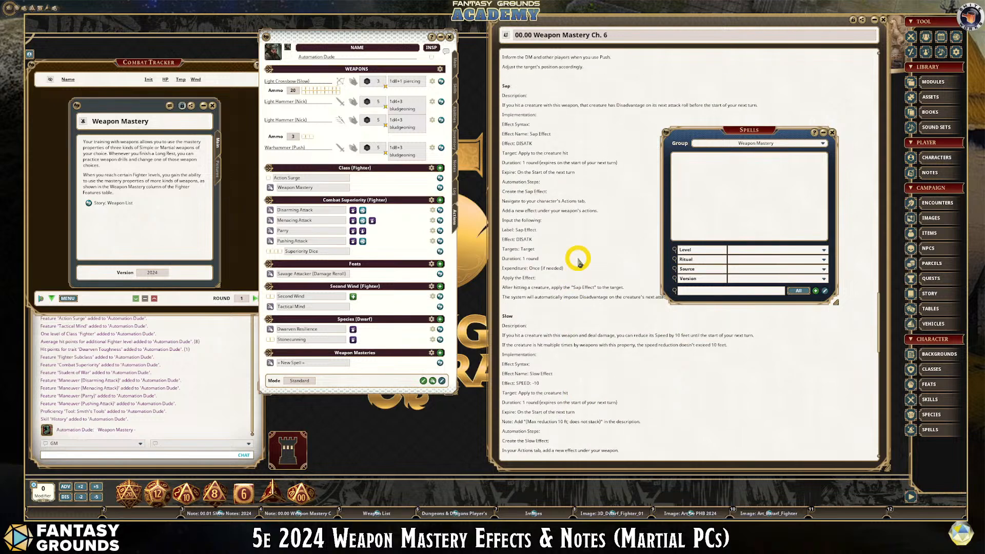
{"action": "scroll", "coordinate": [576, 263], "scroll_direction": "up", "scroll_amount": 1}
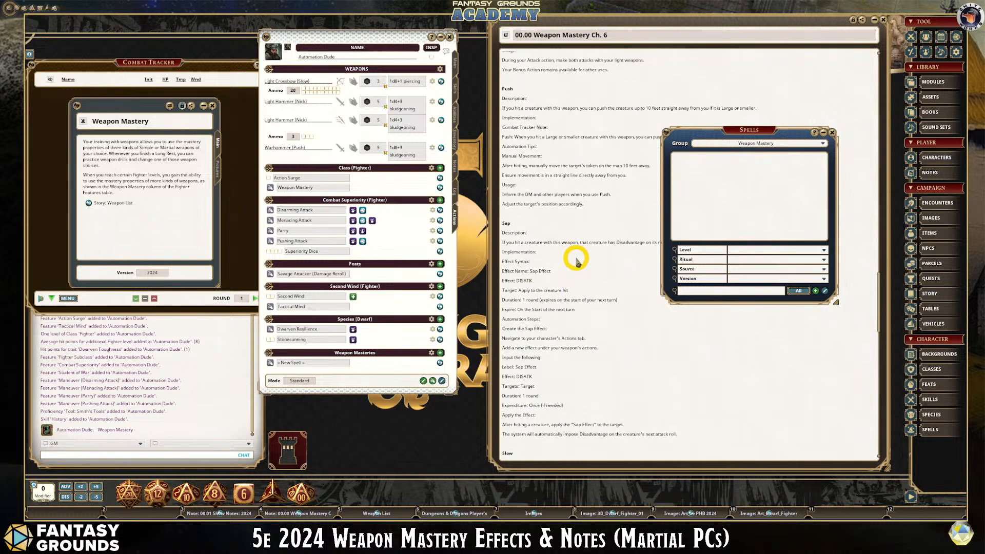
{"action": "scroll", "coordinate": [577, 263], "scroll_direction": "up", "scroll_amount": 2}
{"action": "scroll", "coordinate": [578, 260], "scroll_direction": "up", "scroll_amount": 5}
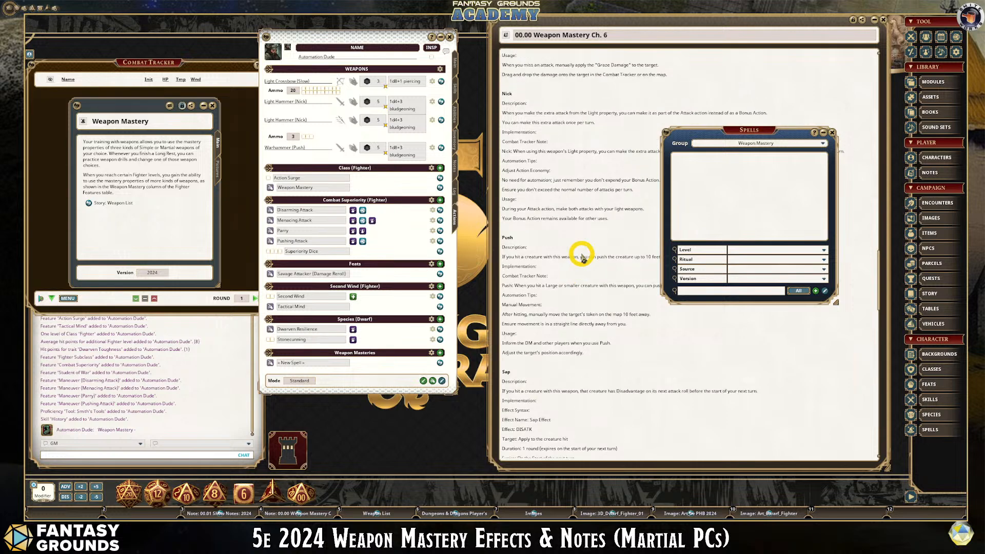
{"action": "scroll", "coordinate": [582, 259], "scroll_direction": "up", "scroll_amount": 5}
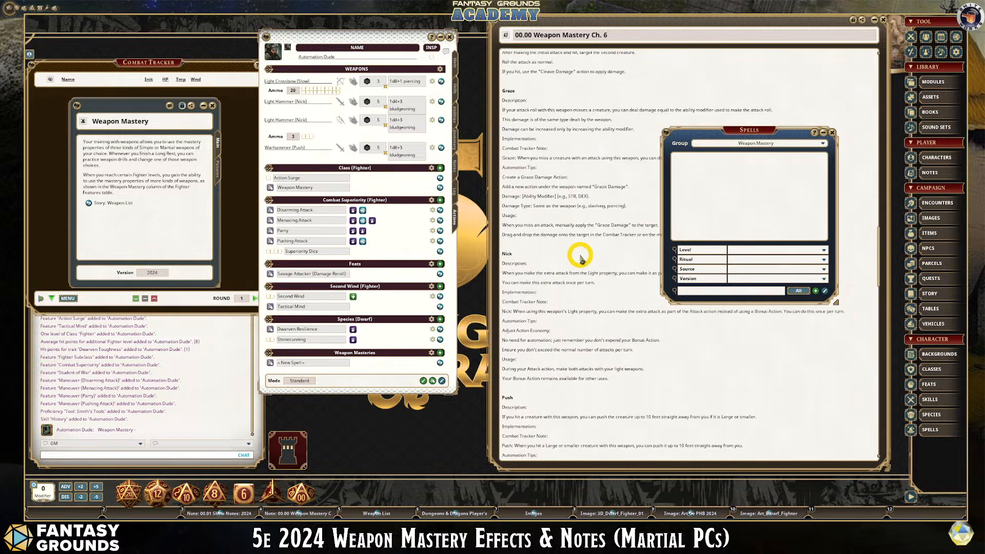
{"action": "scroll", "coordinate": [581, 258], "scroll_direction": "up", "scroll_amount": 2}
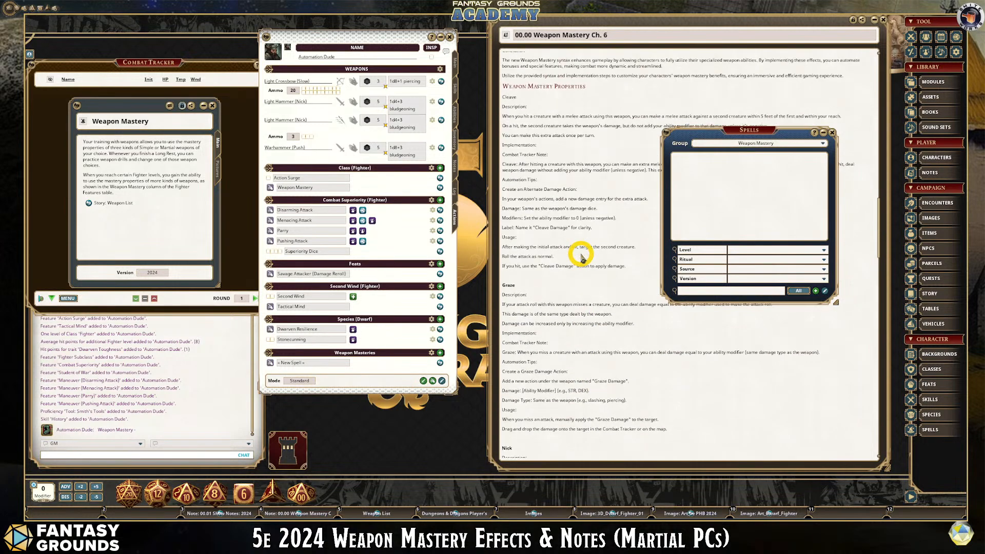
- Make the word "Cleave" bold where it heads the first entry under Weapon Mastery Properties in the note
{"action": "double_click", "coordinate": [515, 98]}
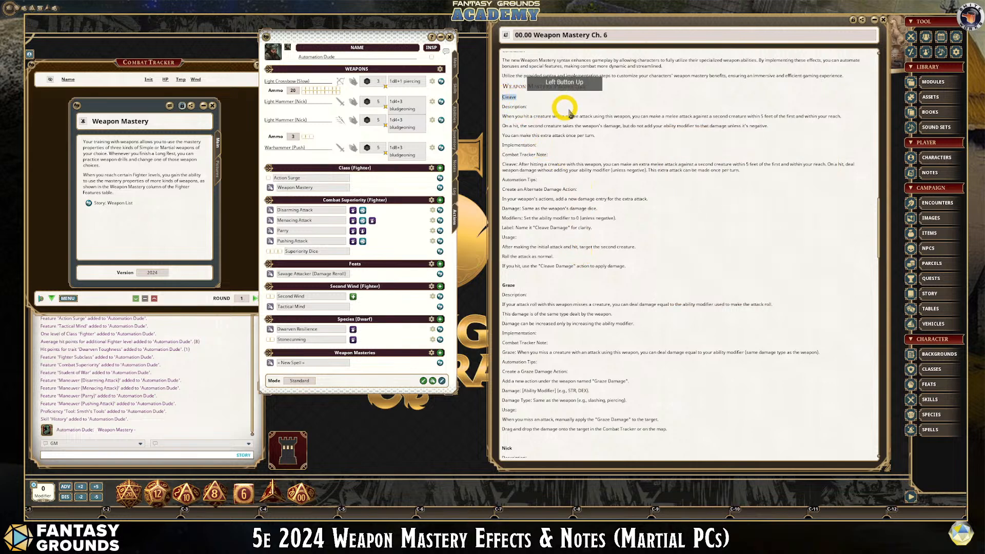
{"action": "key", "text": "ctrl+c"}
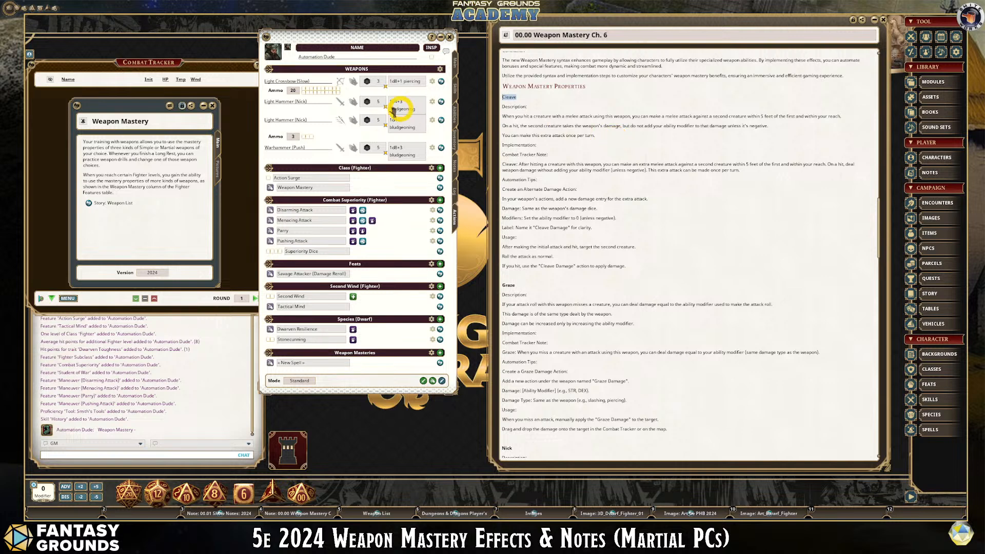
{"action": "left_click", "coordinate": [624, 95]}
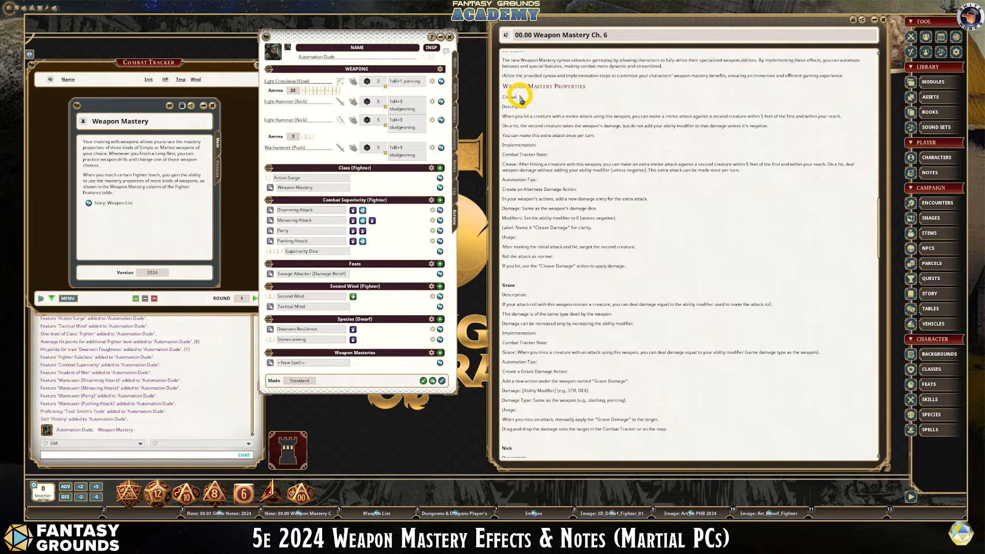
{"action": "left_click_drag", "start_coordinate": [518, 97], "coordinate": [492, 106]}
{"action": "left_click", "coordinate": [516, 97]}
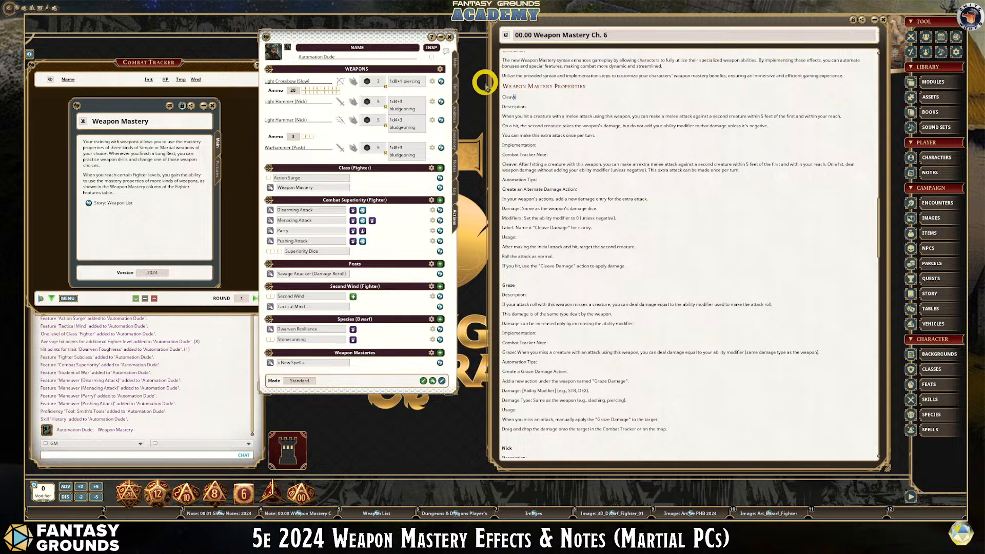
{"action": "left_click", "coordinate": [510, 97]}
{"action": "double_click", "coordinate": [634, 98]}
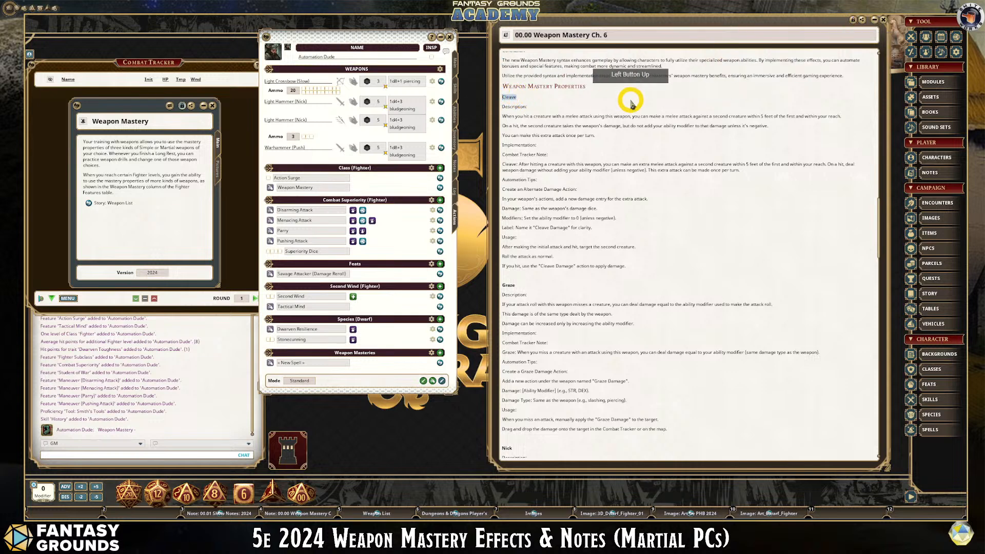
{"action": "key", "text": "ctrl+c"}
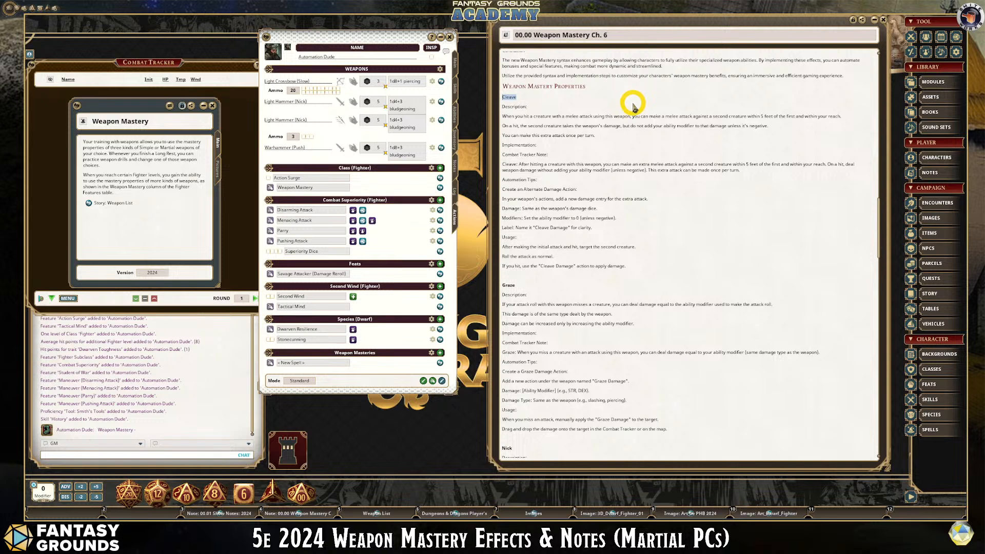
{"action": "key", "text": "ctrl+b"}
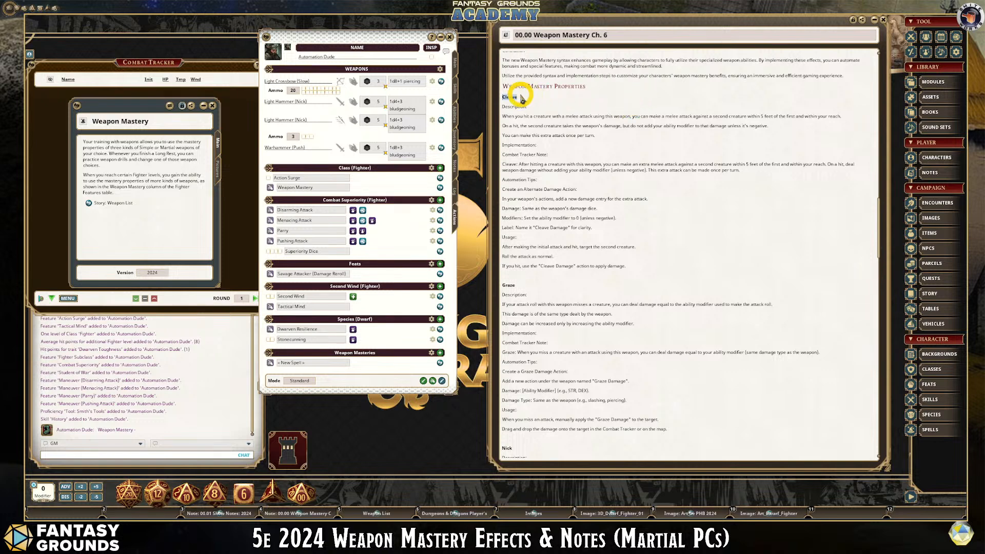
{"action": "left_click", "coordinate": [567, 116]}
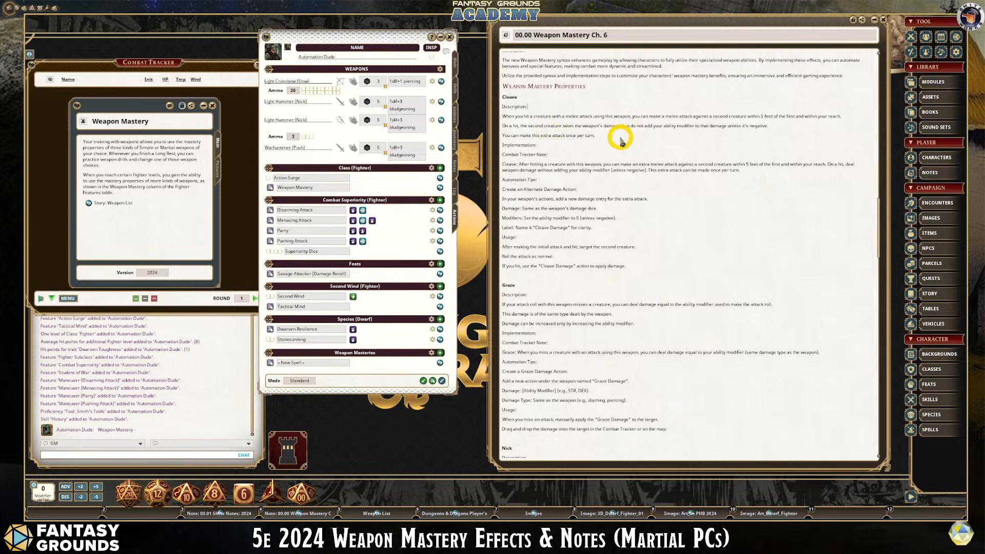
- Find the Nick section in the Weapon Mastery Ch. 6 note and name the new Weapon Masteries entry "Nick"
{"action": "scroll", "coordinate": [568, 158], "scroll_direction": "down", "scroll_amount": 3}
{"action": "scroll", "coordinate": [567, 177], "scroll_direction": "down", "scroll_amount": 2}
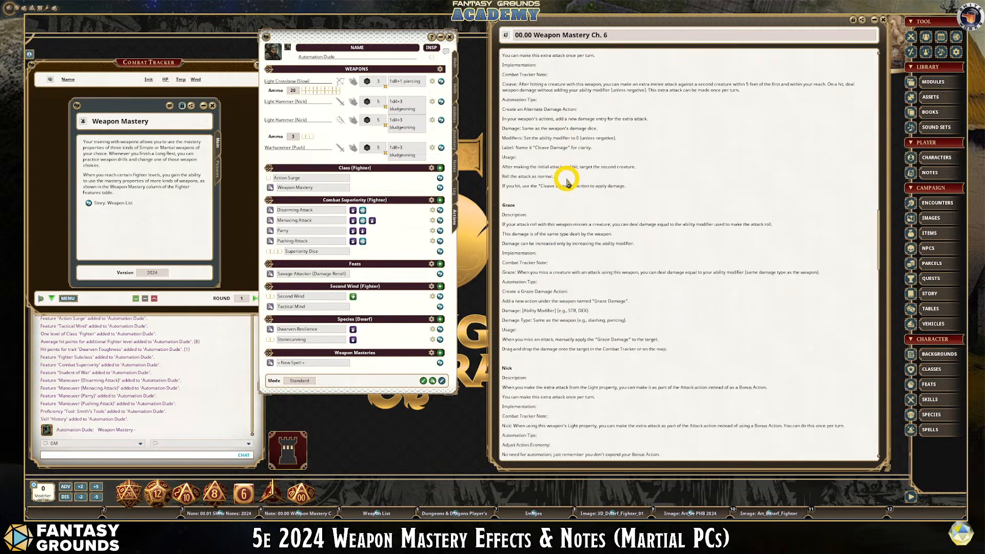
{"action": "scroll", "coordinate": [591, 211], "scroll_direction": "down", "scroll_amount": 9}
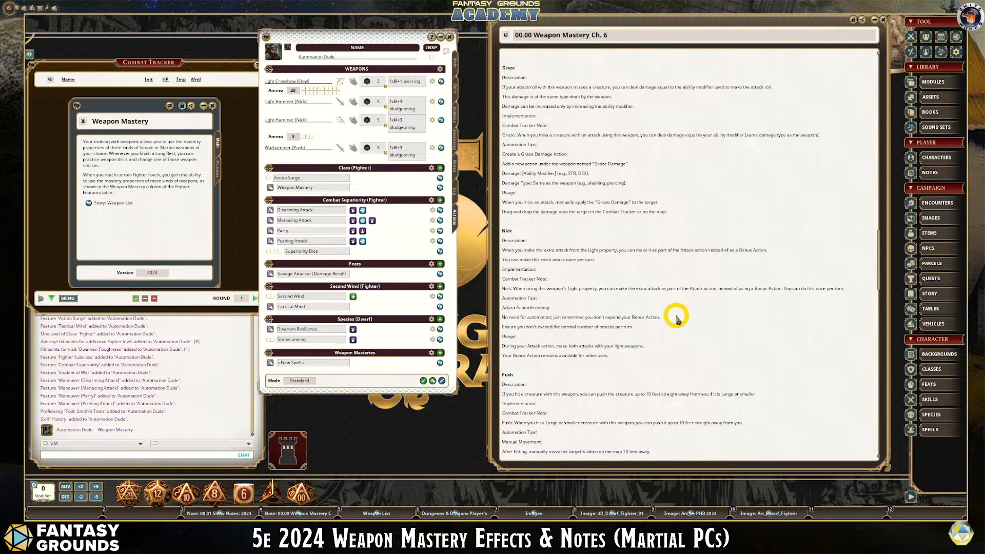
{"action": "left_click", "coordinate": [341, 363]}
{"action": "type", "text": "Nick"}
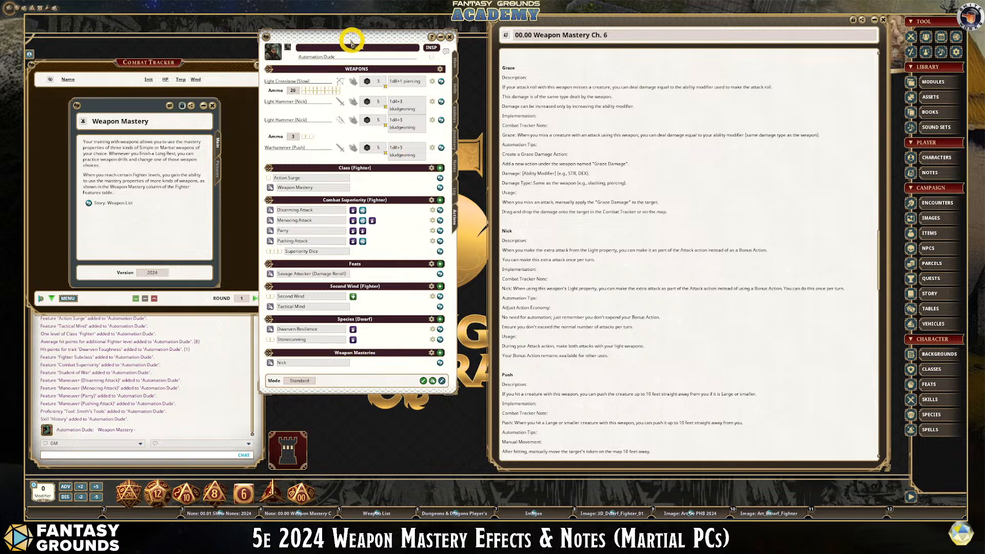
- Move the character sheet higher and lengthen it to make room below the Weapon Masteries group
{"action": "left_click_drag", "start_coordinate": [351, 39], "coordinate": [373, 24]}
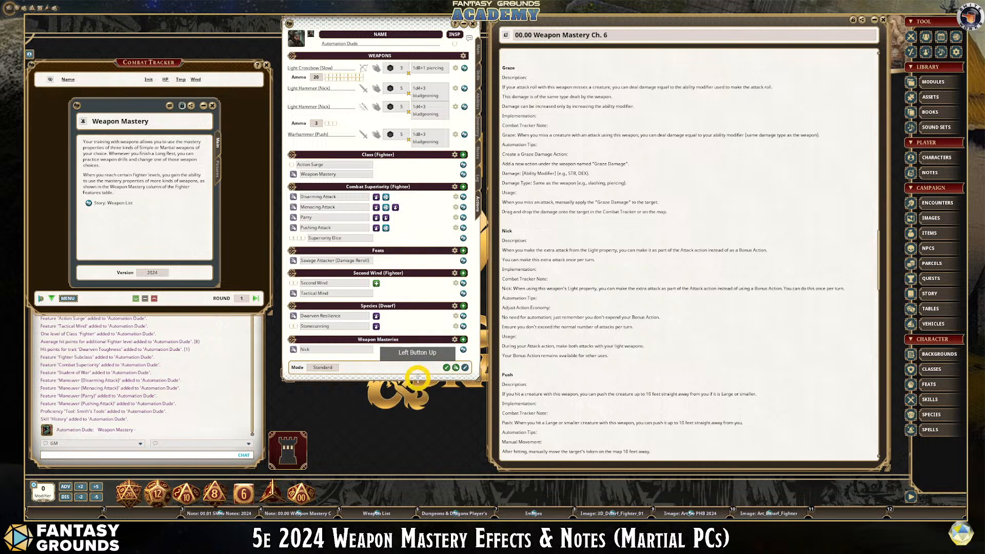
{"action": "left_click_drag", "start_coordinate": [419, 380], "coordinate": [418, 428]}
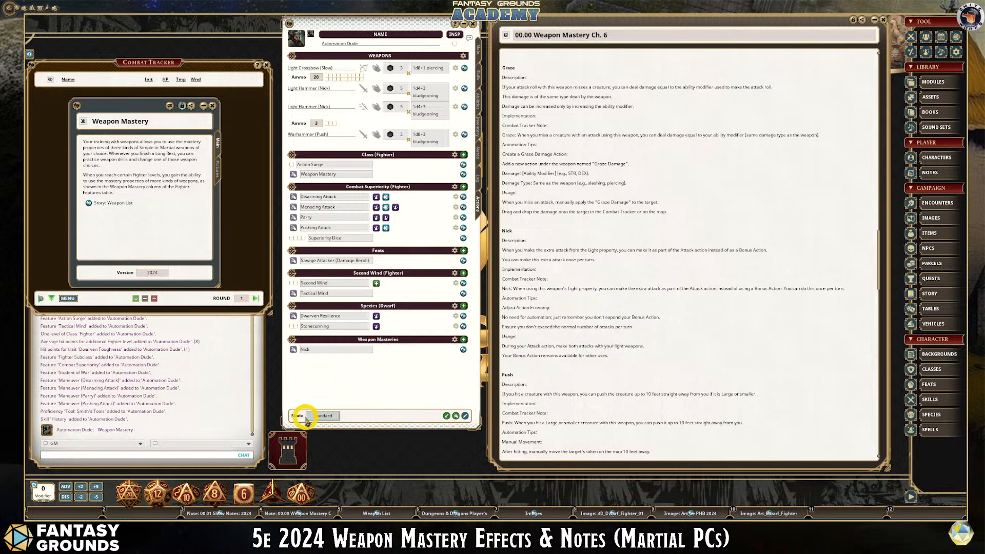
{"action": "left_click", "coordinate": [330, 416]}
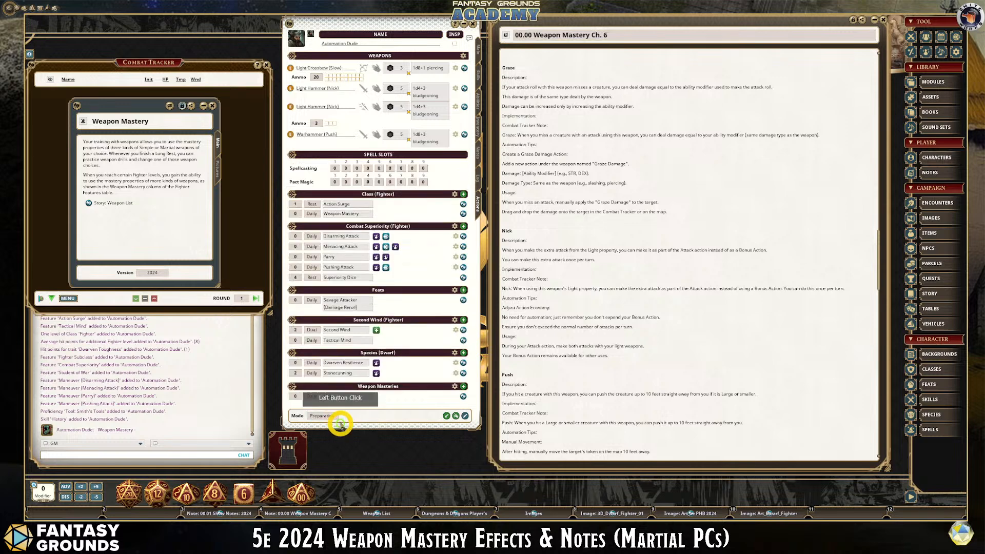
{"action": "left_click", "coordinate": [323, 416]}
{"action": "left_click", "coordinate": [323, 416]}
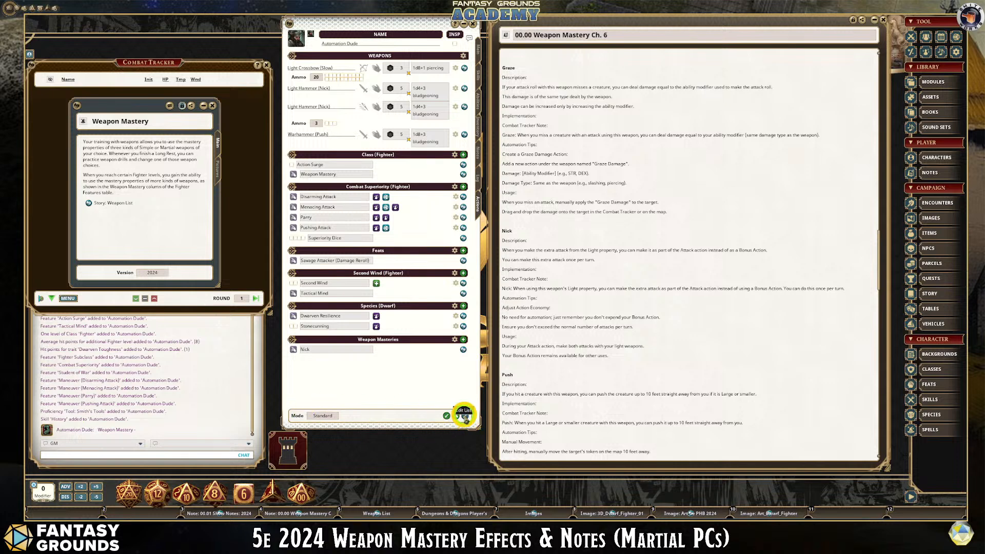
- Enable list editing on the character's actions and add an effect action to the Nick entry
{"action": "left_click", "coordinate": [465, 416]}
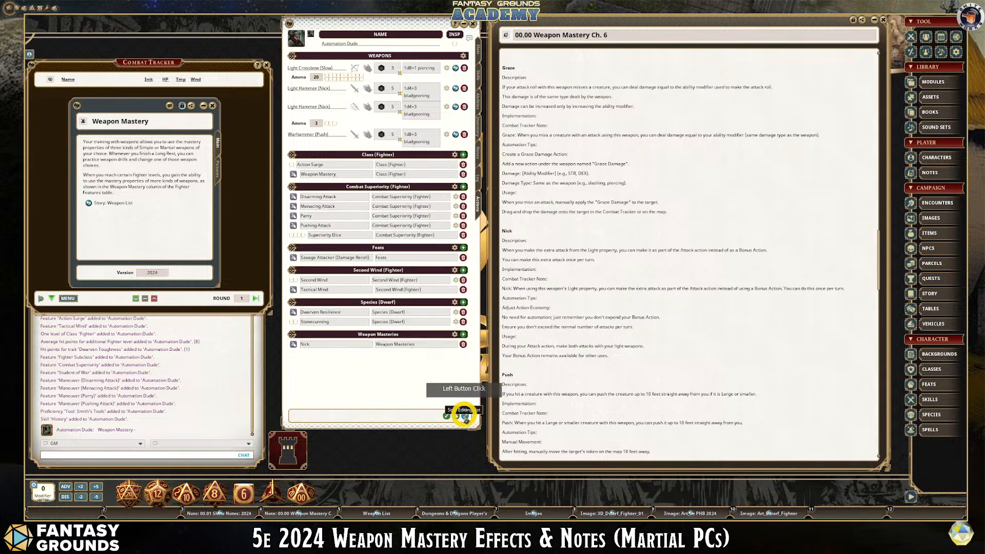
{"action": "right_click", "coordinate": [423, 347]}
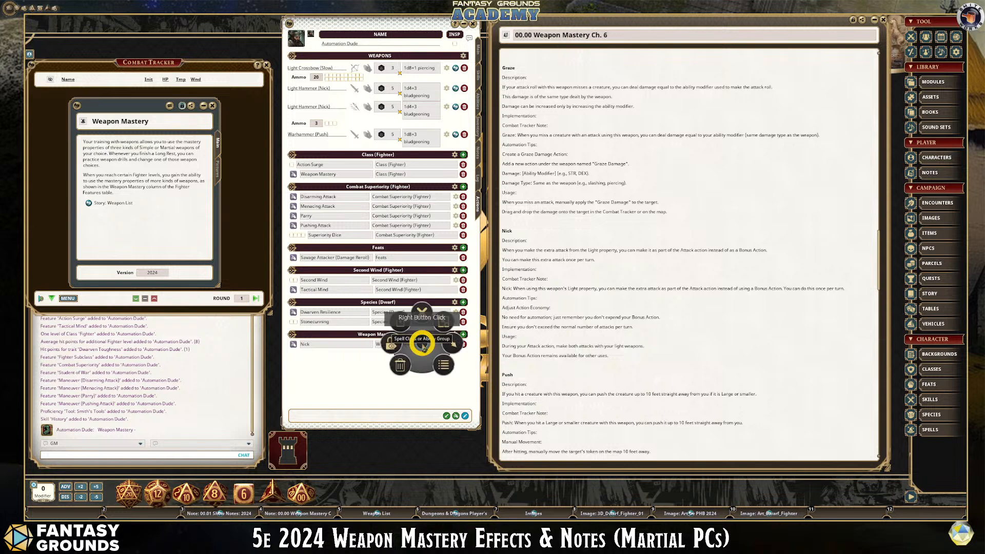
{"action": "left_click", "coordinate": [345, 345]}
{"action": "right_click", "coordinate": [349, 345]}
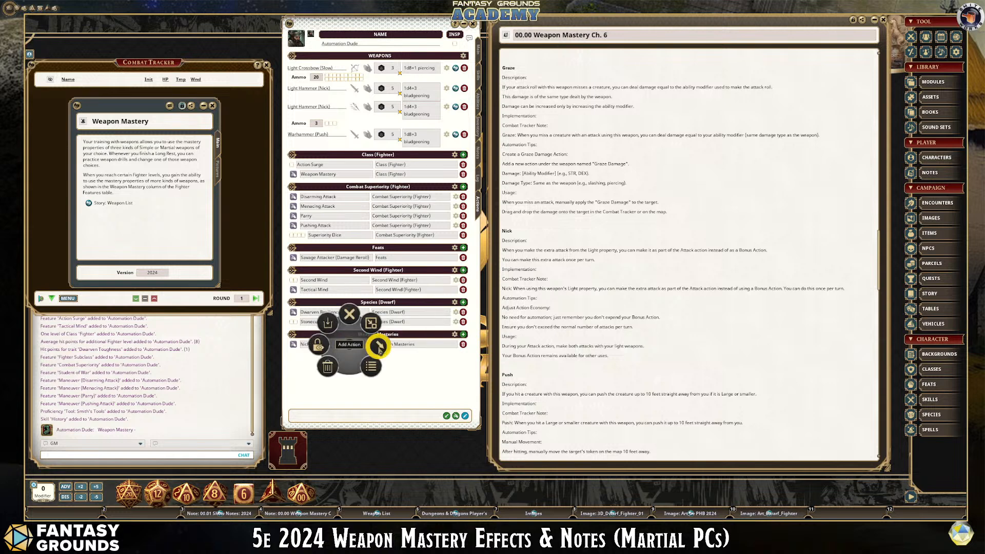
{"action": "left_click", "coordinate": [378, 347]}
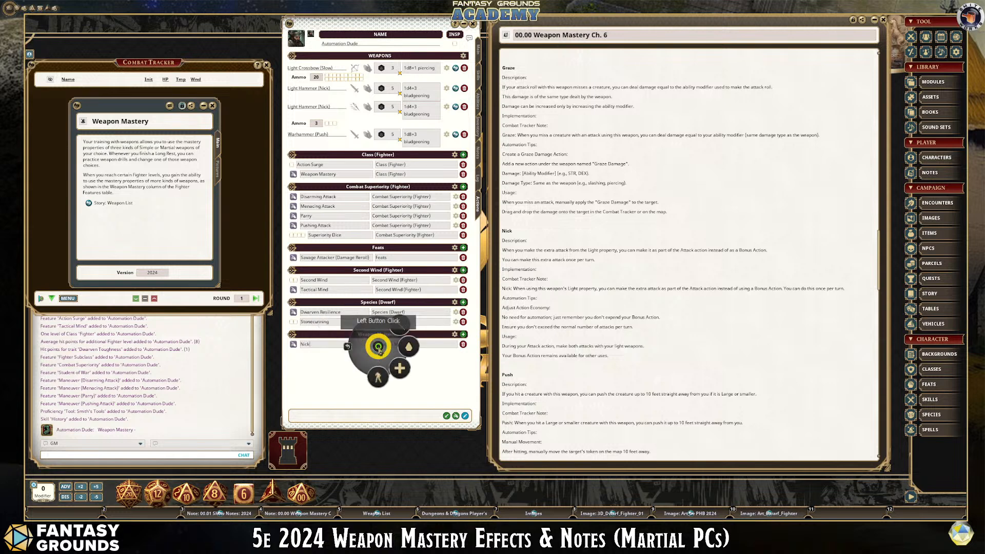
{"action": "left_click", "coordinate": [378, 373]}
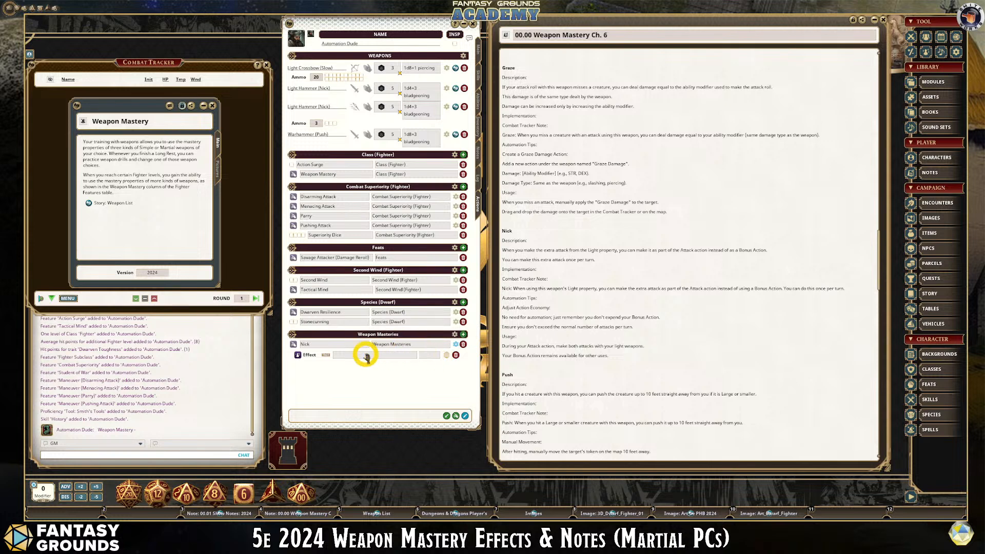
{"action": "right_click", "coordinate": [365, 356]}
{"action": "left_click", "coordinate": [448, 358]}
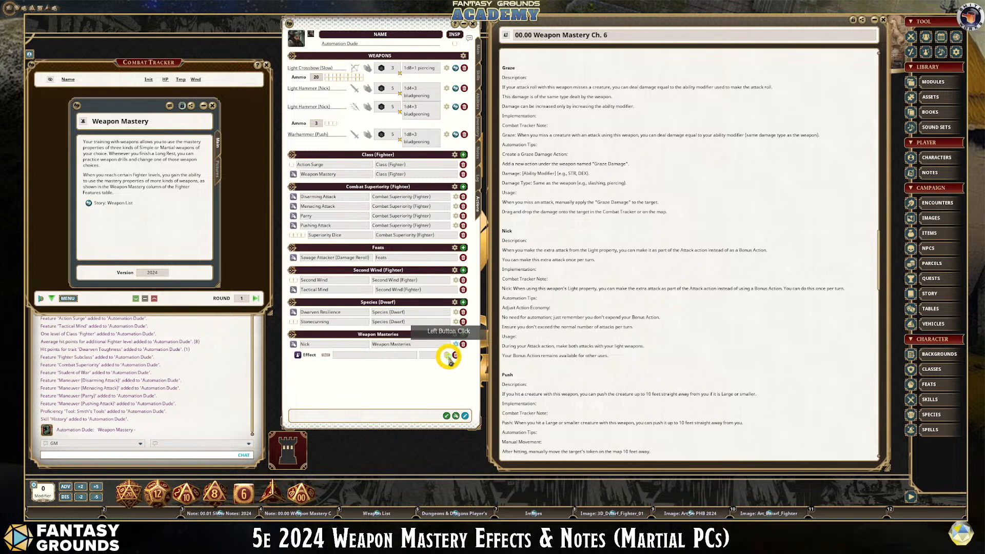
{"action": "double_click", "coordinate": [381, 353]}
{"action": "right_click", "coordinate": [380, 353]}
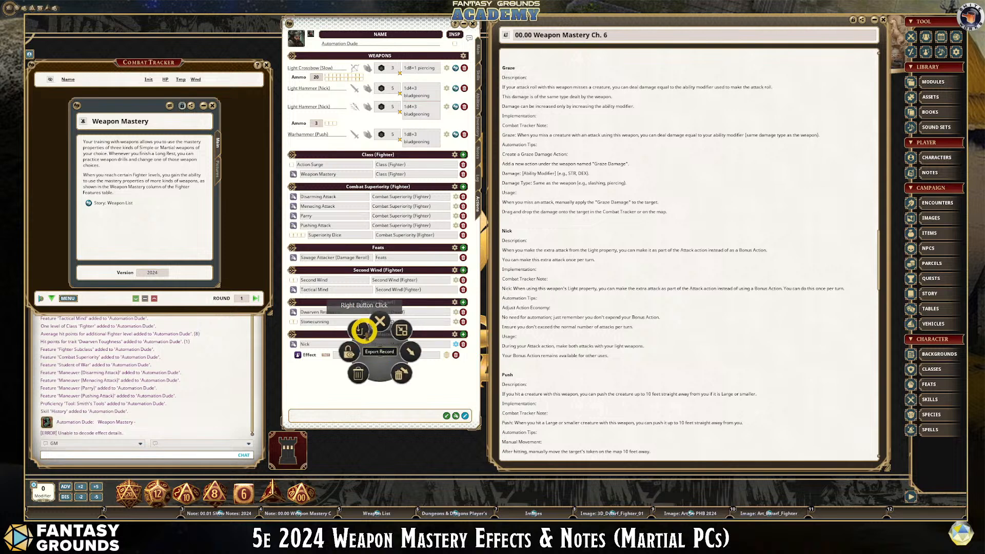
{"action": "left_click", "coordinate": [407, 351]}
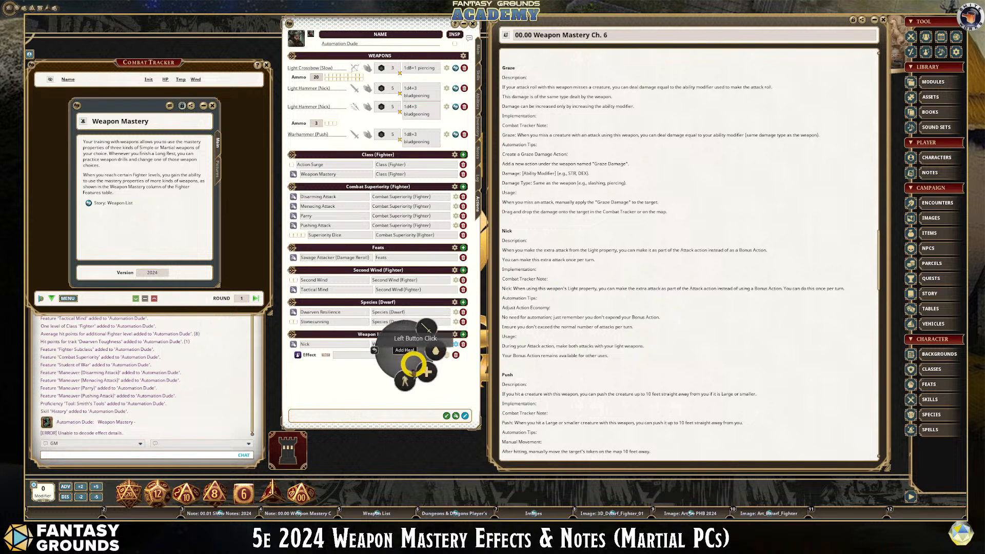
{"action": "left_click", "coordinate": [403, 377]}
{"action": "left_click", "coordinate": [455, 365]}
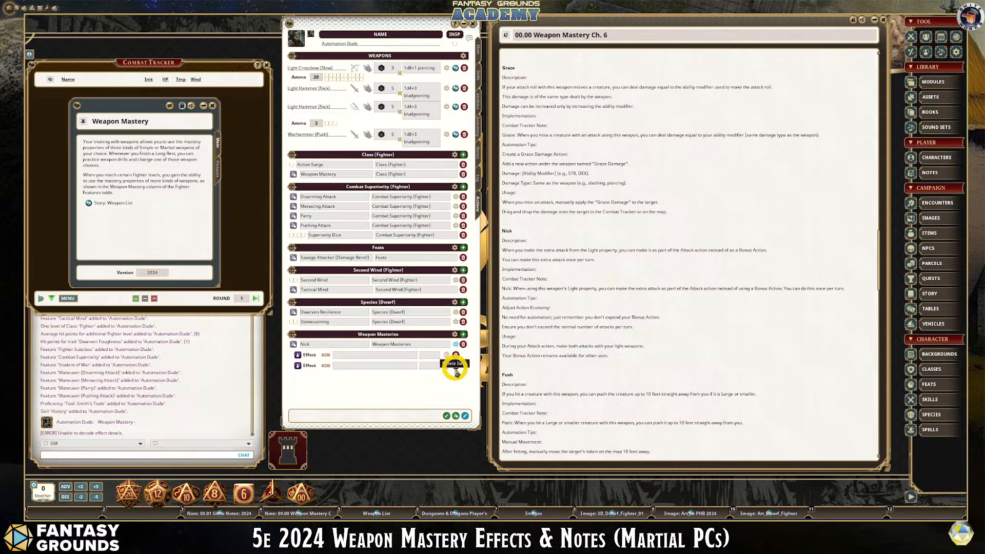
{"action": "left_click", "coordinate": [456, 365]}
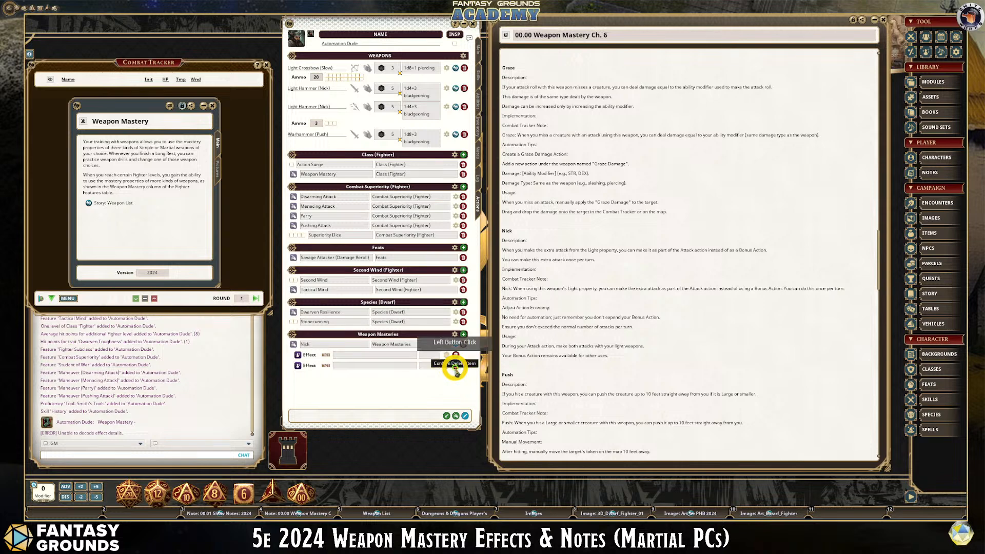
- Stop editing the actions list and switch the character sheet to Preparation mode
{"action": "left_click", "coordinate": [465, 416]}
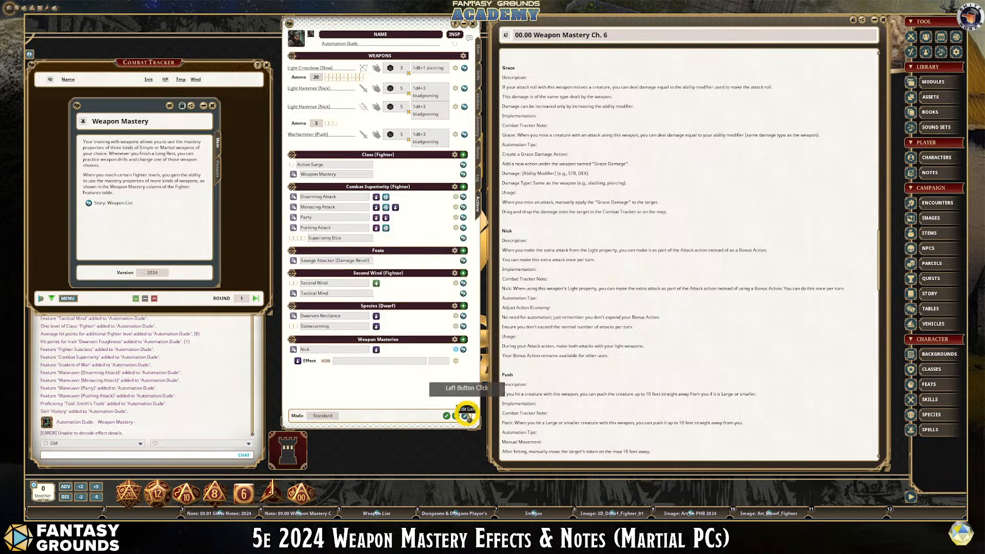
{"action": "left_click", "coordinate": [322, 415]}
{"action": "scroll", "coordinate": [415, 376], "scroll_direction": "down", "scroll_amount": 1}
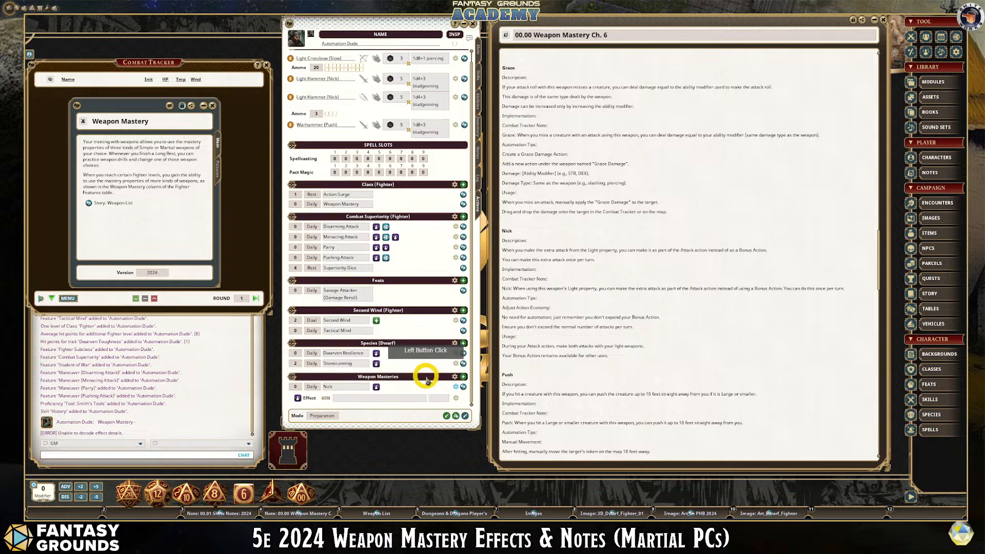
- Open the Nick effect's details, enter "Nick;" as its description, and set its targeting to Self
{"action": "right_click", "coordinate": [401, 396]}
{"action": "left_click", "coordinate": [455, 399]}
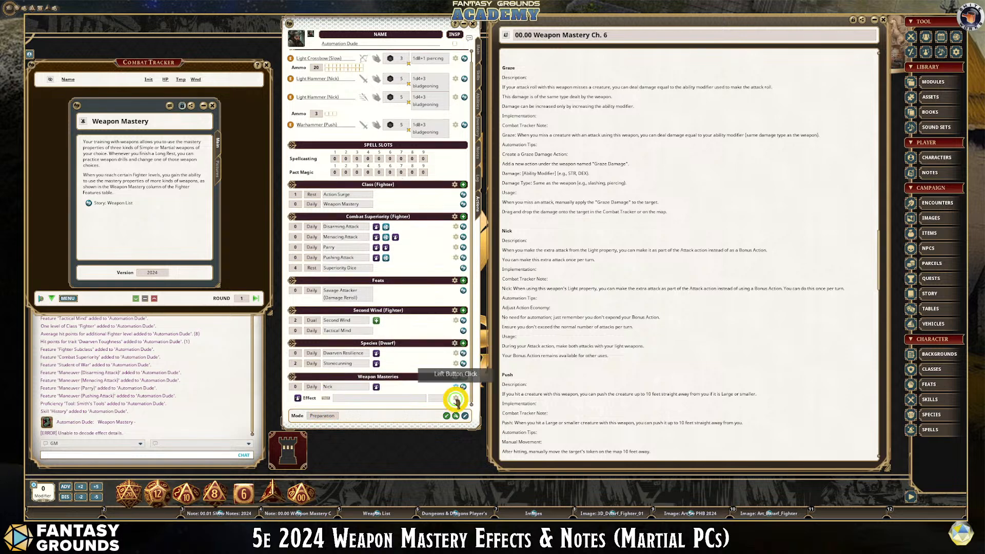
{"action": "left_click_drag", "start_coordinate": [457, 202], "coordinate": [423, 247]}
{"action": "left_click", "coordinate": [405, 253]}
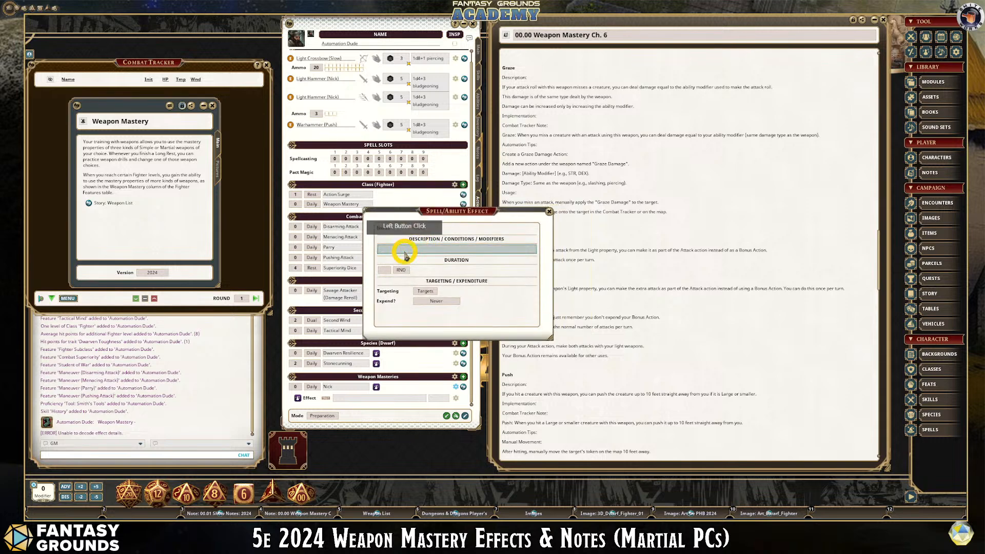
{"action": "type", "text": "Nick;"}
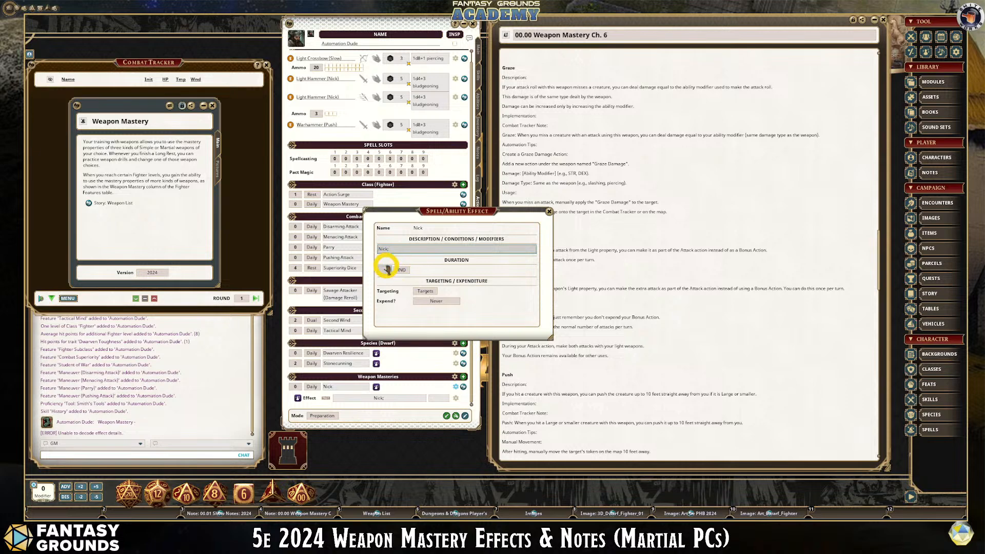
{"action": "left_click", "coordinate": [430, 291]}
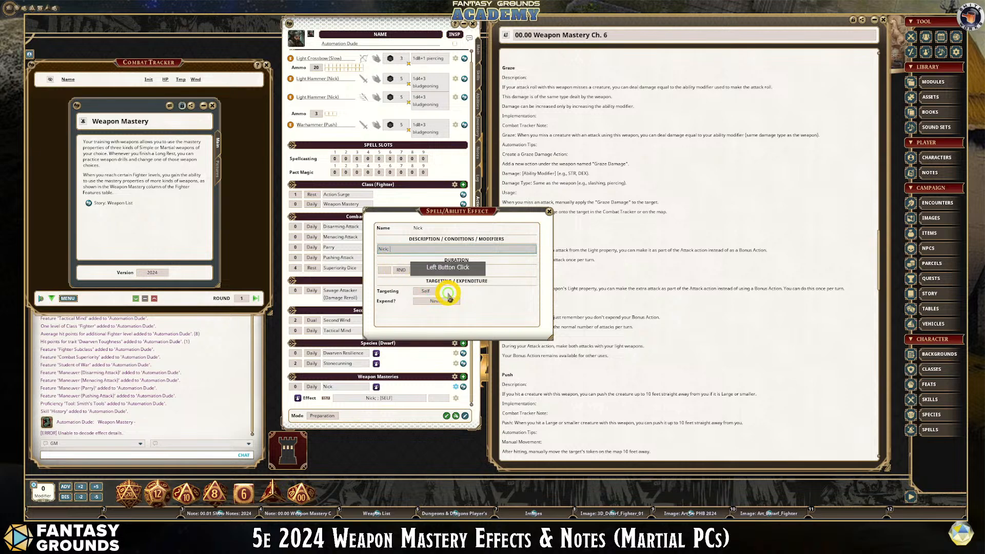
- Extend the effect description to "Nick; Light Hammer Extra Attack" and move the Weapon Mastery record lower, off the Combat Tracker's list area
{"action": "left_click", "coordinate": [424, 252]}
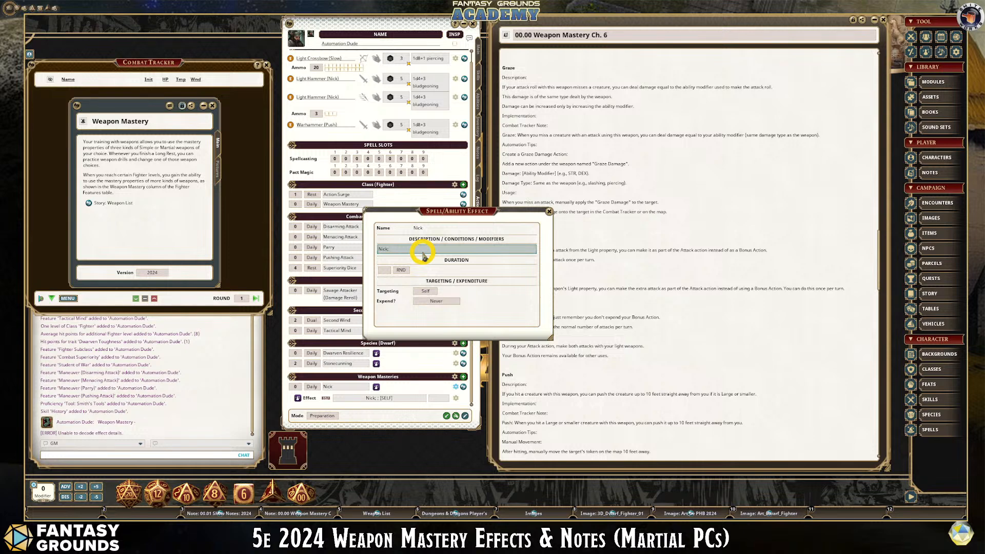
{"action": "type", "text": "Light Hammer E"}
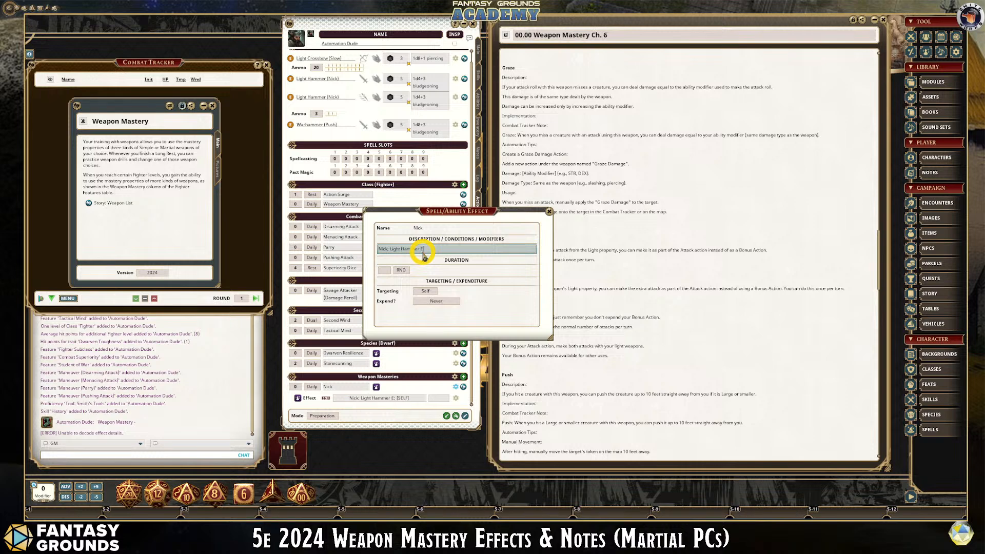
{"action": "type", "text": "xtrea A"}
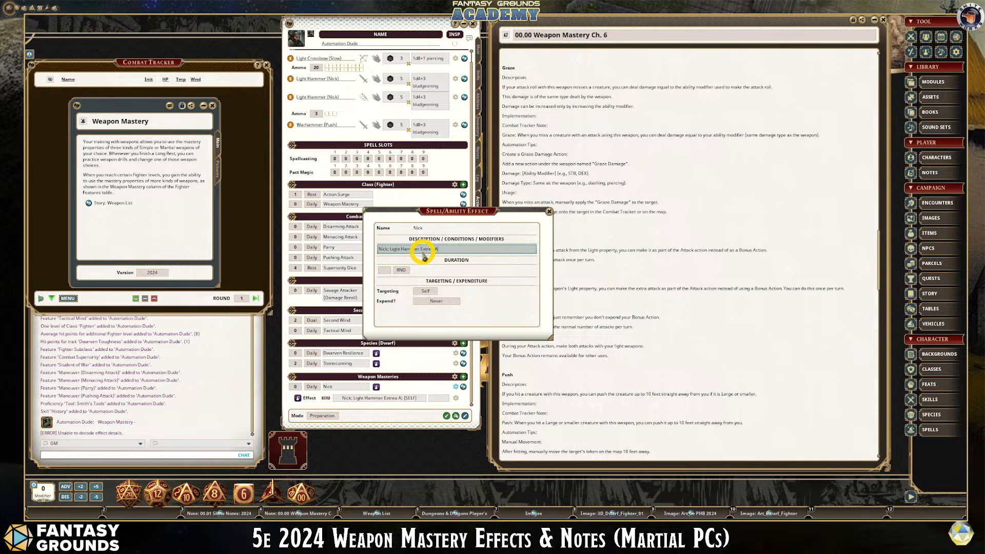
{"action": "type", "text": "ttack"}
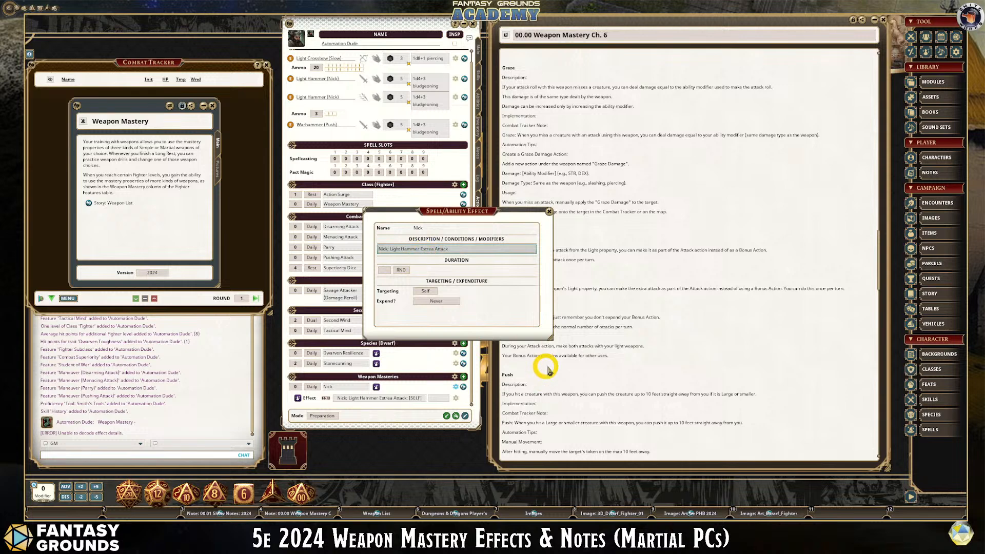
{"action": "left_click", "coordinate": [430, 250]}
{"action": "key", "text": "BackSpace"}
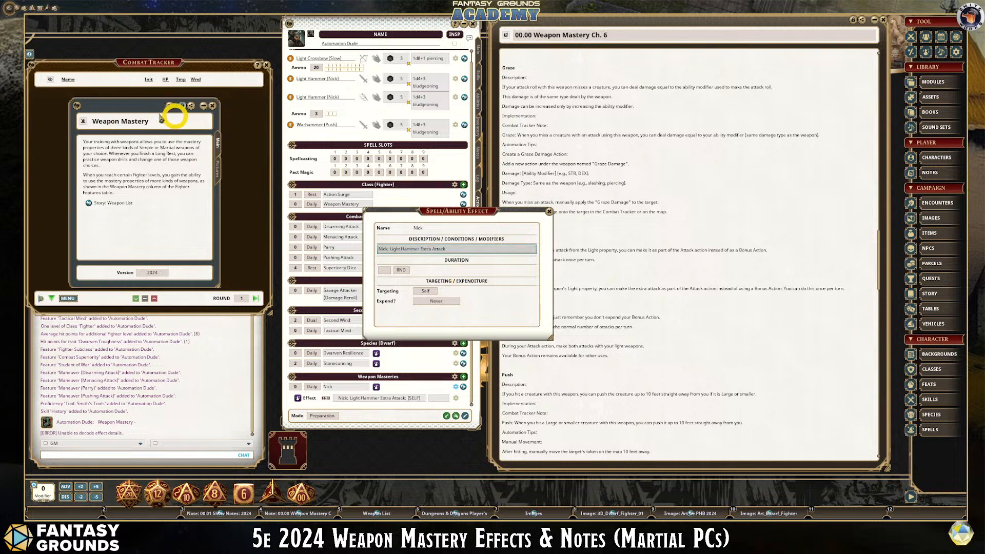
{"action": "left_click_drag", "start_coordinate": [162, 121], "coordinate": [151, 265]}
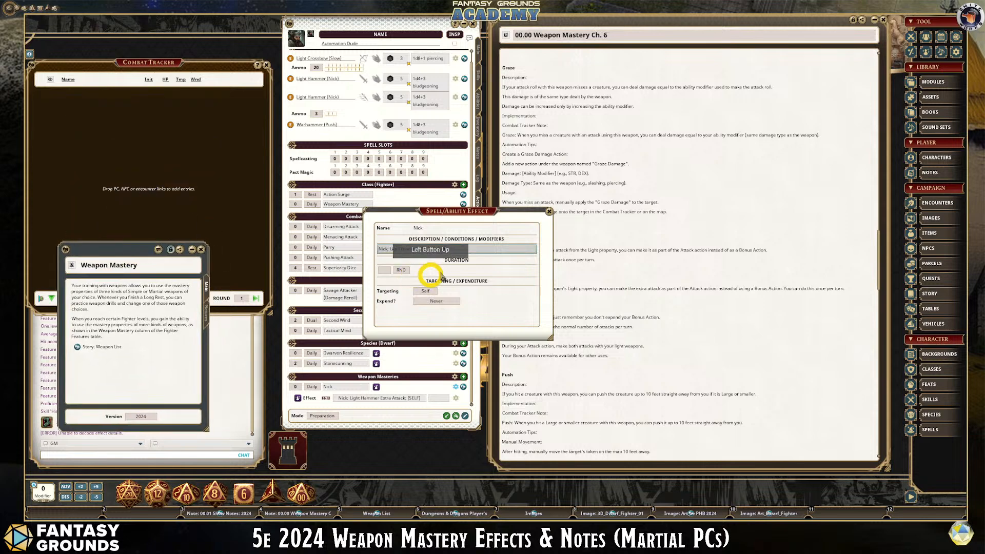
{"action": "left_click", "coordinate": [479, 253]}
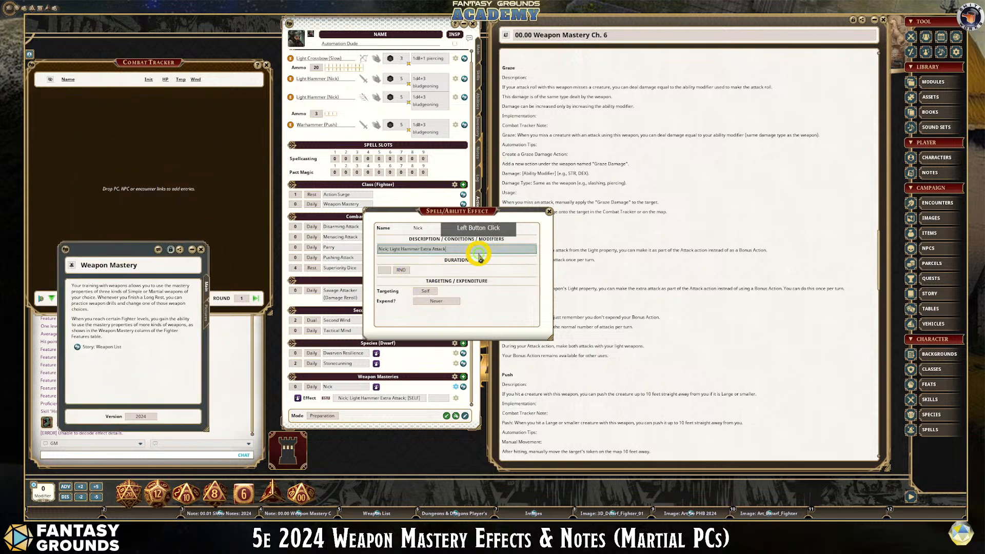
- Close the Nick effect's details and collapse the Nick entry's action list
{"action": "left_click", "coordinate": [549, 211]}
{"action": "left_click", "coordinate": [478, 341]}
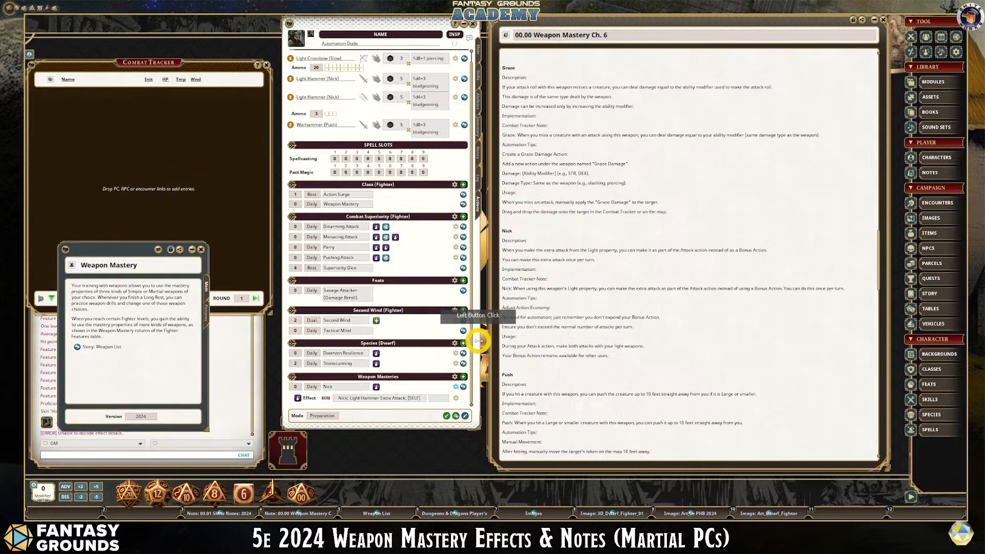
{"action": "left_click", "coordinate": [456, 387]}
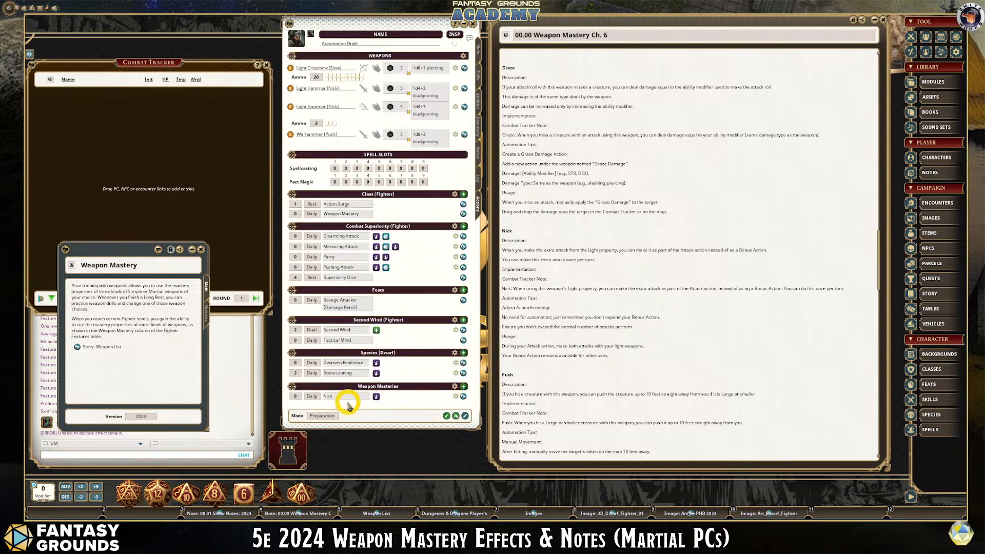
{"action": "mouse_move", "coordinate": [377, 403]}
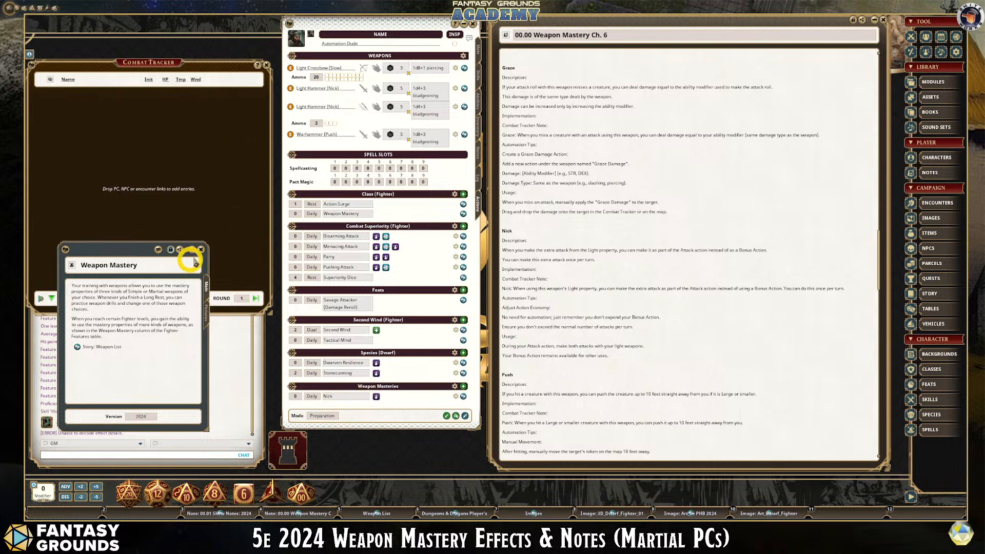
- Close the Weapon Mastery record and add the fighter to the Combat Tracker
{"action": "left_click", "coordinate": [201, 250]}
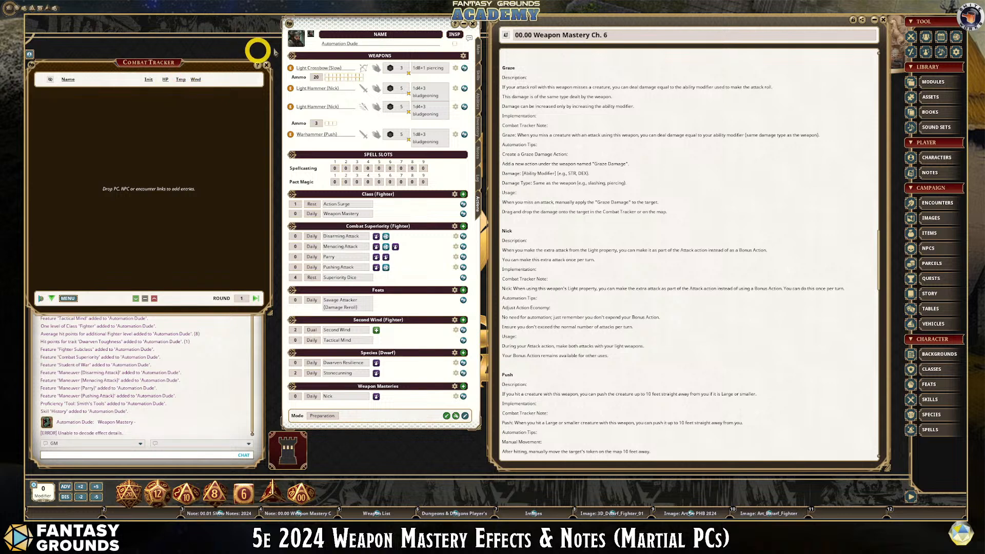
{"action": "left_click_drag", "start_coordinate": [294, 34], "coordinate": [175, 118]}
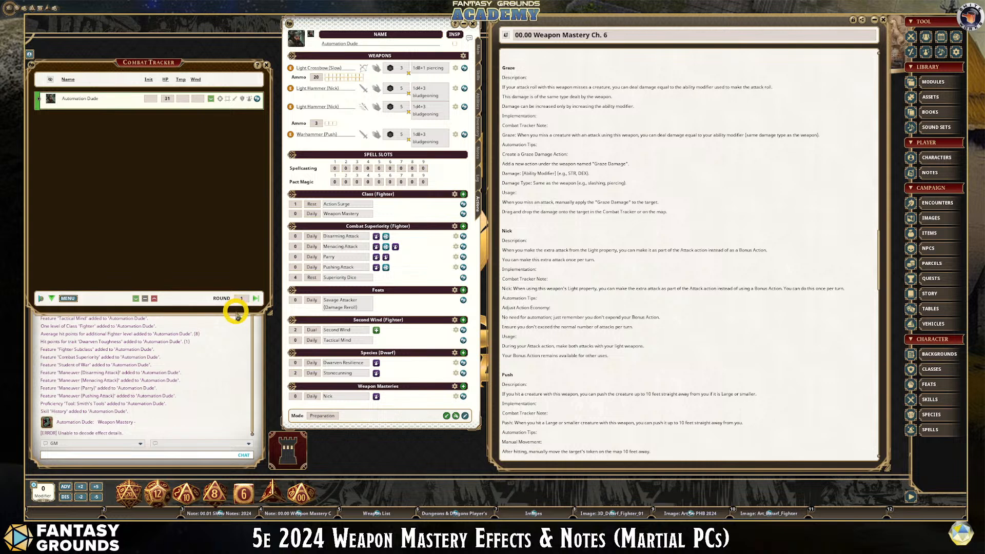
- Extend the Combat Tracker window downward and apply the Nick effect to the fighter
{"action": "left_click_drag", "start_coordinate": [237, 313], "coordinate": [232, 354]}
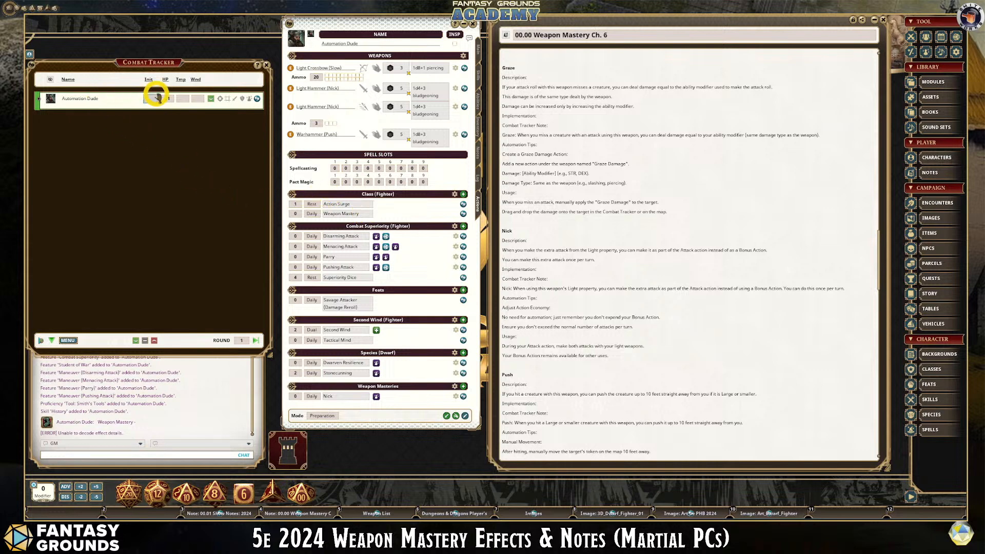
{"action": "left_click", "coordinate": [376, 396]}
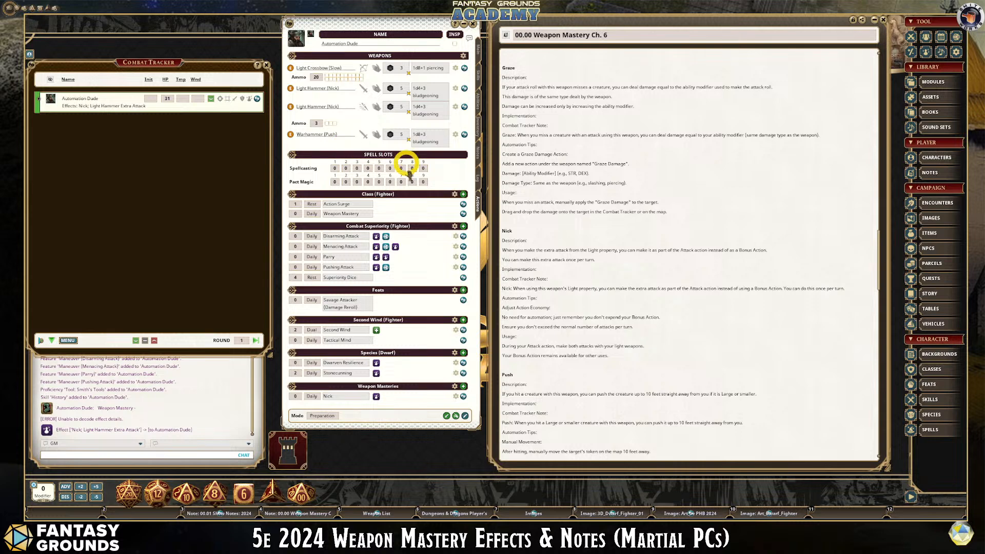
- Add a Weapon Masteries entry named "Push" containing an effect action
{"action": "scroll", "coordinate": [576, 328], "scroll_direction": "down", "scroll_amount": 3}
{"action": "scroll", "coordinate": [581, 325], "scroll_direction": "up", "scroll_amount": 1}
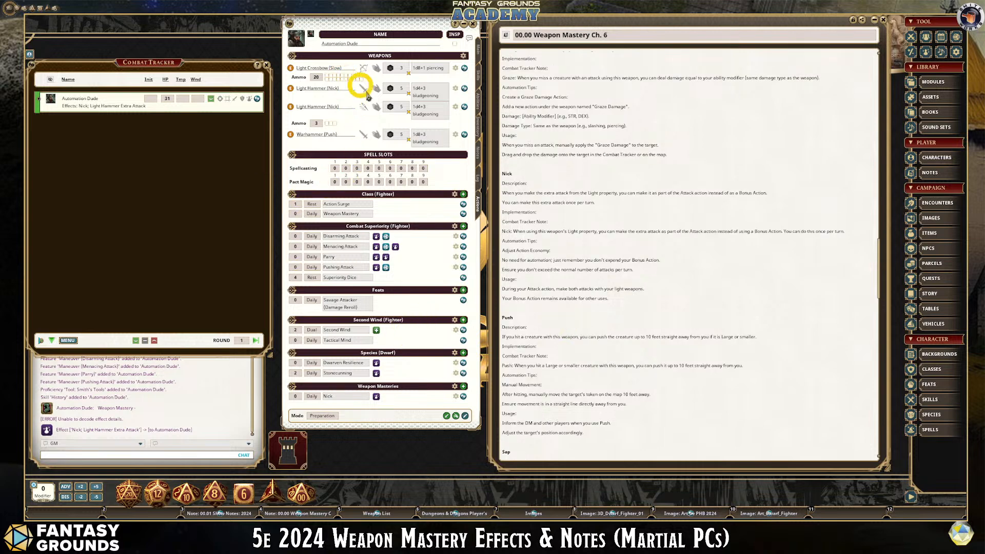
{"action": "scroll", "coordinate": [585, 308], "scroll_direction": "down", "scroll_amount": 1}
{"action": "scroll", "coordinate": [586, 309], "scroll_direction": "down", "scroll_amount": 3}
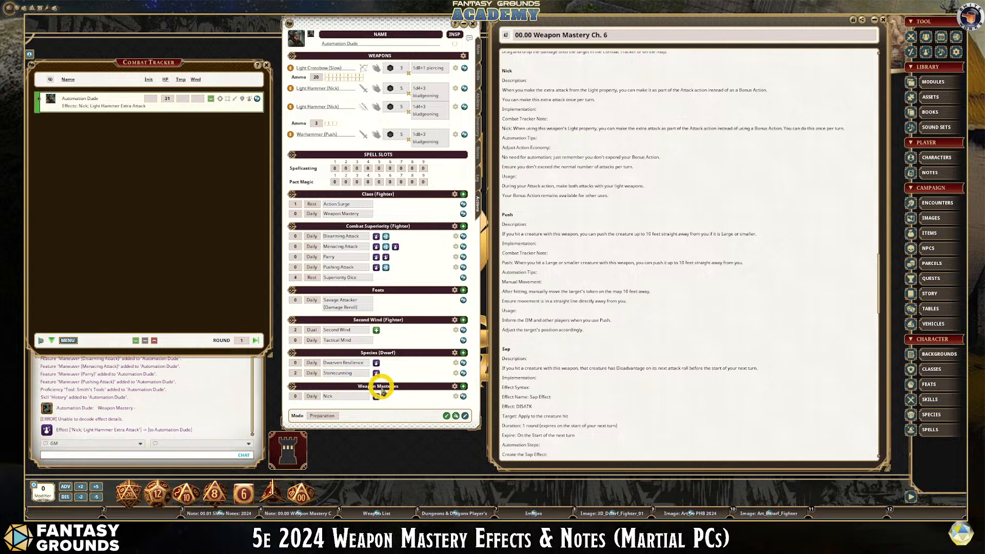
{"action": "left_click", "coordinate": [463, 387]}
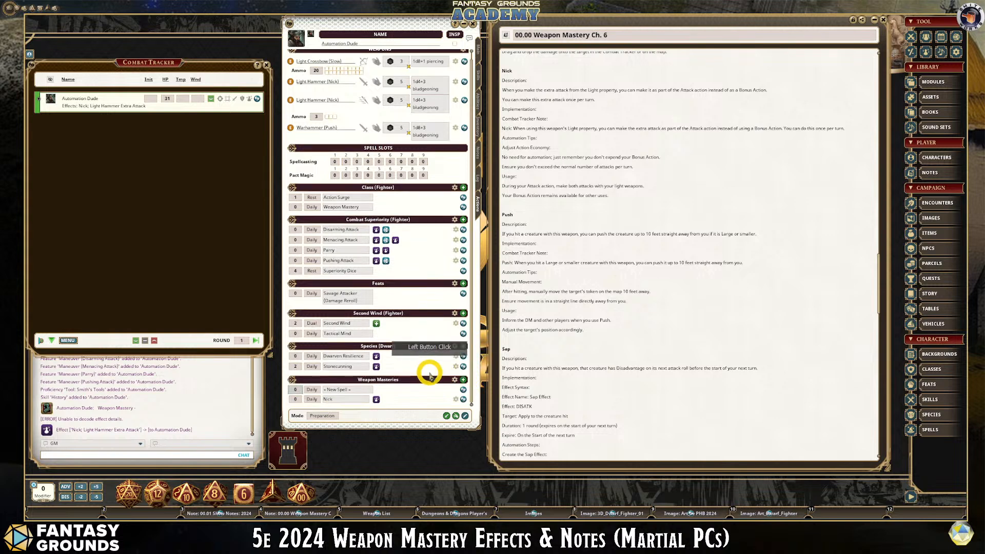
{"action": "right_click", "coordinate": [344, 388]}
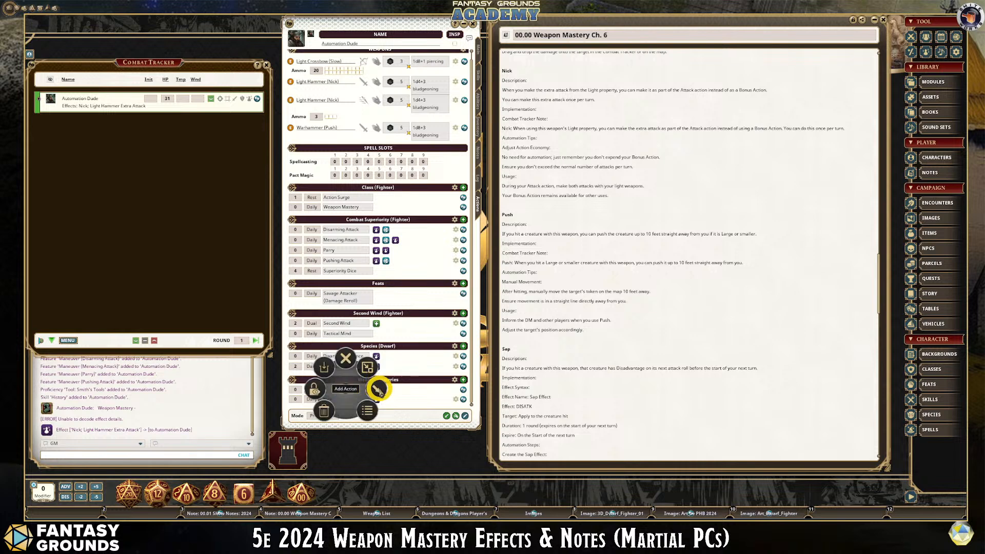
{"action": "left_click", "coordinate": [379, 388]}
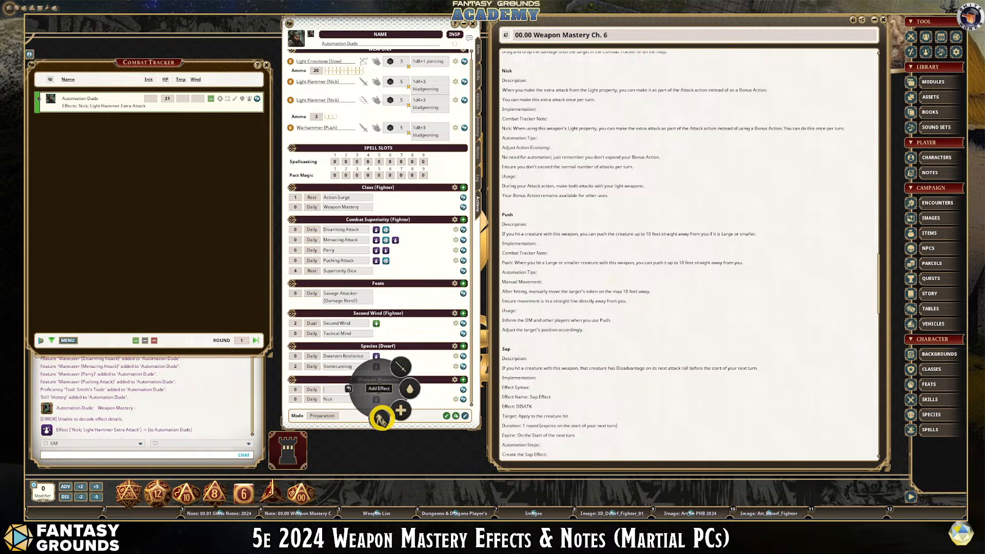
{"action": "left_click", "coordinate": [381, 418]}
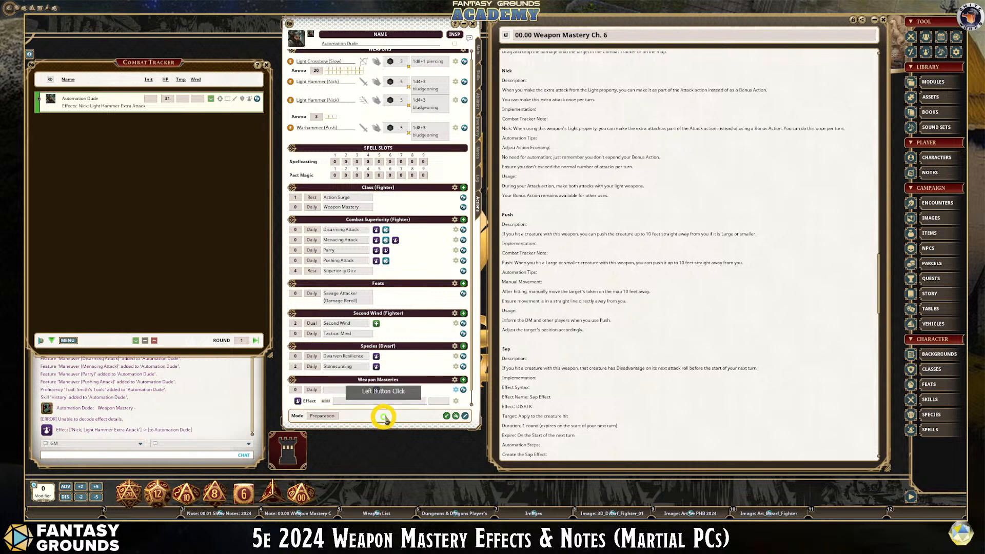
{"action": "left_click", "coordinate": [344, 390]}
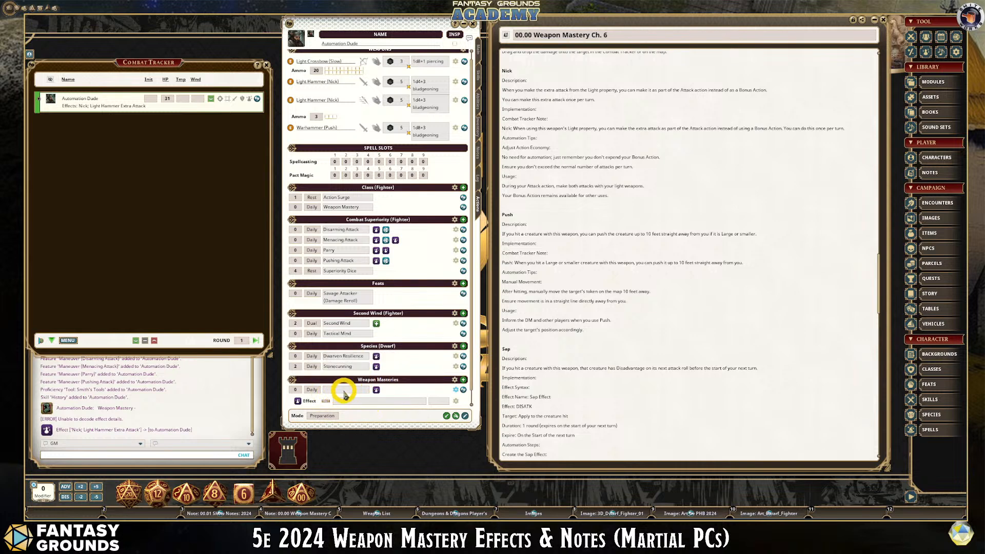
{"action": "left_click", "coordinate": [347, 393]}
{"action": "type", "text": "Push"}
{"action": "left_click", "coordinate": [376, 401]}
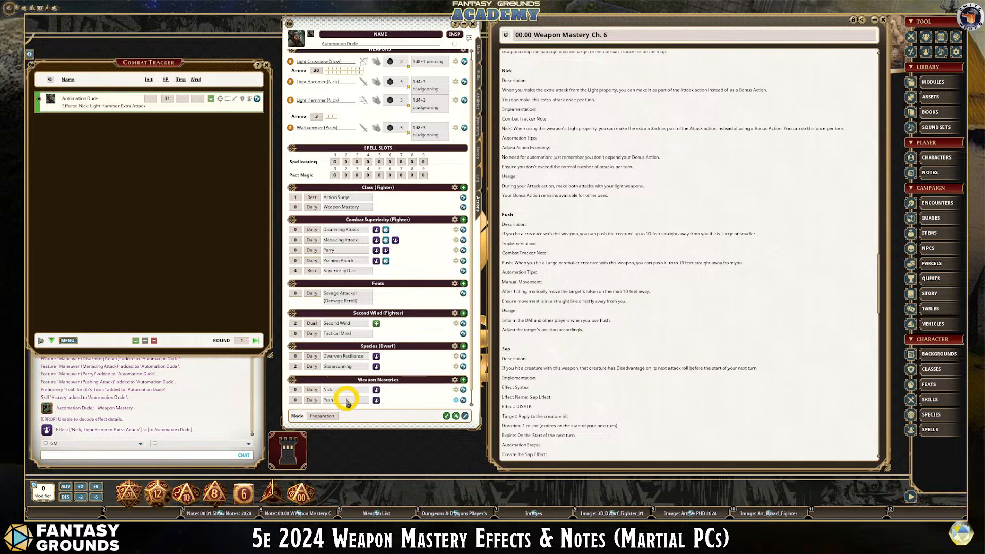
- Add another effect action to the Push entry
{"action": "right_click", "coordinate": [362, 401]}
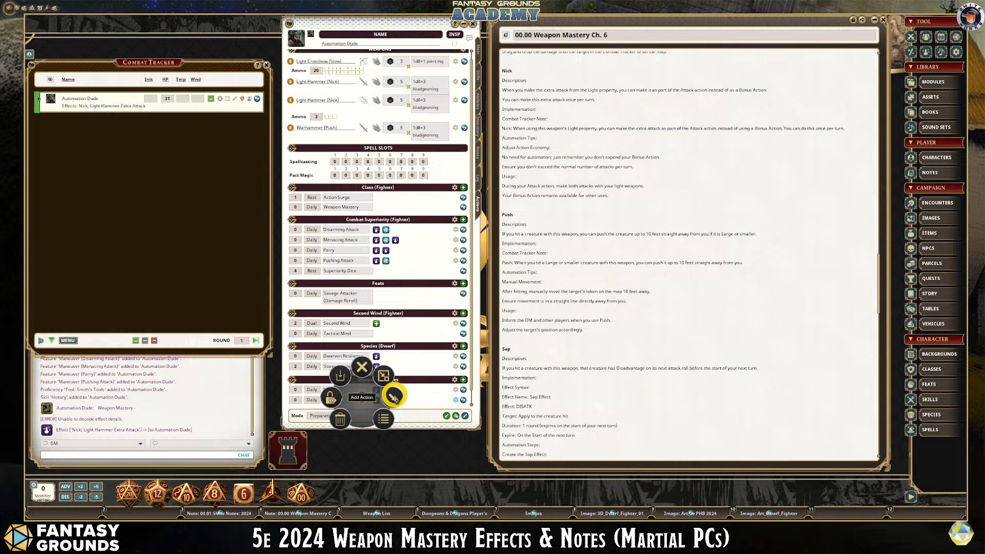
{"action": "left_click", "coordinate": [394, 395]}
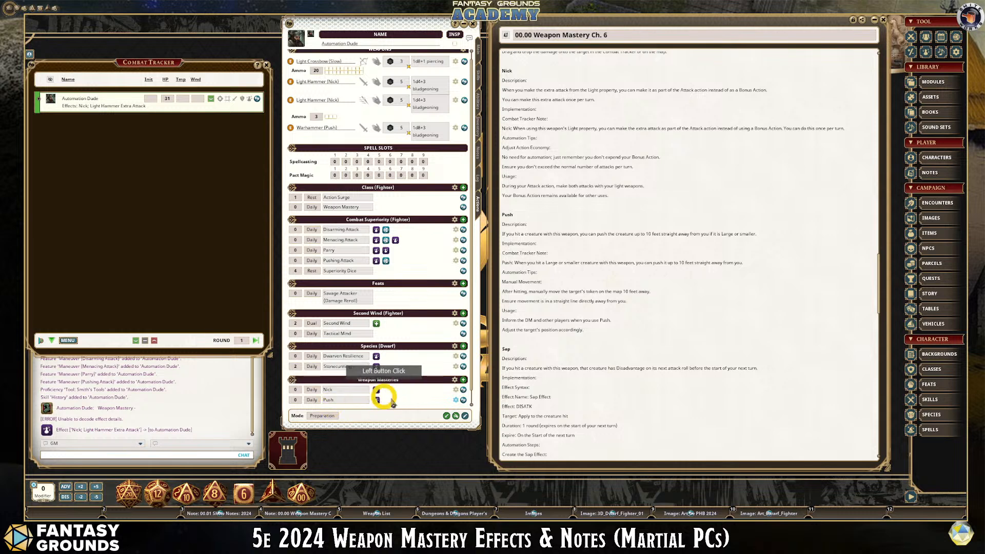
{"action": "right_click", "coordinate": [349, 400]}
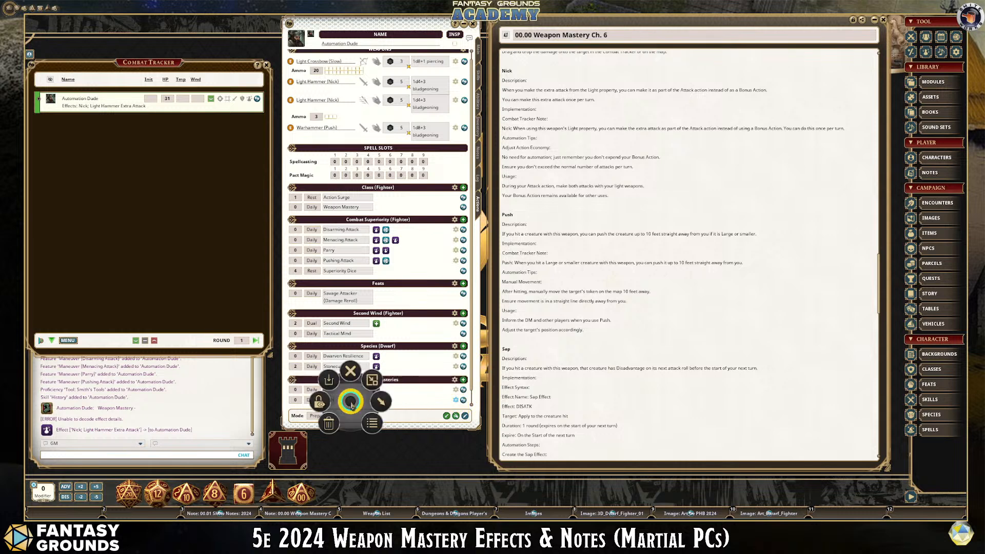
{"action": "left_click", "coordinate": [383, 405]}
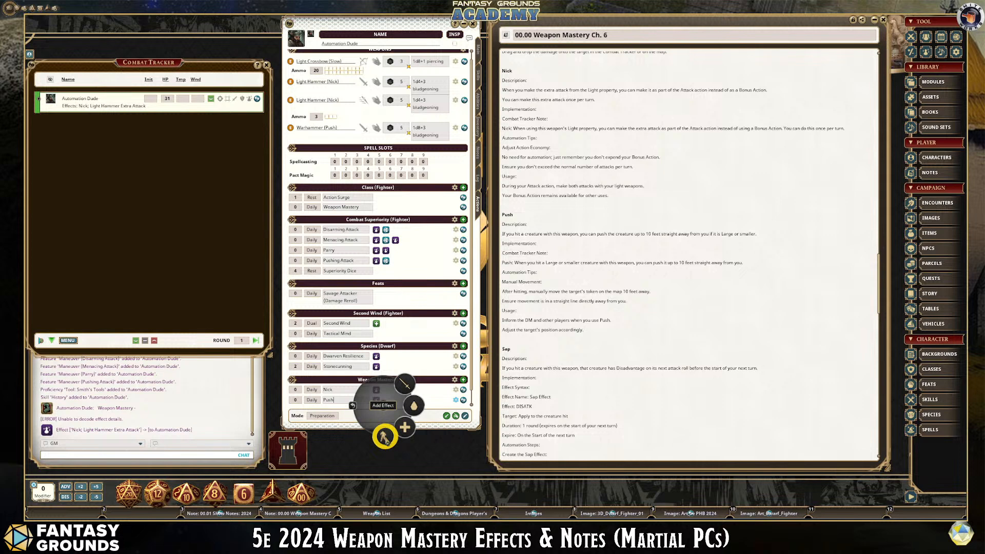
{"action": "left_click", "coordinate": [384, 436]}
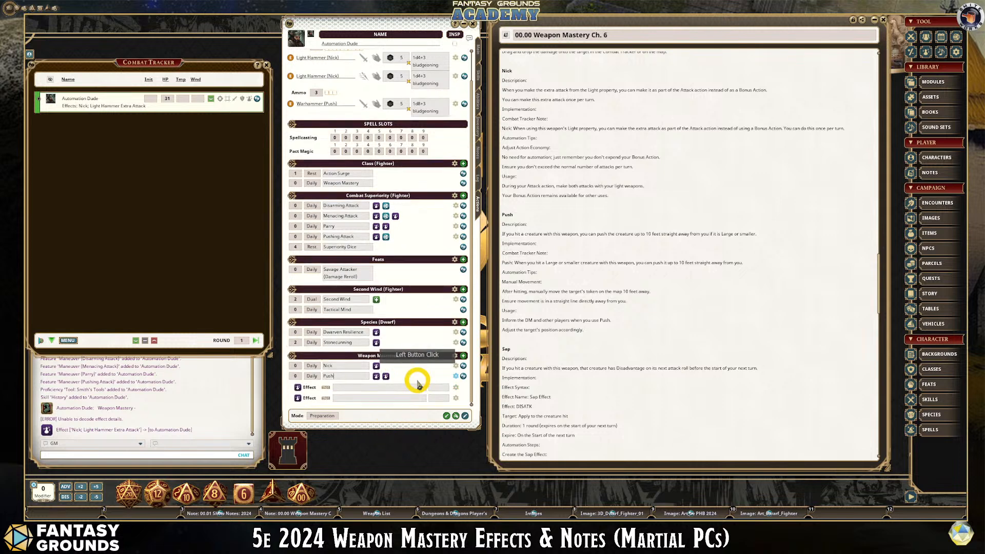
- Delete the Push entry from the Weapon Masteries group
{"action": "right_click", "coordinate": [450, 401]}
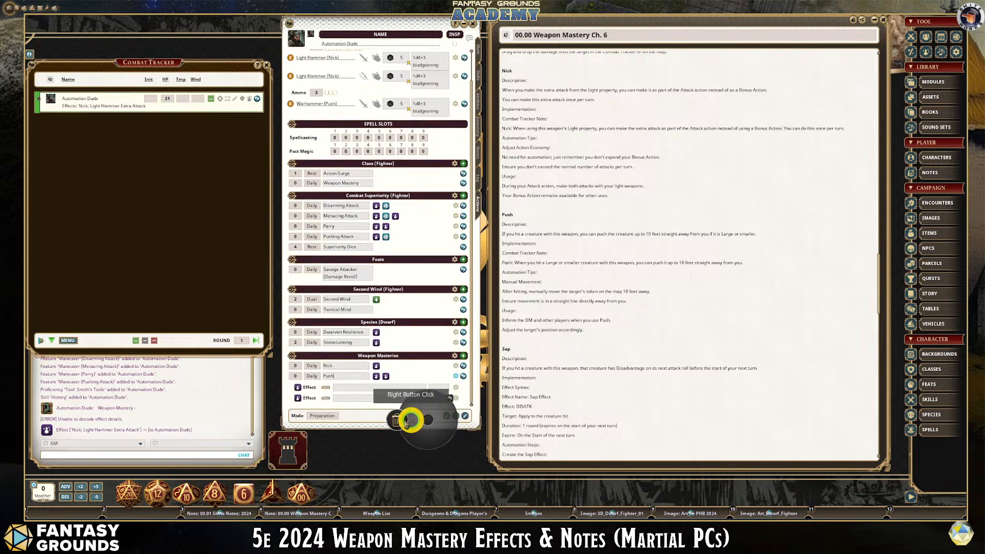
{"action": "left_click", "coordinate": [395, 420]}
{"action": "left_click", "coordinate": [395, 419]}
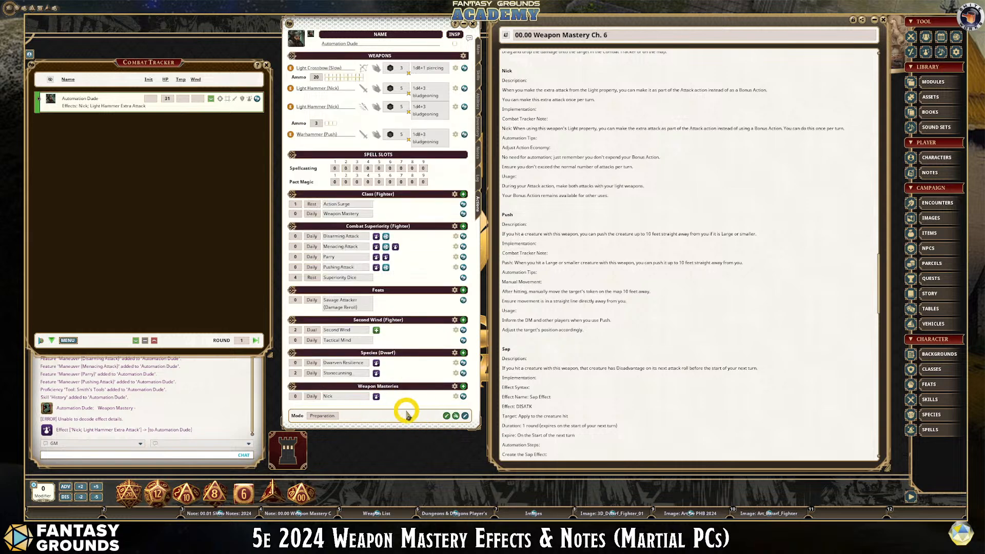
- Add a second effect action to the Nick entry
{"action": "right_click", "coordinate": [357, 395]}
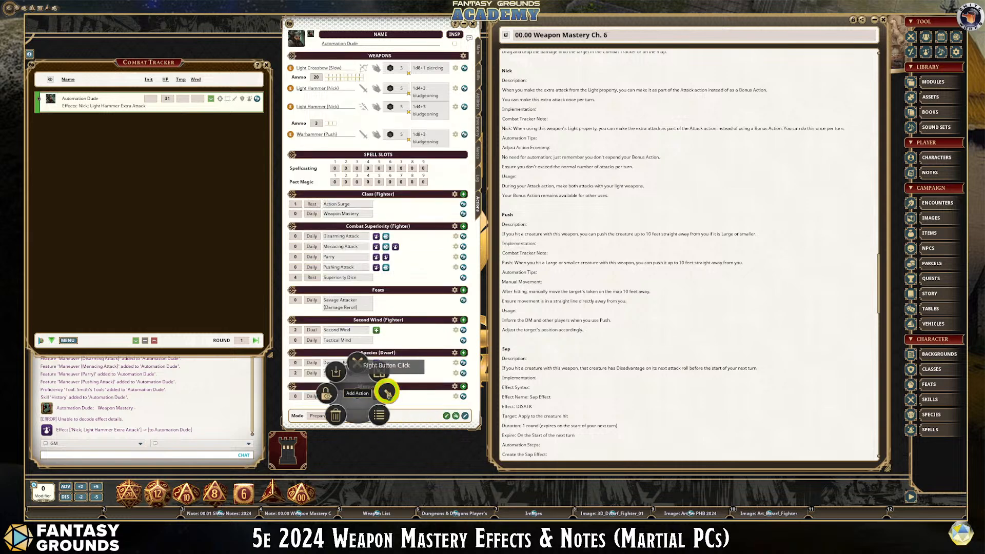
{"action": "left_click", "coordinate": [386, 393]}
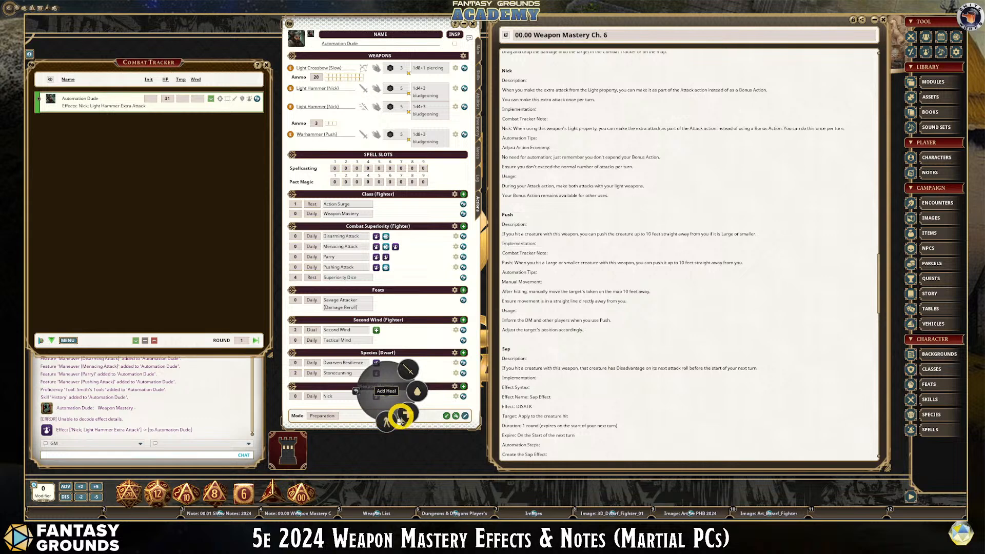
{"action": "left_click", "coordinate": [410, 414]}
{"action": "scroll", "coordinate": [402, 392], "scroll_direction": "down", "scroll_amount": 1}
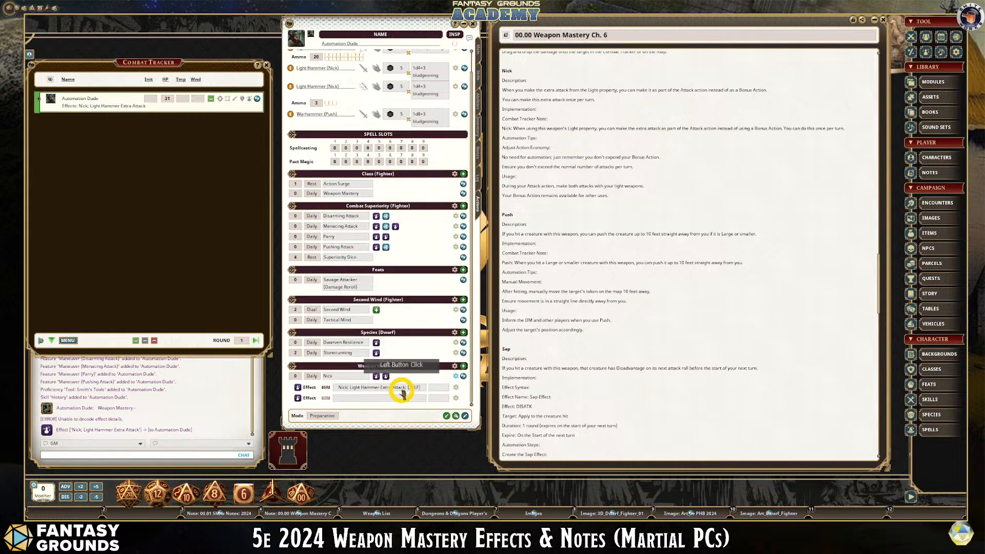
- Delete the Nick entry from the Weapon Masteries group
{"action": "left_click", "coordinate": [439, 400]}
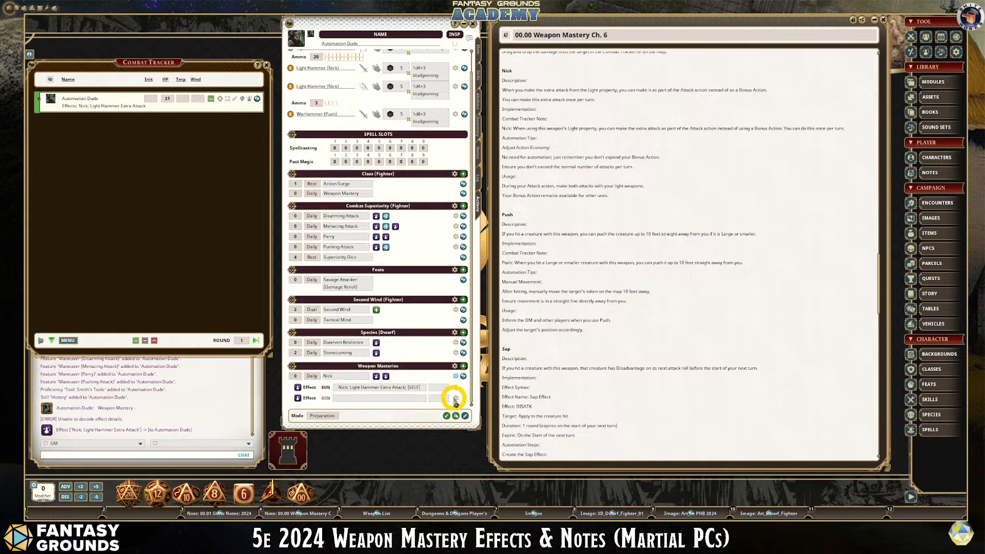
{"action": "right_click", "coordinate": [456, 398]}
{"action": "left_click", "coordinate": [371, 404]}
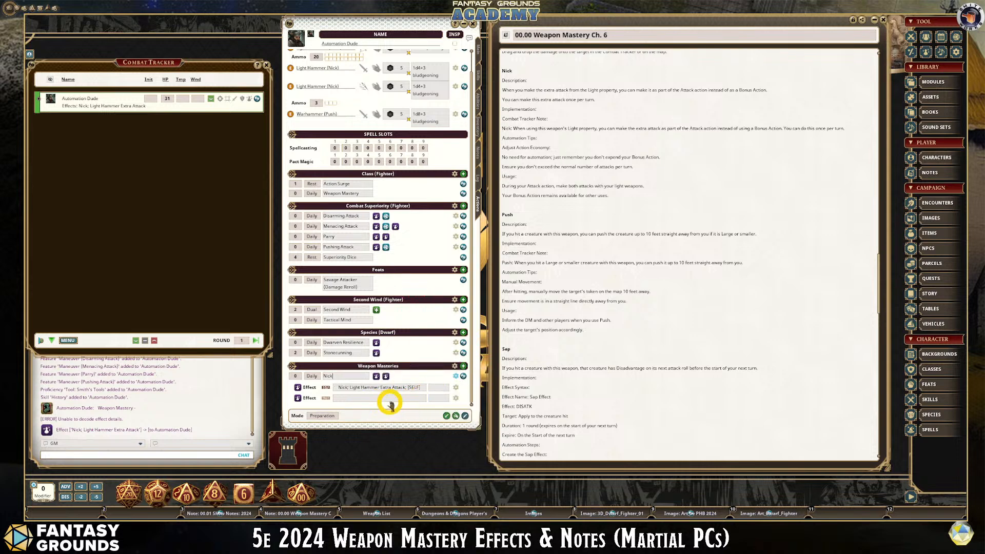
{"action": "right_click", "coordinate": [418, 396]}
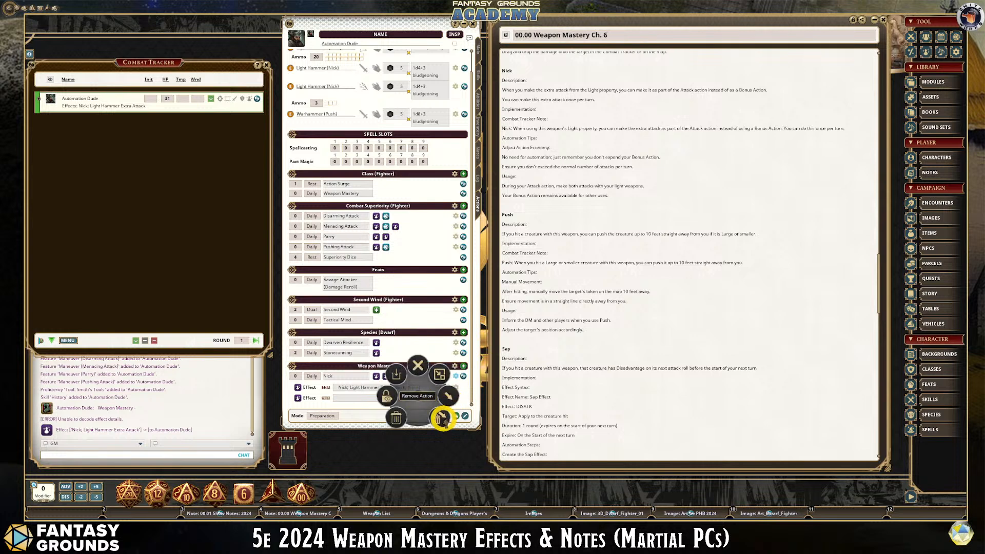
{"action": "left_click", "coordinate": [394, 419]}
{"action": "left_click", "coordinate": [365, 420]}
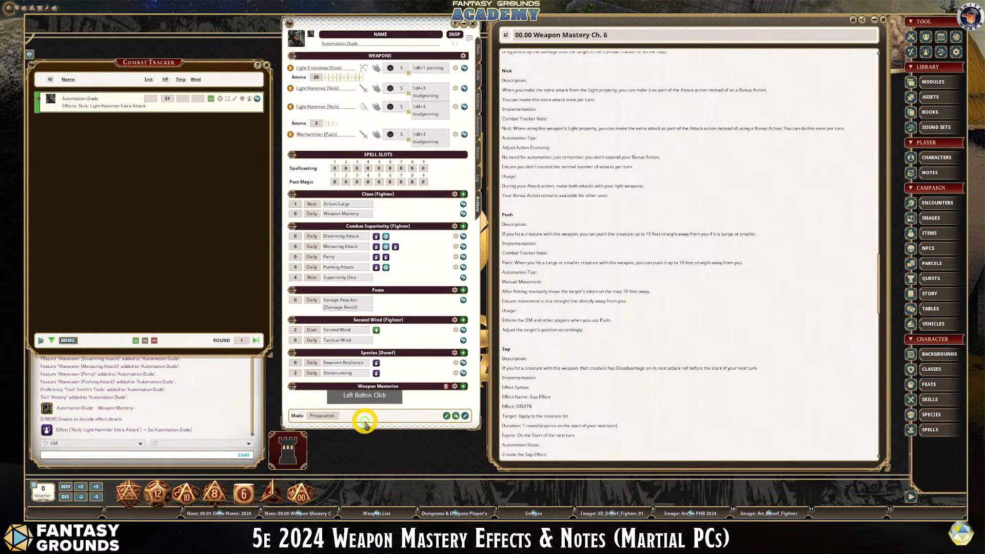
- Create a new Weapon Masteries entry named "Push" and add an effect action to it
{"action": "key", "text": "ctrl"}
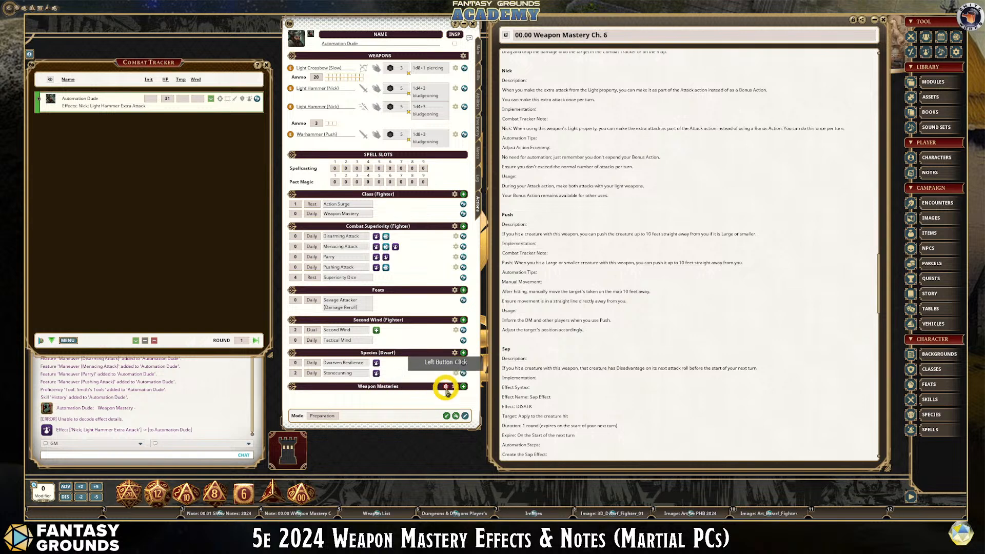
{"action": "left_click", "coordinate": [463, 386]}
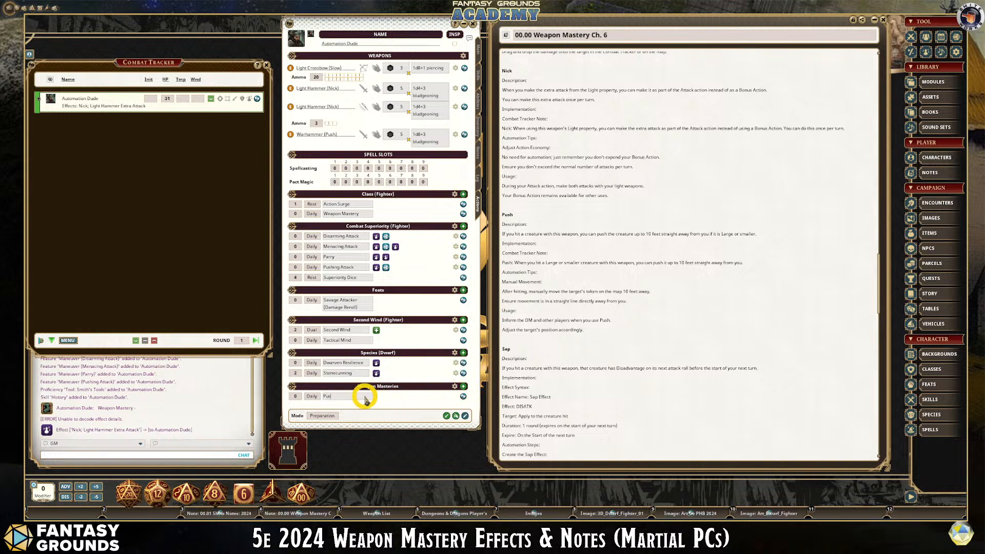
{"action": "left_click", "coordinate": [413, 396]}
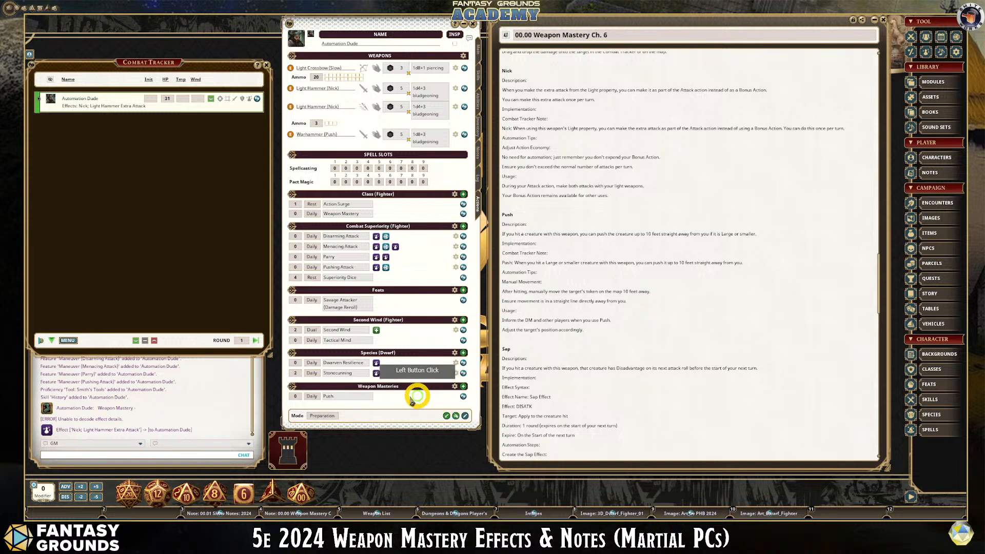
{"action": "right_click", "coordinate": [355, 399]}
{"action": "left_click", "coordinate": [390, 402]}
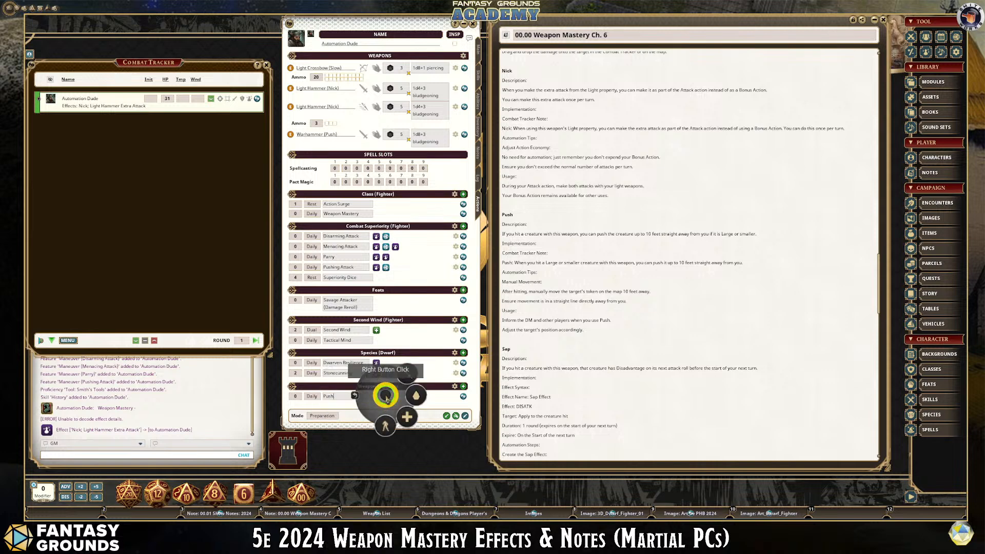
{"action": "left_click", "coordinate": [387, 417]}
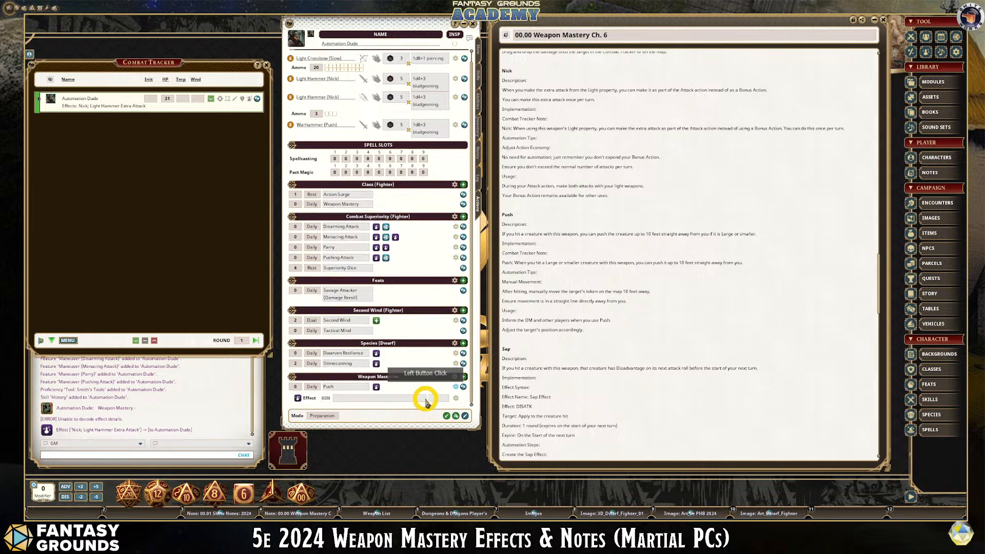
- Open the Push effect's details, enter "Push;" as its description, and set its targeting to Self
{"action": "left_click", "coordinate": [456, 399]}
{"action": "left_click", "coordinate": [460, 244]}
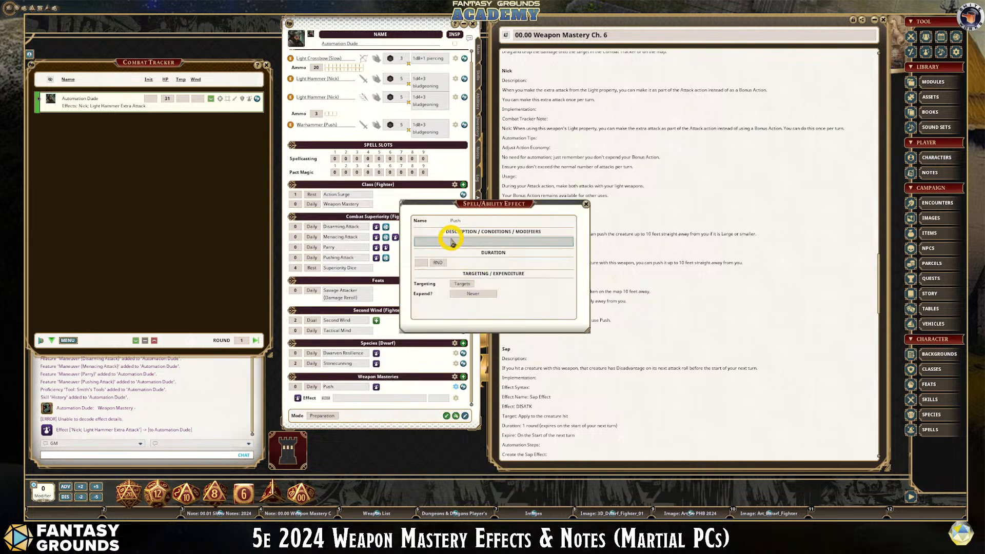
{"action": "type", "text": "Push;"}
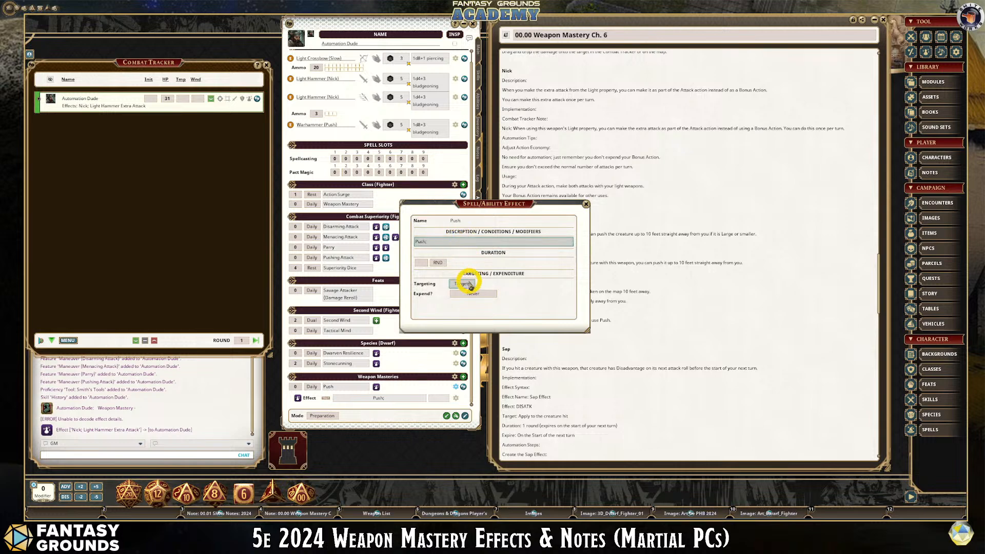
{"action": "left_click", "coordinate": [465, 284]}
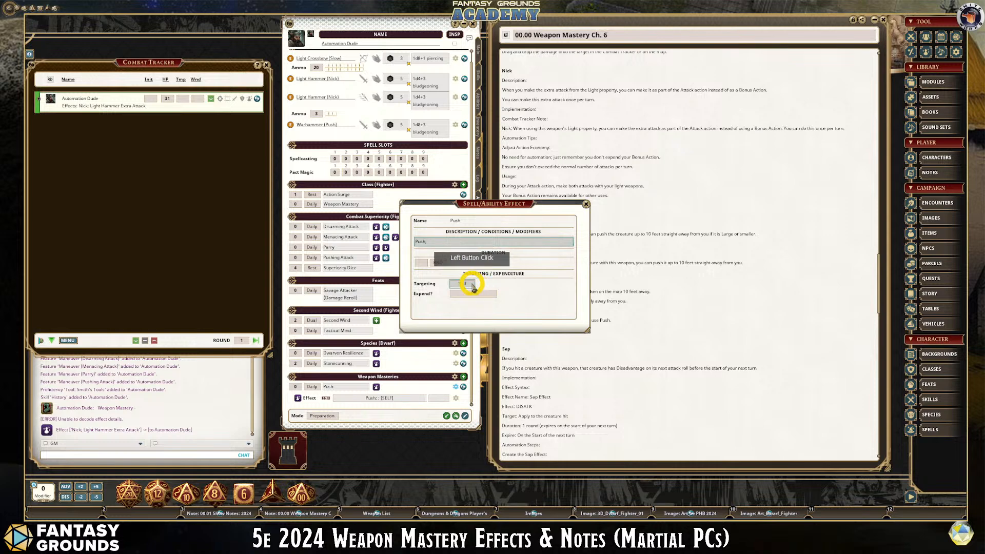
- Move the effect details window over the Weapon Mastery note and extend the description to "Push; Move Target 10 ft. away"
{"action": "left_click", "coordinate": [462, 262]}
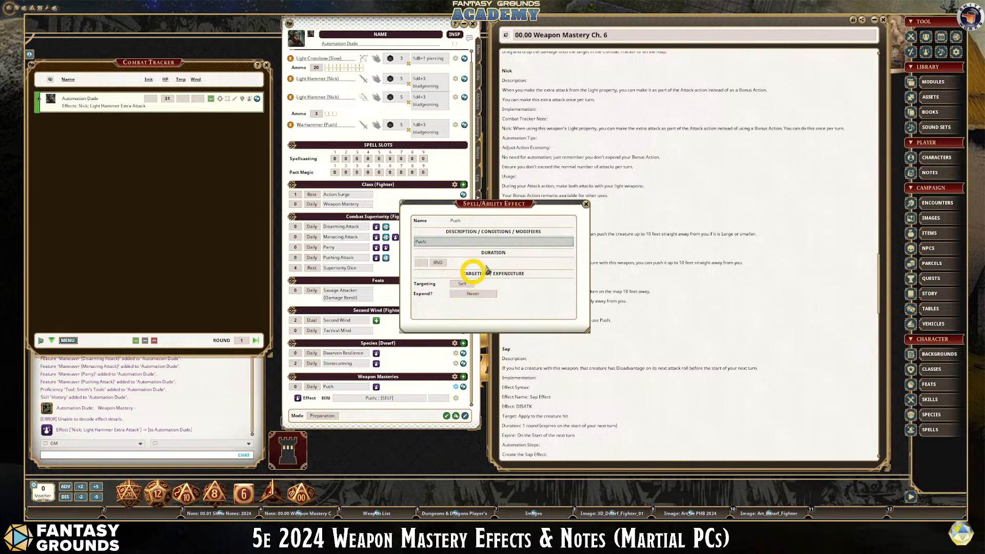
{"action": "left_click_drag", "start_coordinate": [451, 204], "coordinate": [685, 124]}
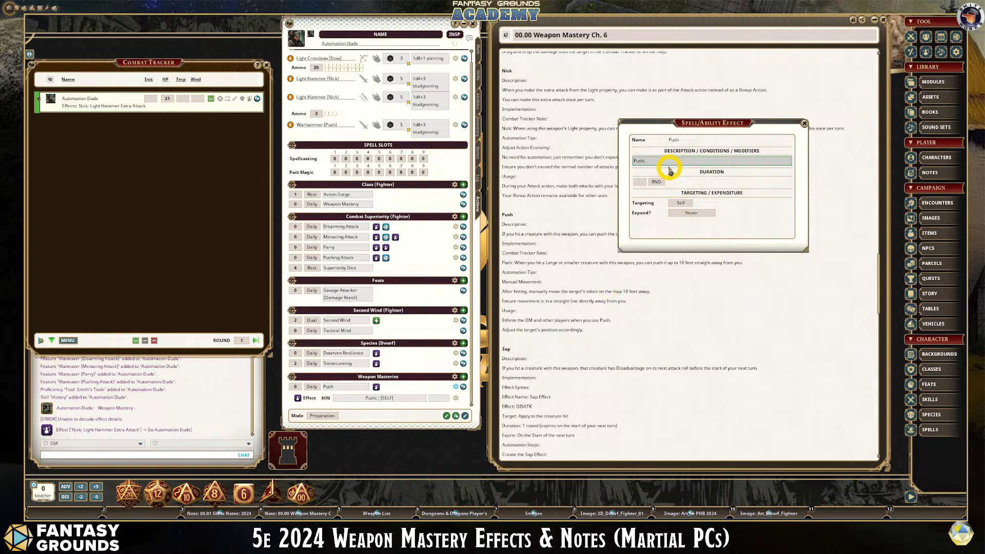
{"action": "type", "text": "Move Target 10 ft. away"}
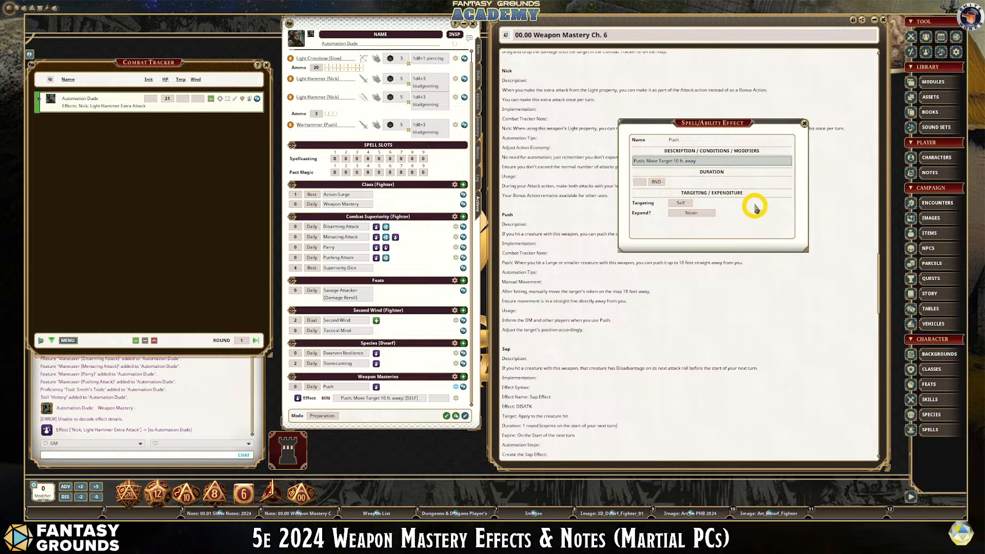
{"action": "left_click", "coordinate": [642, 182]}
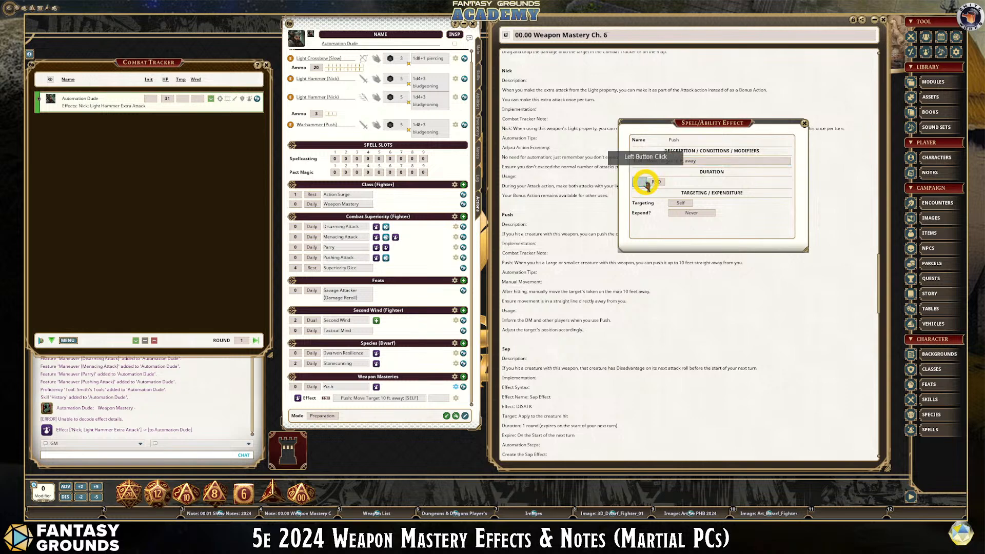
{"action": "type", "text": "1"}
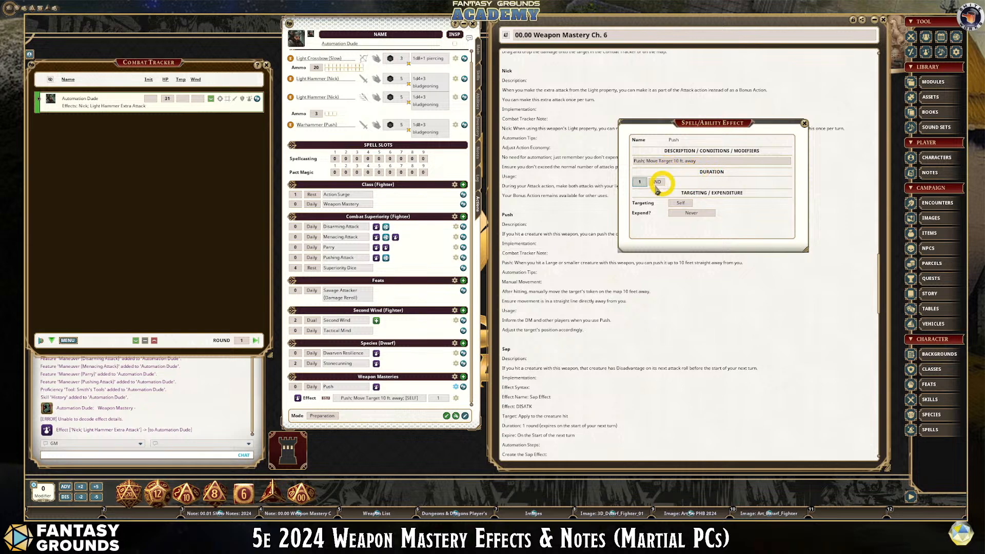
{"action": "left_click", "coordinate": [640, 183]}
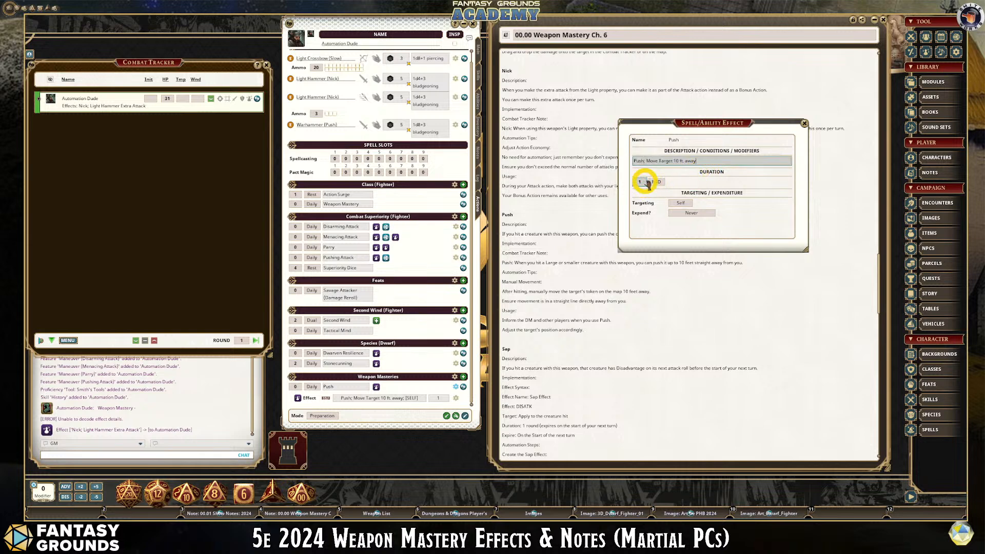
{"action": "left_click", "coordinate": [640, 183]}
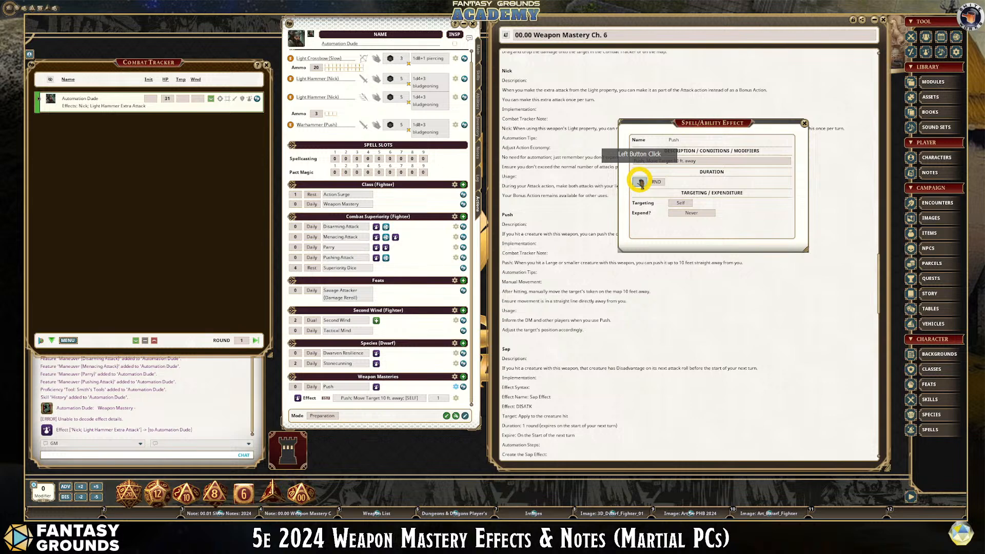
- Extend the Push effect description to "Push; Move Target 10 ft. away, Warhammer" and collapse the entry's details
{"action": "left_click", "coordinate": [688, 165]}
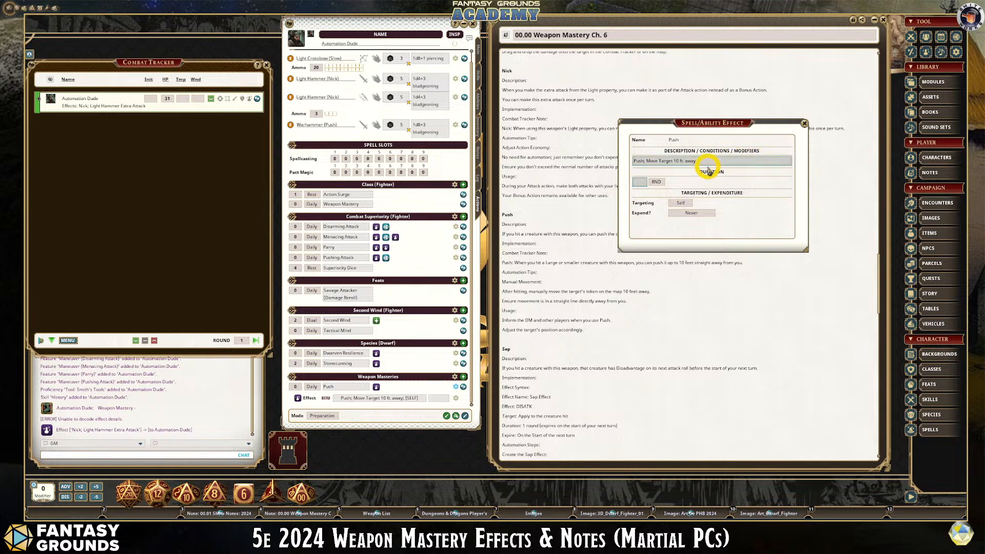
{"action": "left_click", "coordinate": [733, 162]}
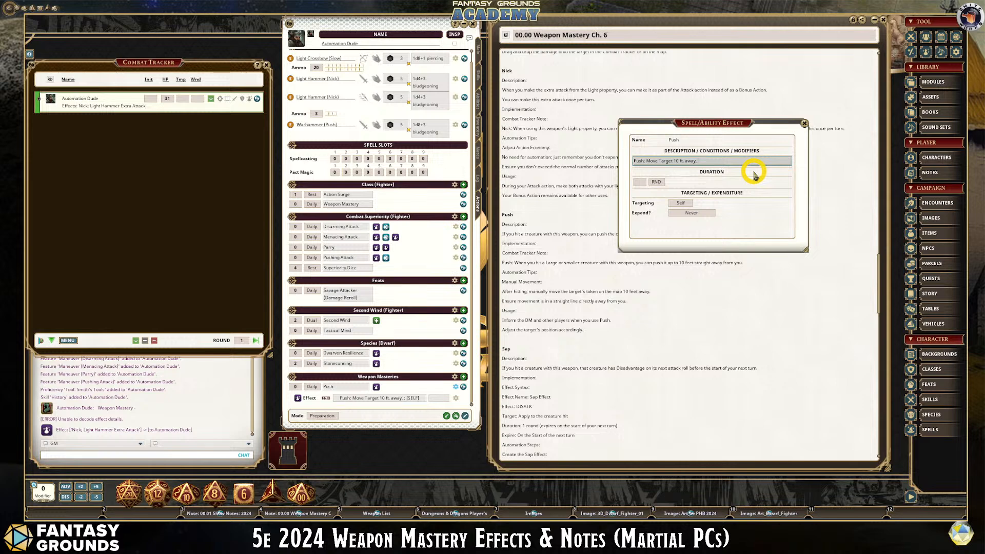
{"action": "type", "text": "; Warhammer"}
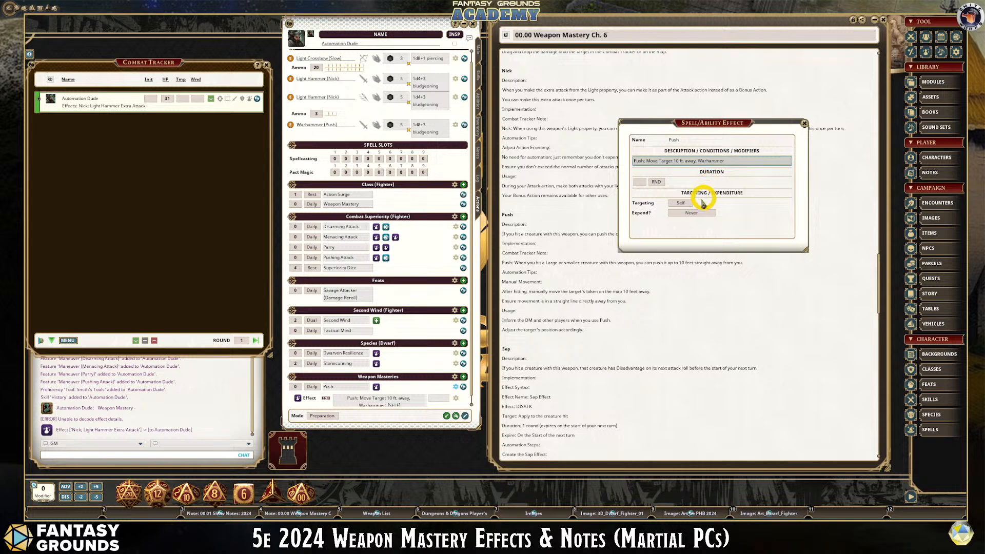
{"action": "left_click", "coordinate": [804, 123]}
{"action": "left_click", "coordinate": [464, 386]}
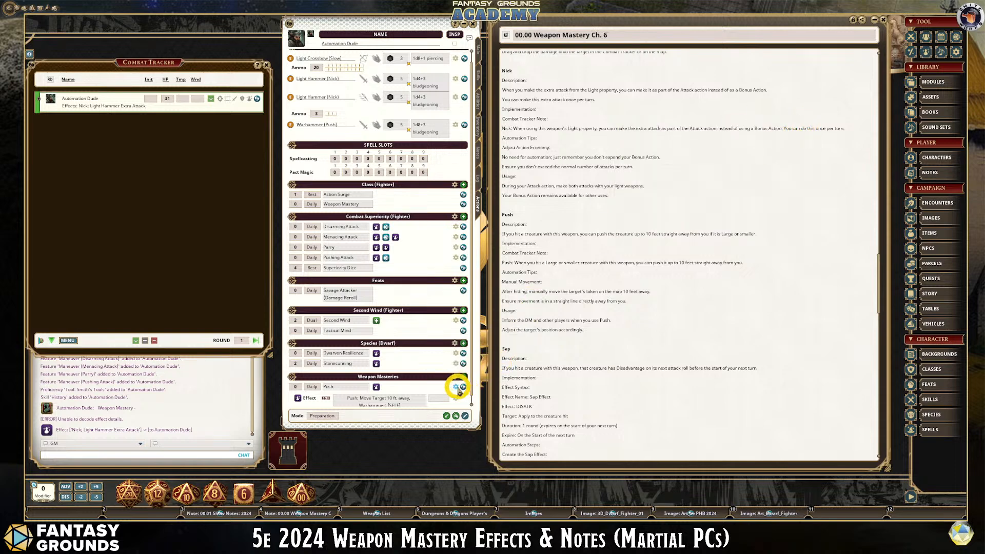
{"action": "left_click", "coordinate": [414, 403]}
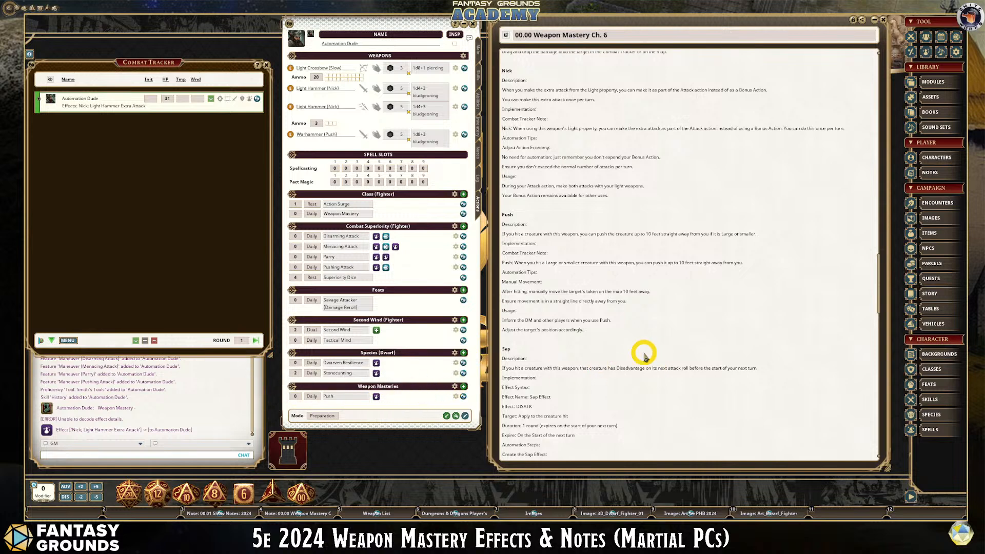
- Store a copy of the Push entry in the Weapon Mastery group of the campaign's Spells list and check its record
{"action": "left_click", "coordinate": [932, 431]}
{"action": "left_click_drag", "start_coordinate": [752, 131], "coordinate": [605, 47]}
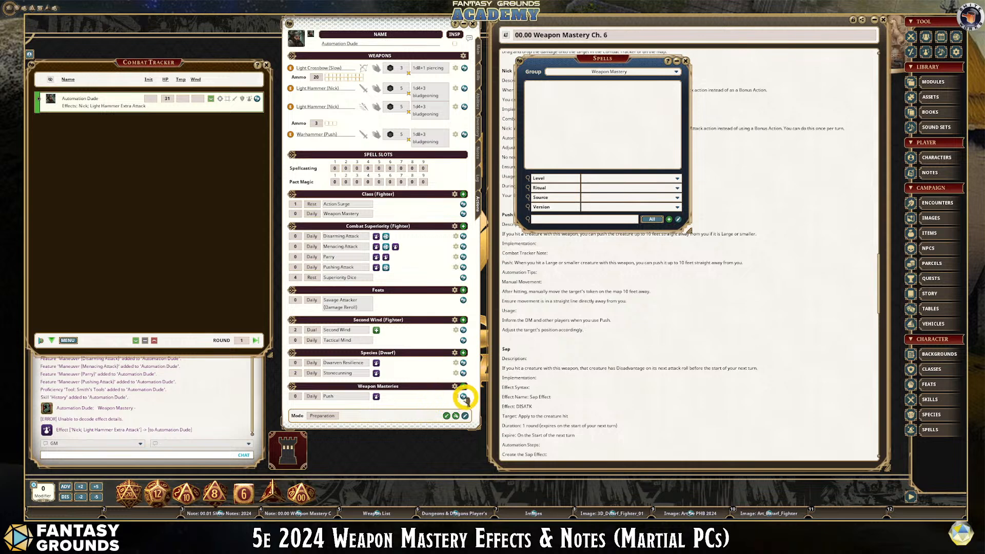
{"action": "left_click_drag", "start_coordinate": [521, 145], "coordinate": [543, 94]}
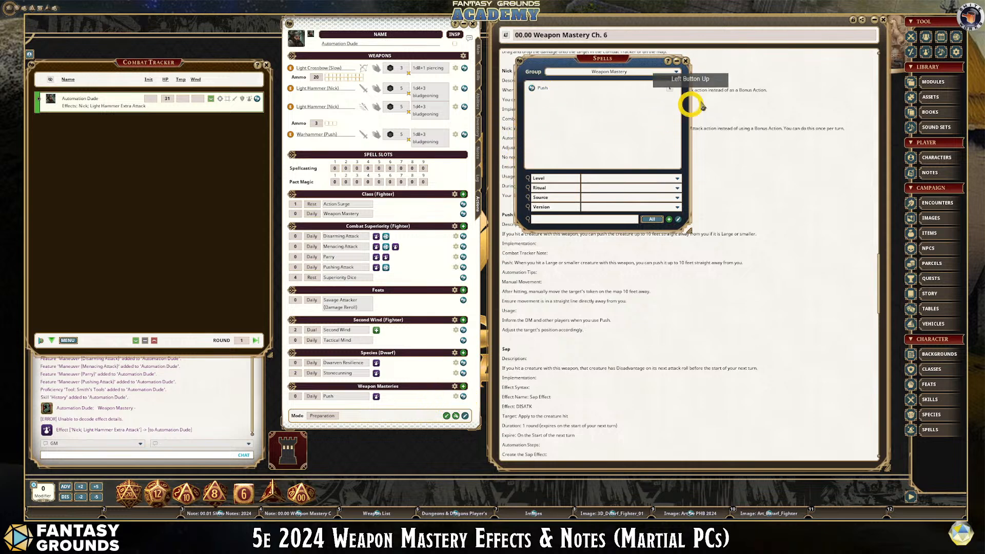
{"action": "left_click", "coordinate": [670, 88]}
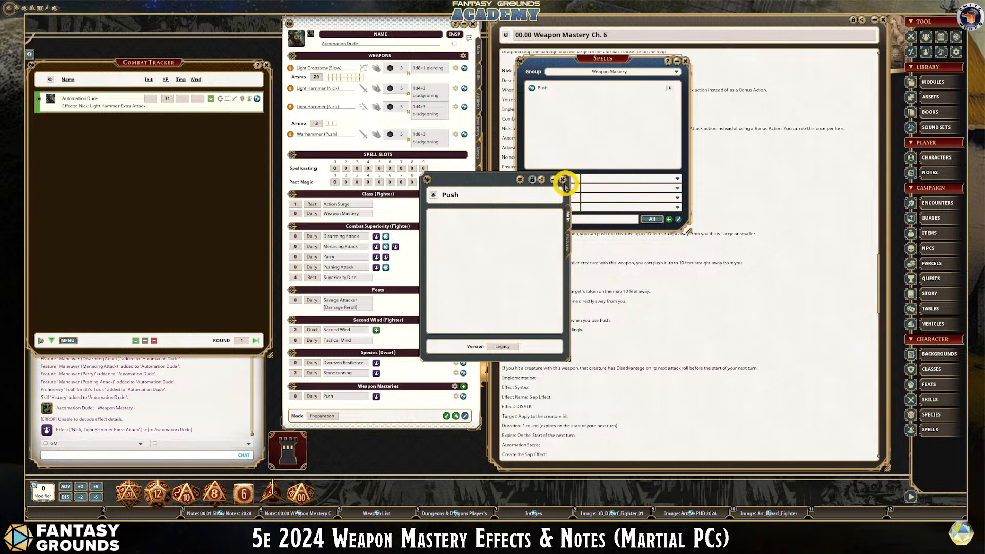
{"action": "left_click", "coordinate": [563, 179]}
{"action": "left_click", "coordinate": [535, 106]}
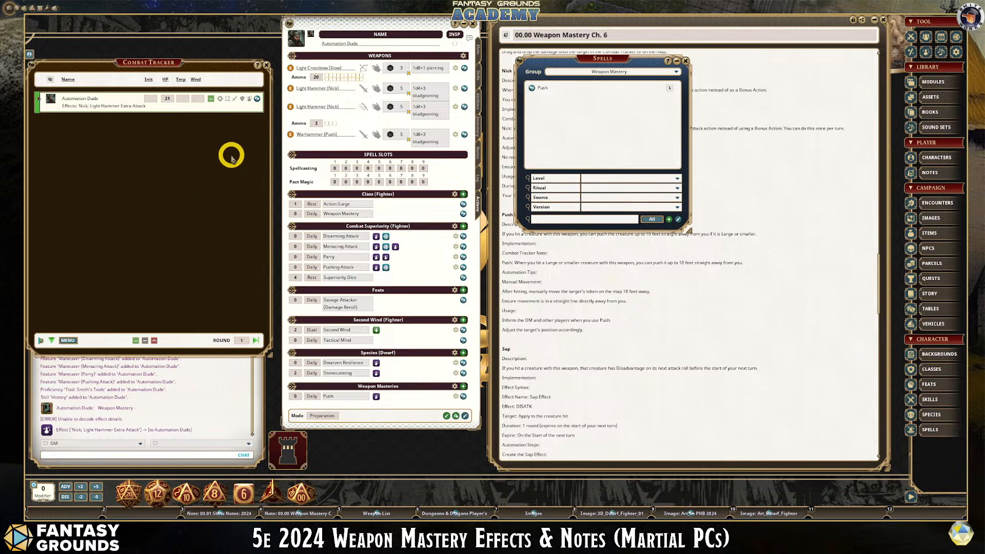
- Apply the Push effect to Automation Dude in the Combat Tracker and move the Spells list away from the character sheet
{"action": "left_click", "coordinate": [376, 399]}
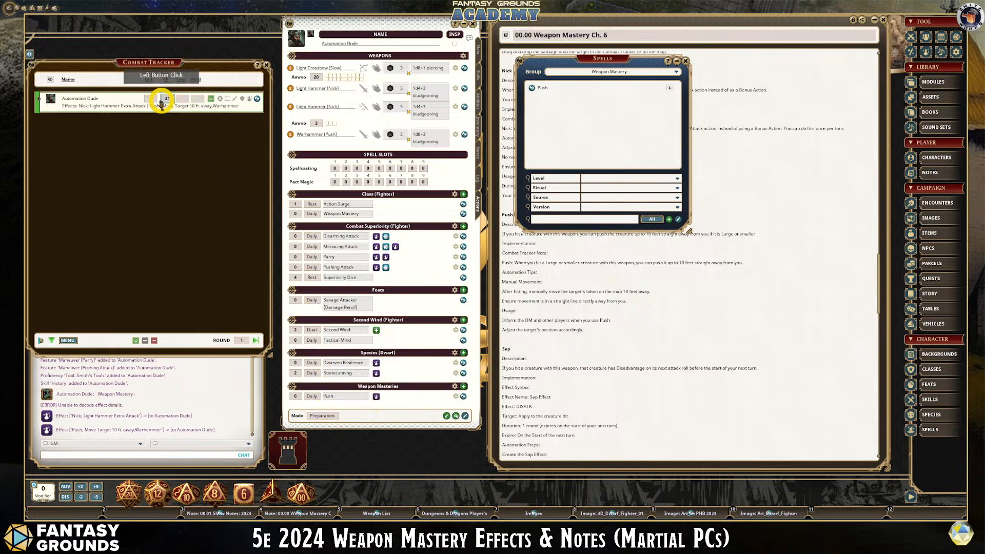
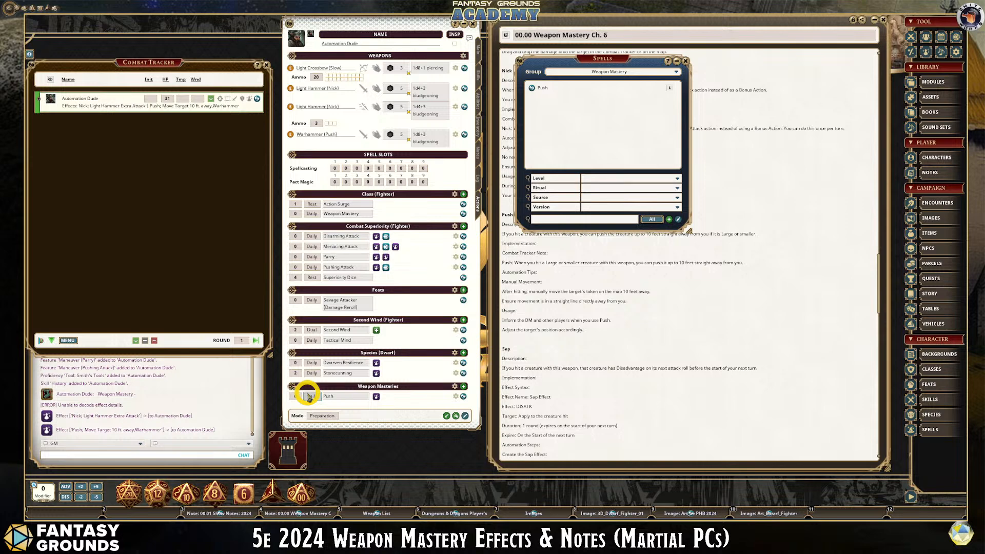
{"action": "left_click_drag", "start_coordinate": [596, 64], "coordinate": [698, 75]}
{"action": "scroll", "coordinate": [584, 328], "scroll_direction": "up", "scroll_amount": 1}
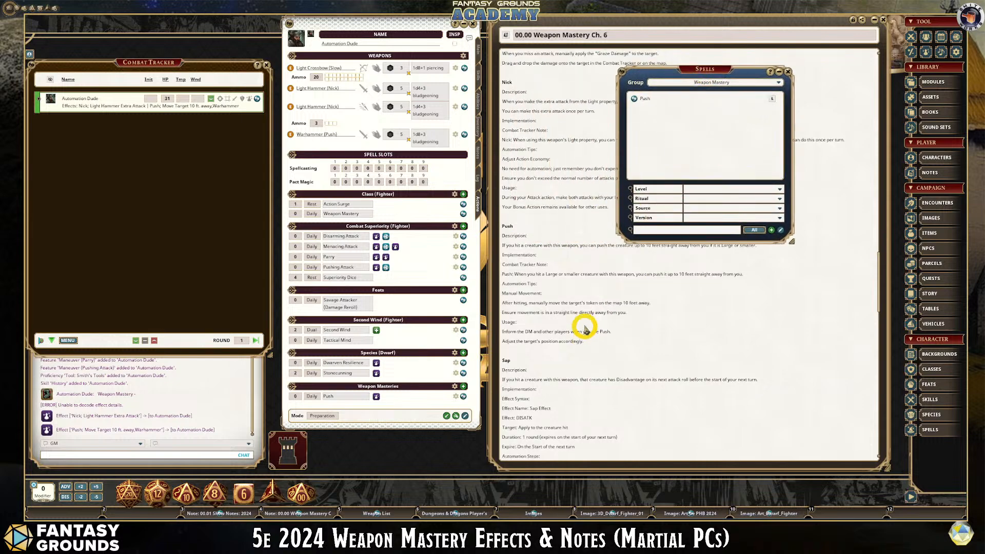
{"action": "scroll", "coordinate": [584, 328], "scroll_direction": "up", "scroll_amount": 5}
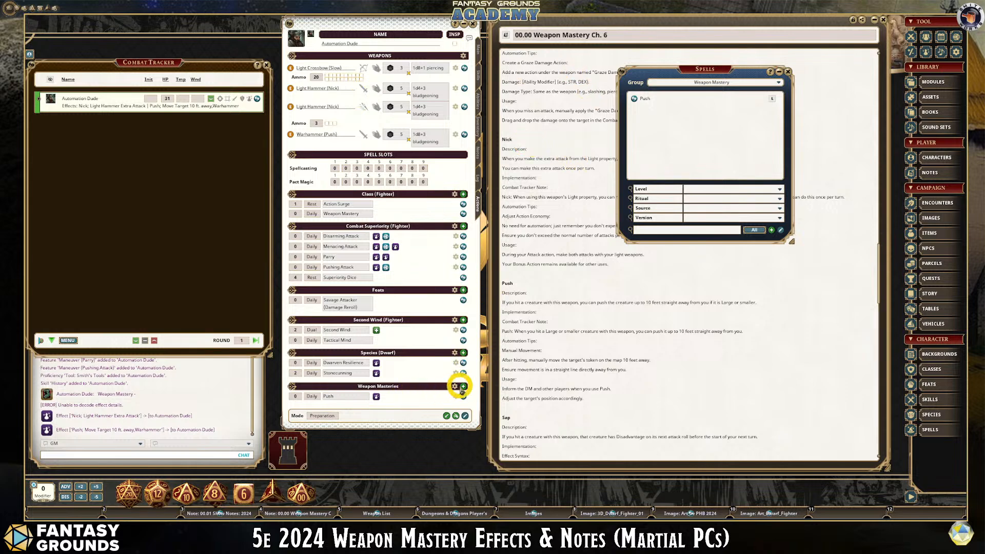
- Create a new Weapon Masteries entry named "Nick" and add an effect action to it
{"action": "left_click", "coordinate": [462, 386]}
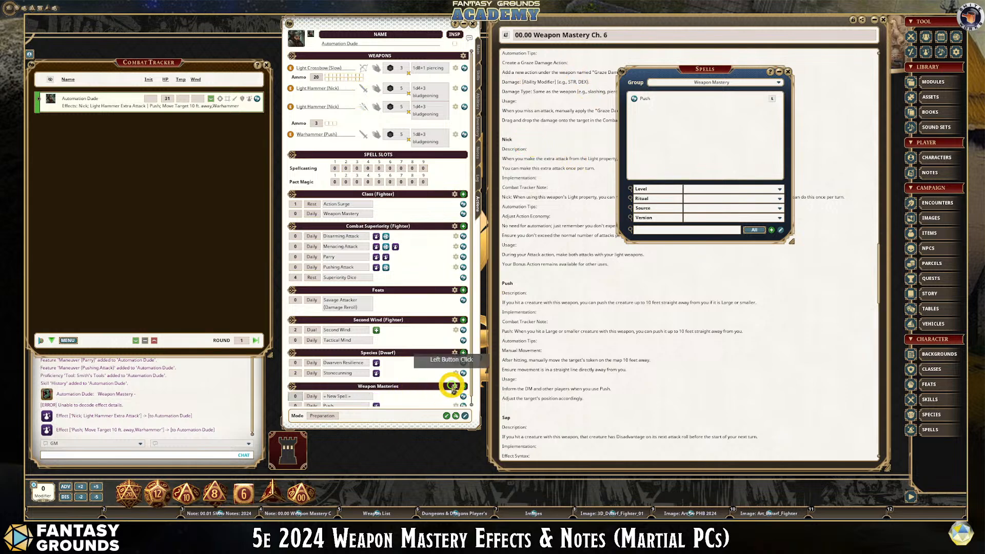
{"action": "left_click", "coordinate": [364, 390]}
{"action": "type", "text": "Nick"}
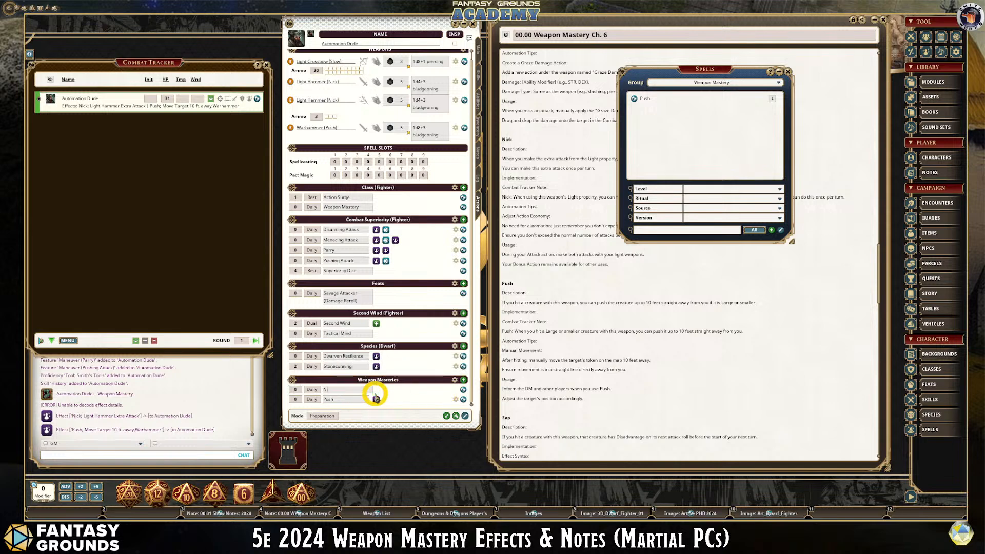
{"action": "right_click", "coordinate": [348, 389]}
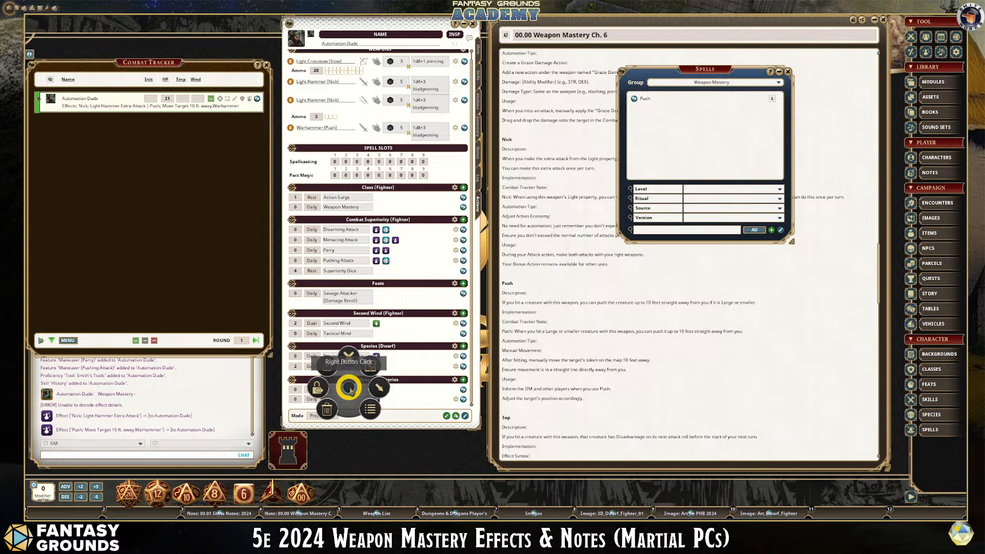
{"action": "left_click", "coordinate": [378, 388]}
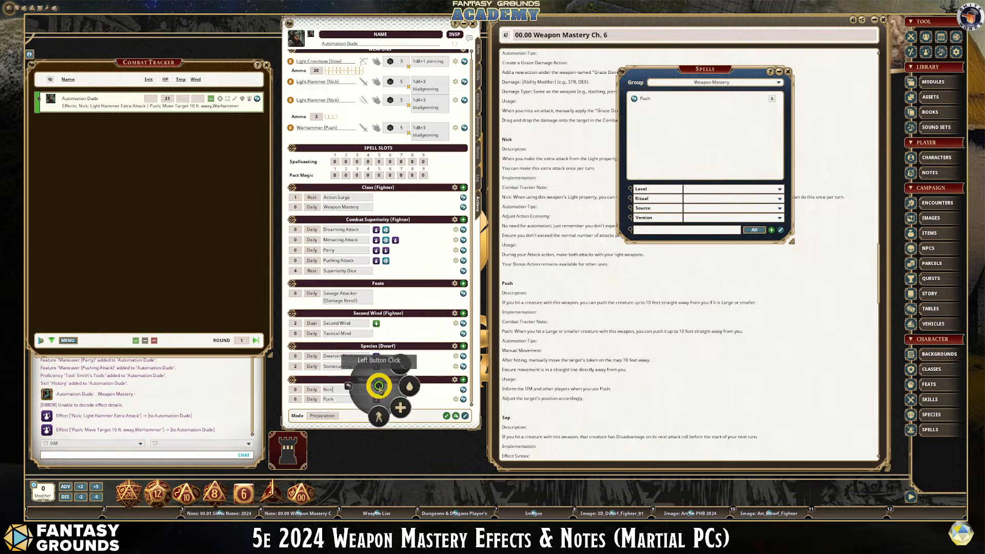
{"action": "left_click", "coordinate": [379, 418]}
{"action": "scroll", "coordinate": [407, 373], "scroll_direction": "down", "scroll_amount": 1}
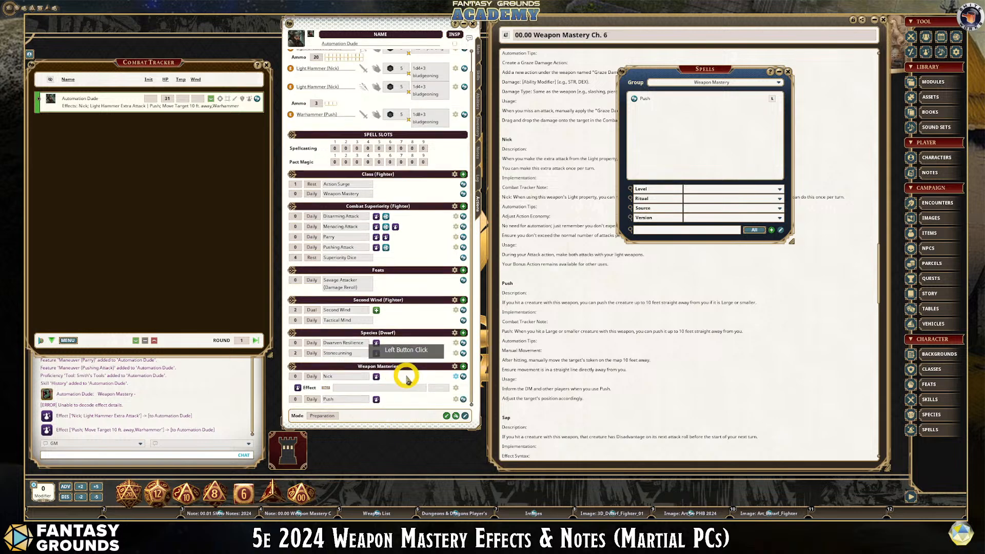
- Set the Nick effect's description to "Nick; One Extra Attack L. Hammer" and its targeting to Self
{"action": "left_click", "coordinate": [457, 389]}
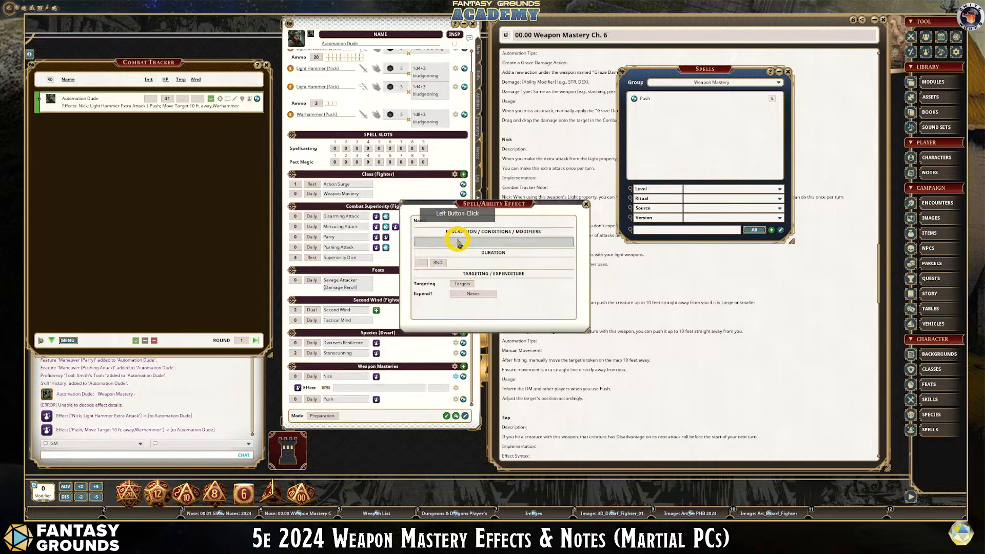
{"action": "left_click", "coordinate": [440, 243]}
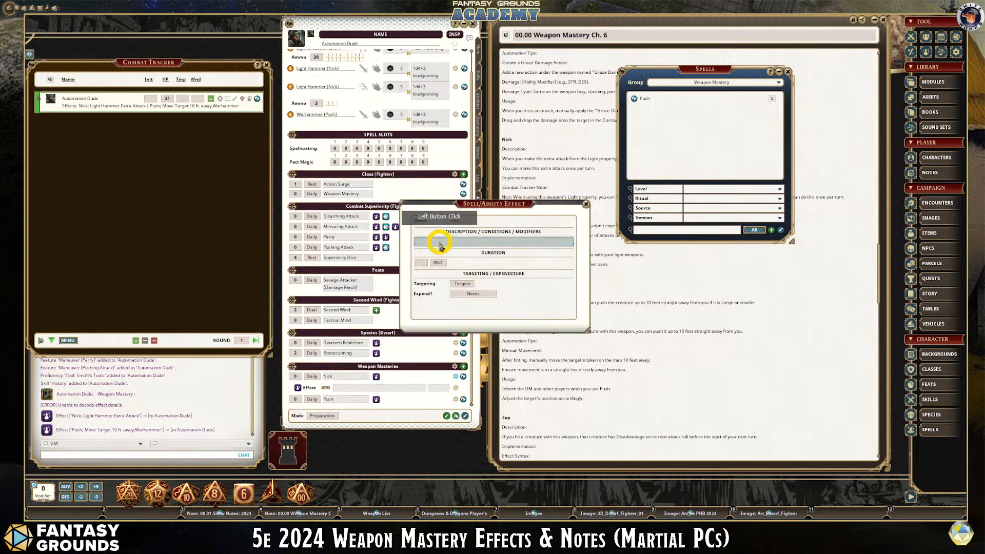
{"action": "type", "text": "Nick;"}
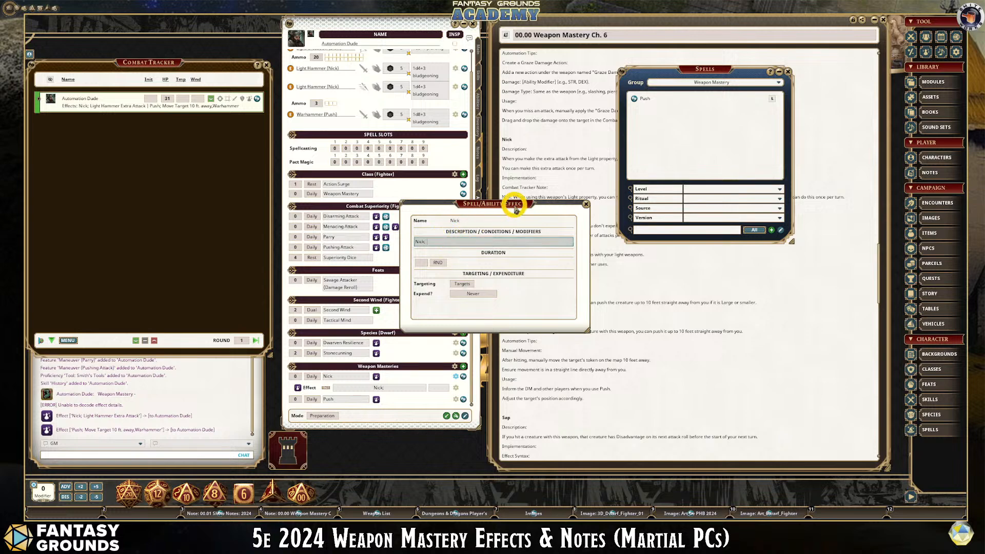
{"action": "left_click_drag", "start_coordinate": [515, 202], "coordinate": [459, 171]}
{"action": "type", "text": "O"}
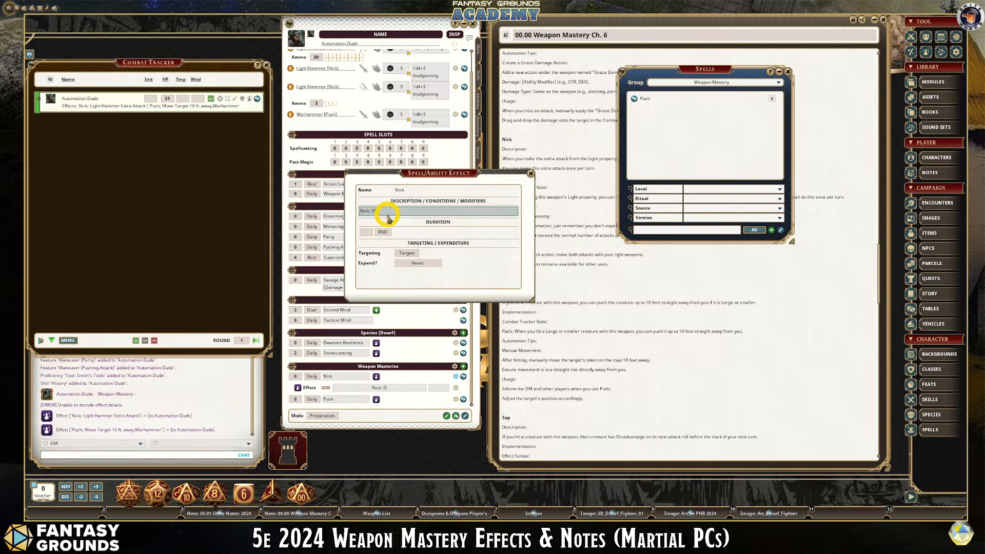
{"action": "type", "text": "ne E"}
{"action": "key", "text": "shift"}
{"action": "type", "text": "xtra Attack"}
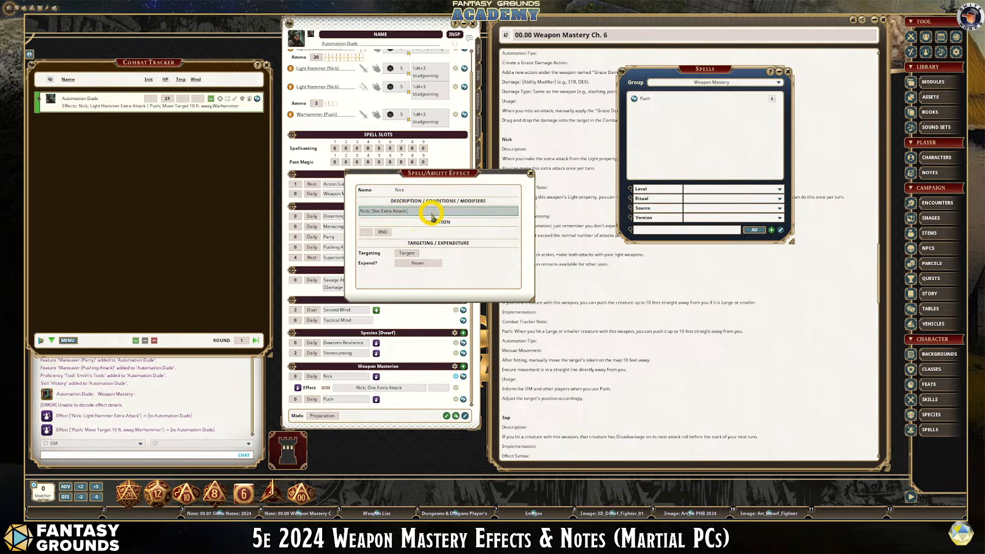
{"action": "type", "text": "L. Hammer"}
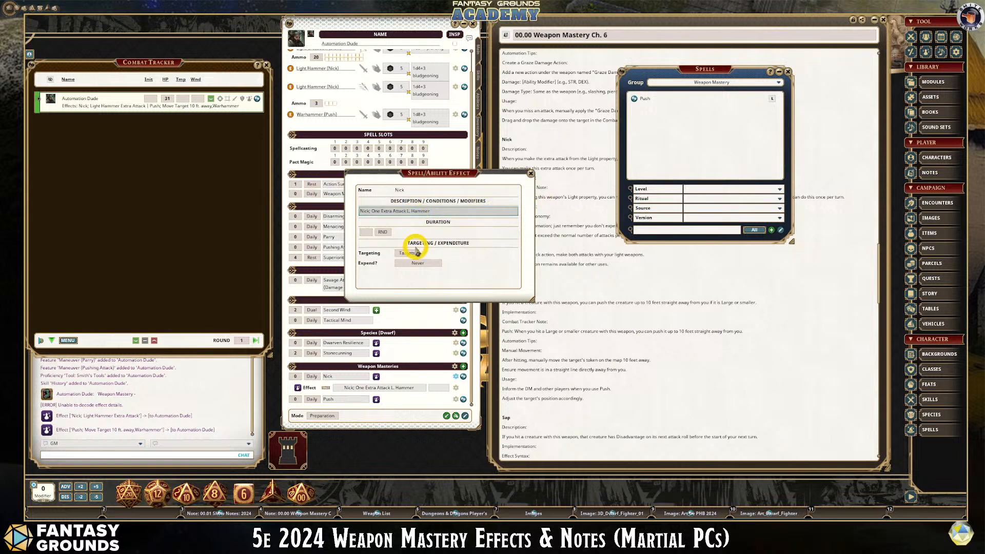
{"action": "left_click", "coordinate": [415, 254]}
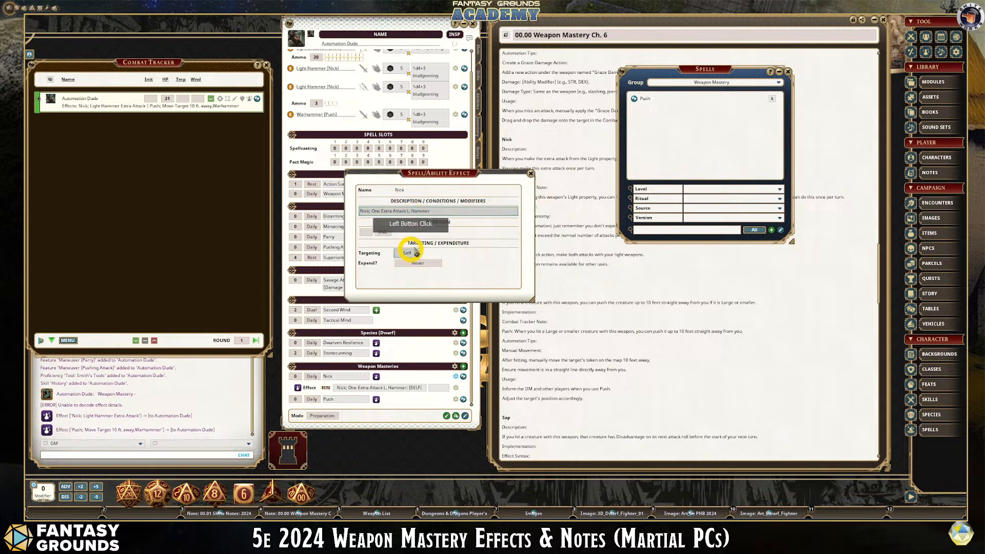
{"action": "left_click", "coordinate": [531, 174]}
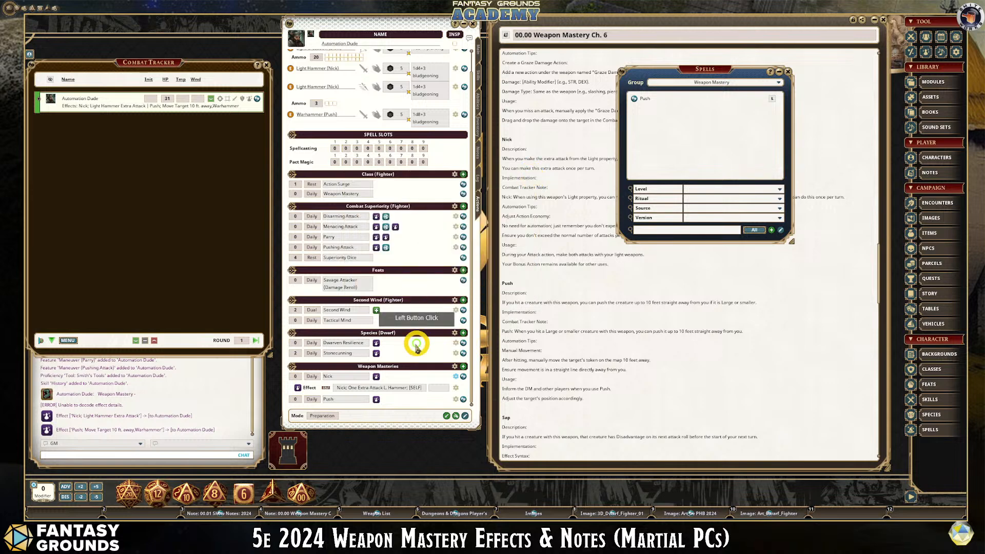
- Review the Push effect's details and collapse both the Nick and Push entries
{"action": "left_click", "coordinate": [456, 400]}
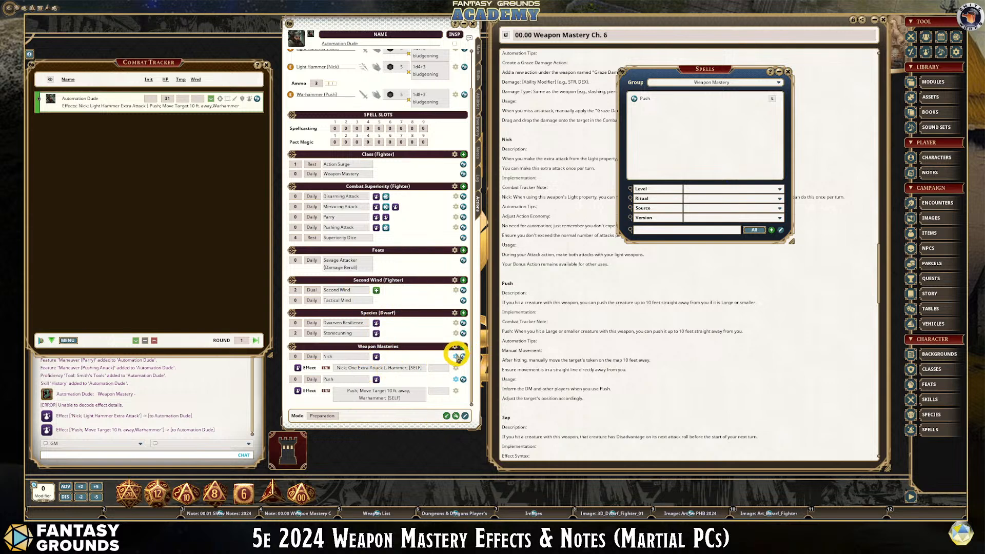
{"action": "left_click", "coordinate": [457, 358]}
{"action": "left_click", "coordinate": [456, 380]}
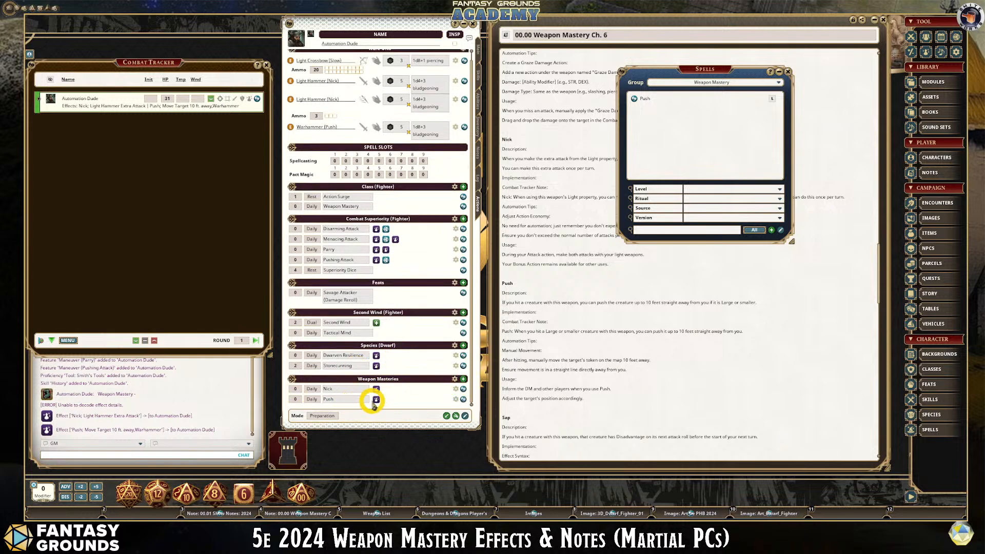
- Move the Spells list closer to the Weapon Masteries group on the character sheet
{"action": "left_click_drag", "start_coordinate": [646, 100], "coordinate": [463, 397]}
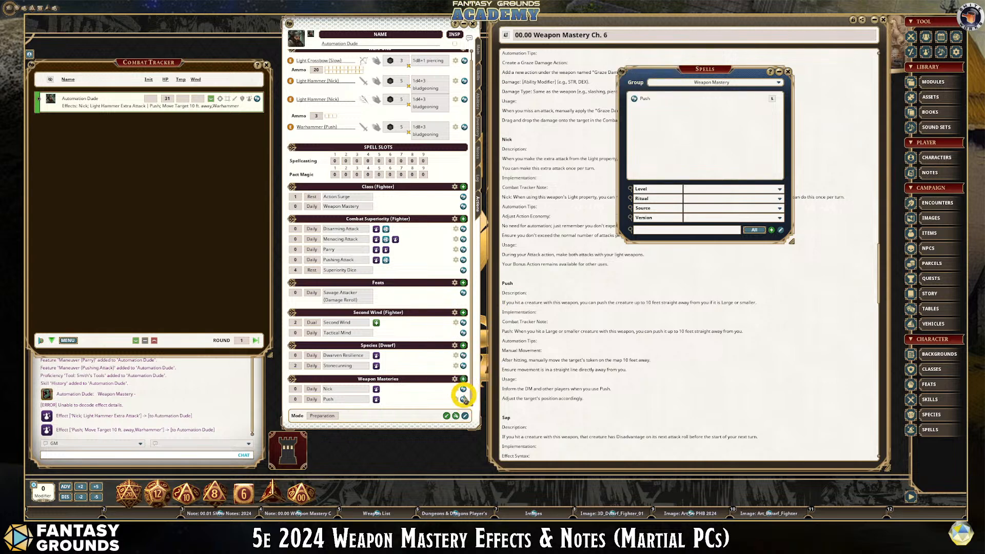
{"action": "left_click", "coordinate": [649, 136]}
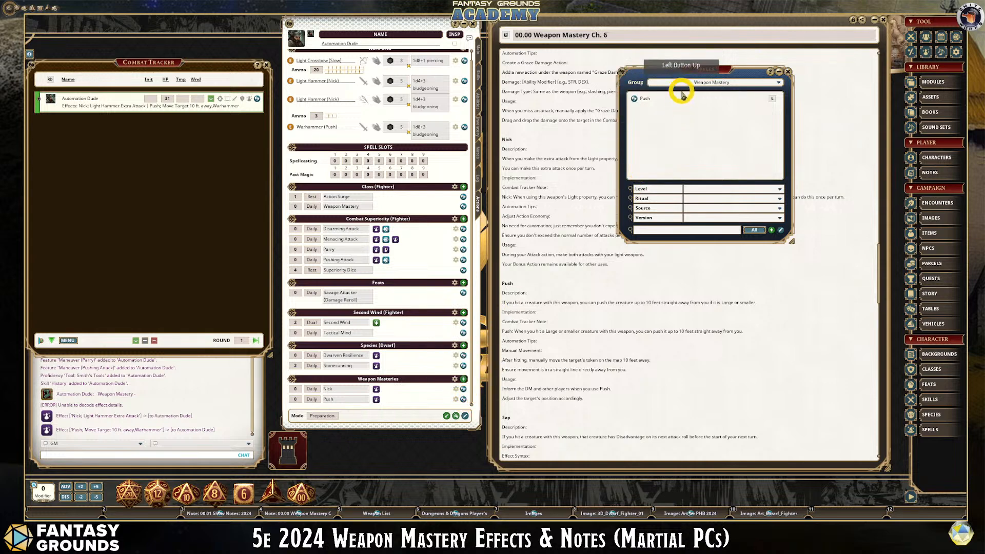
{"action": "left_click_drag", "start_coordinate": [681, 90], "coordinate": [629, 95]}
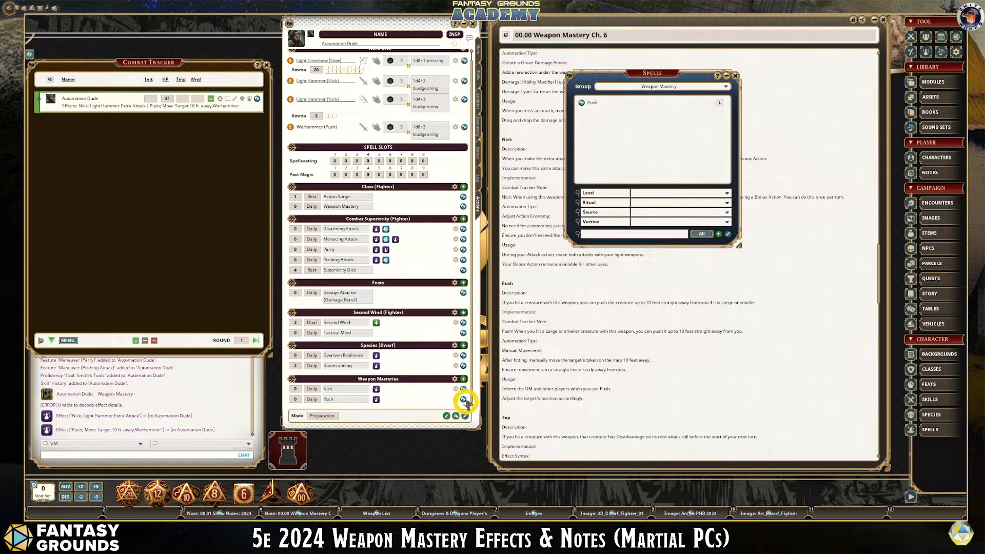
- Store the Nick entry in the Spells list's Weapon Mastery group and find the Slow section in the mastery notes
{"action": "left_click_drag", "start_coordinate": [463, 389], "coordinate": [596, 136]}
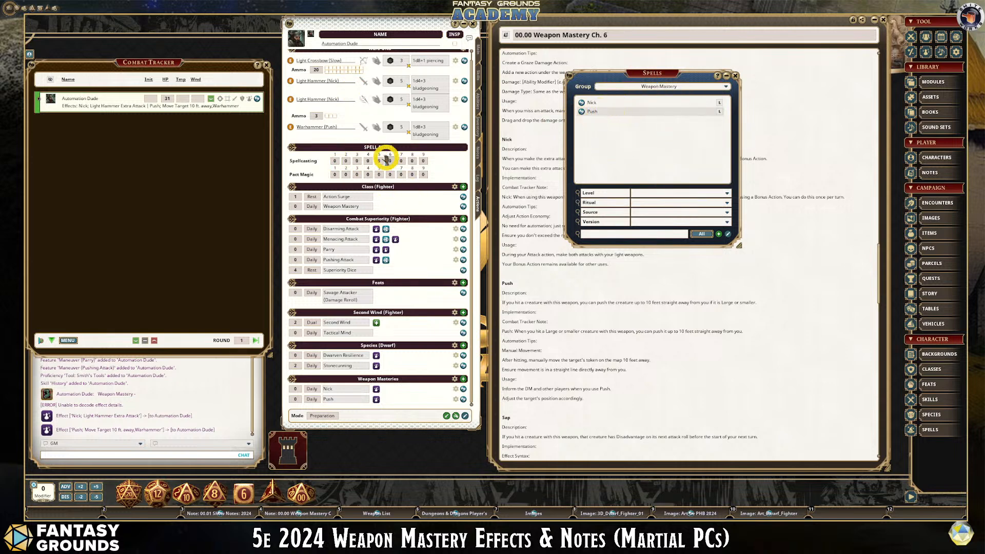
{"action": "scroll", "coordinate": [515, 189], "scroll_direction": "down", "scroll_amount": 1}
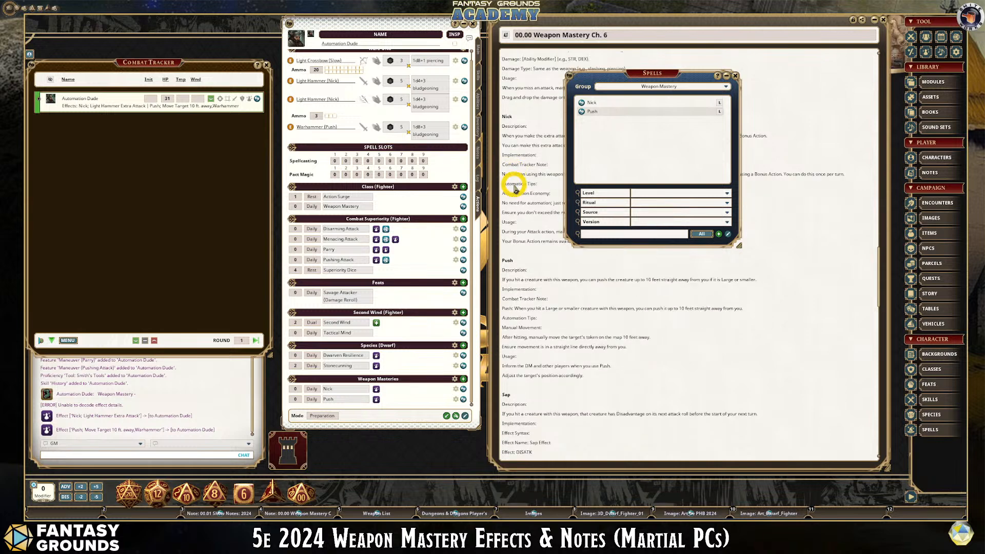
{"action": "scroll", "coordinate": [546, 272], "scroll_direction": "down", "scroll_amount": 3}
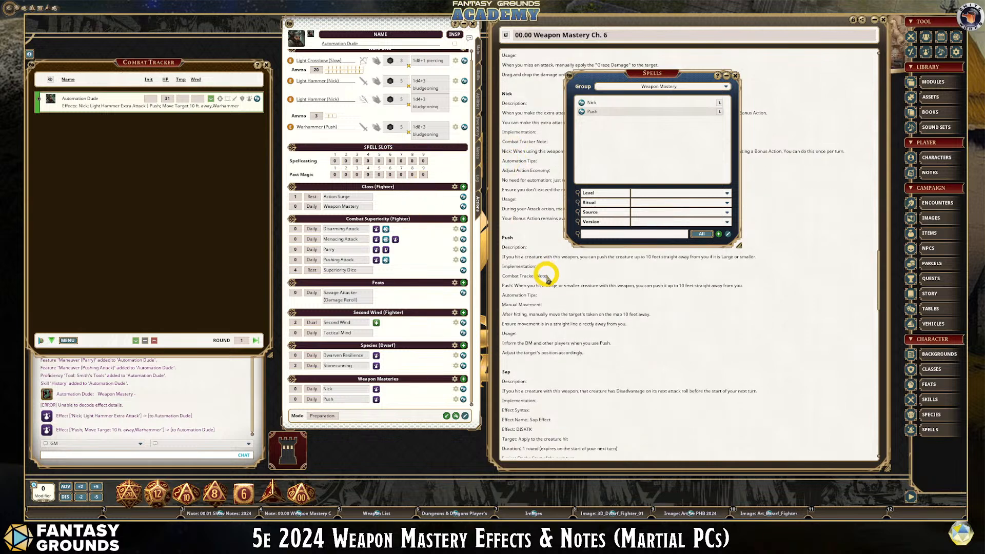
{"action": "scroll", "coordinate": [548, 301], "scroll_direction": "down", "scroll_amount": 8}
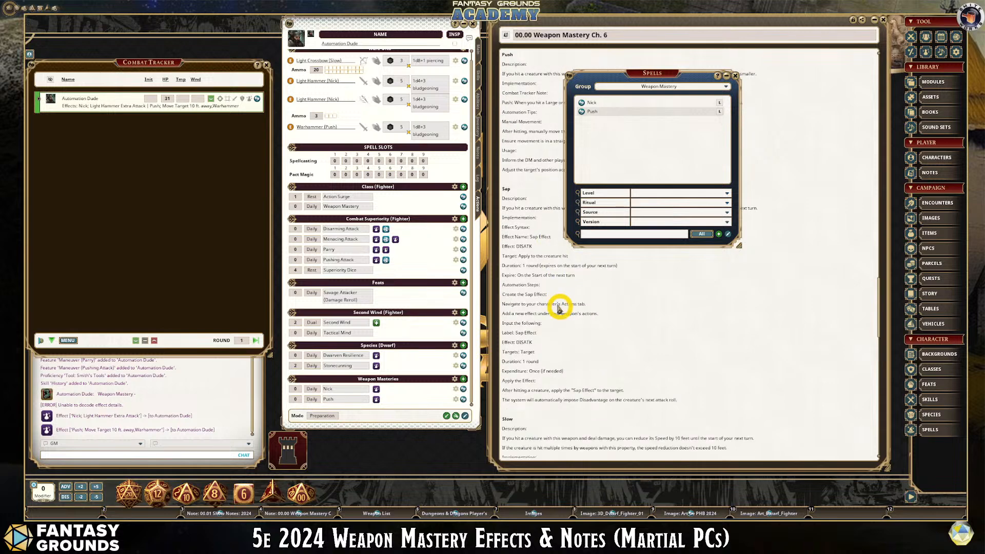
{"action": "scroll", "coordinate": [557, 316], "scroll_direction": "down", "scroll_amount": 3}
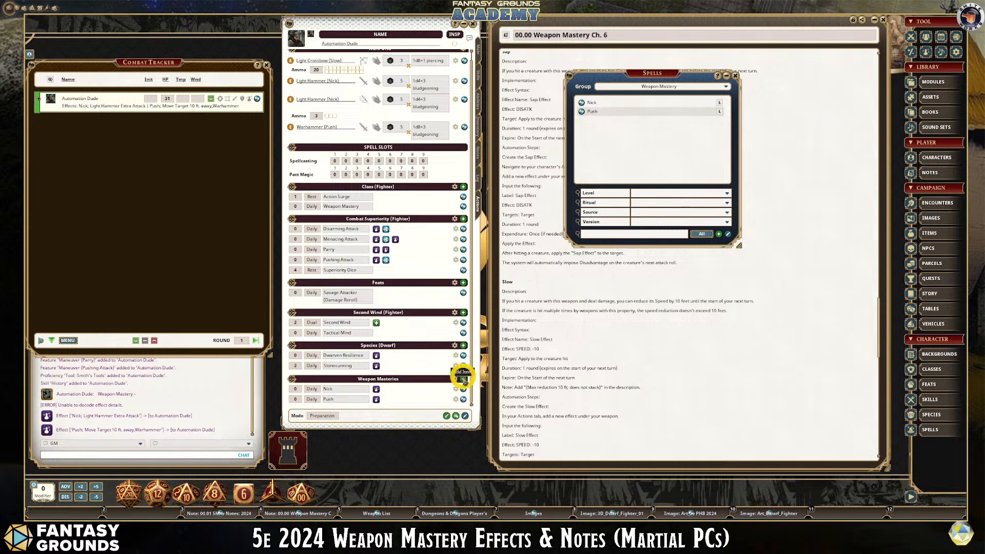
- Create a new Weapon Masteries entry named "Slow" and add an effect action to it
{"action": "left_click", "coordinate": [463, 380]}
{"action": "left_click", "coordinate": [341, 379]}
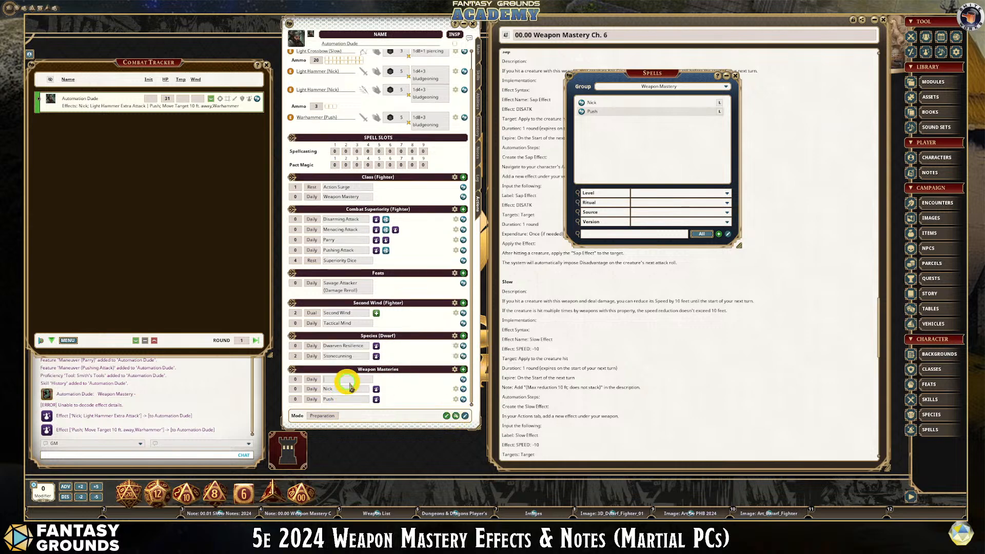
{"action": "left_click", "coordinate": [358, 389]}
{"action": "type", "text": "Slow"}
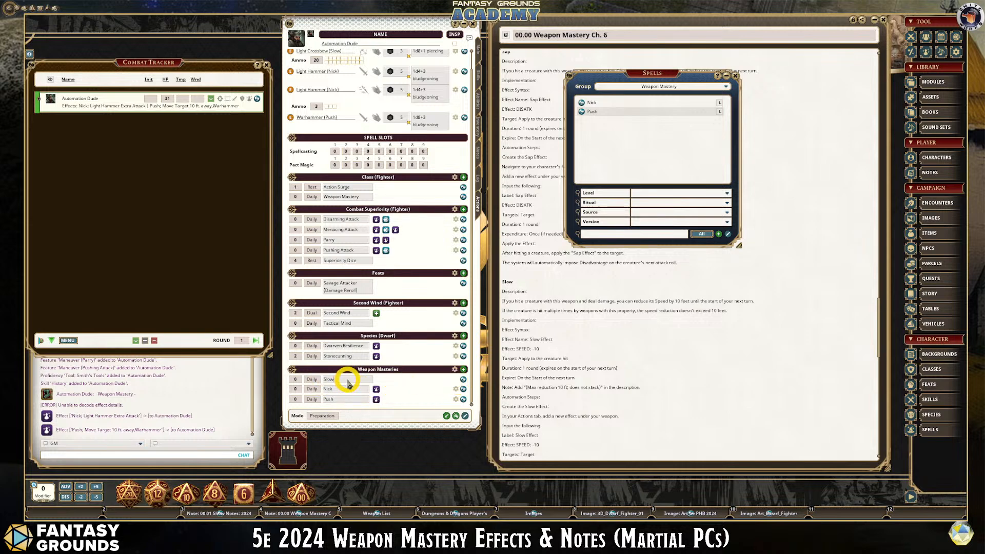
{"action": "right_click", "coordinate": [347, 382]}
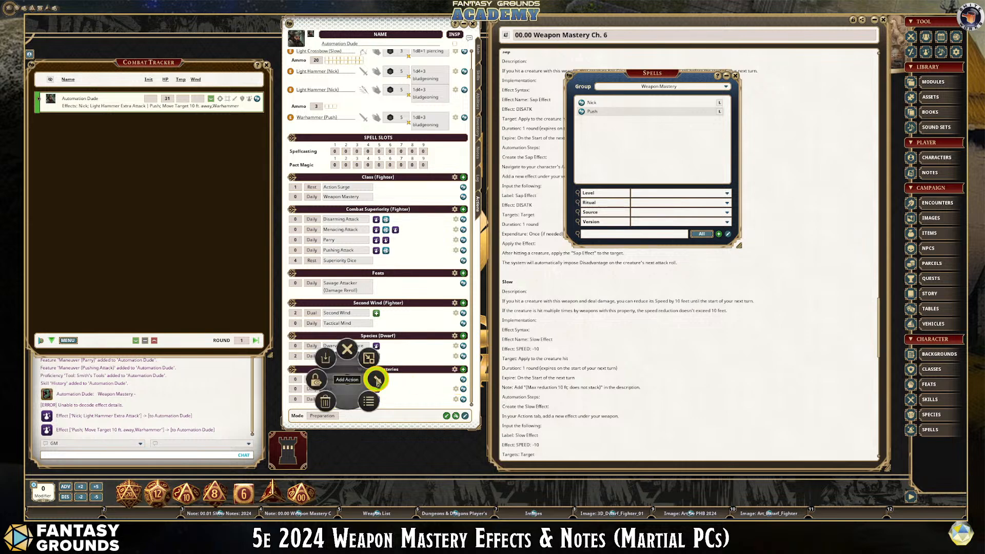
{"action": "left_click", "coordinate": [384, 402]}
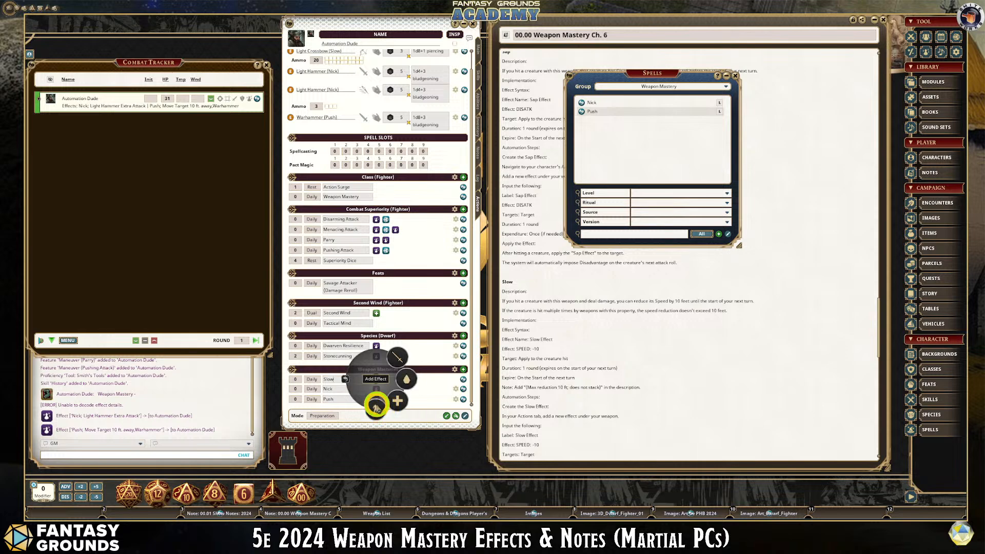
{"action": "left_click", "coordinate": [376, 405]}
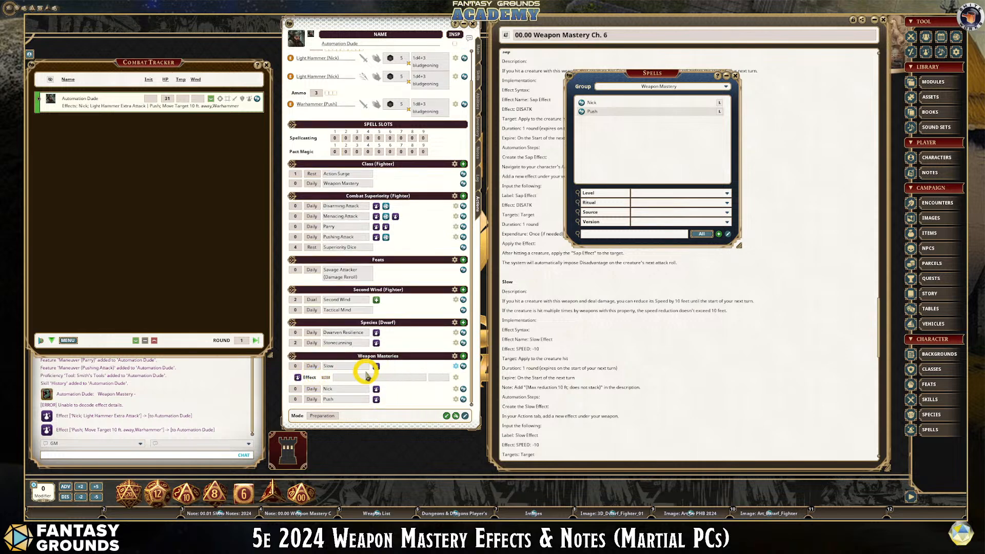
- Open the Slow effect's details and set its description to "Slow; -10 Speed Upon Damage"
{"action": "left_click", "coordinate": [455, 379]}
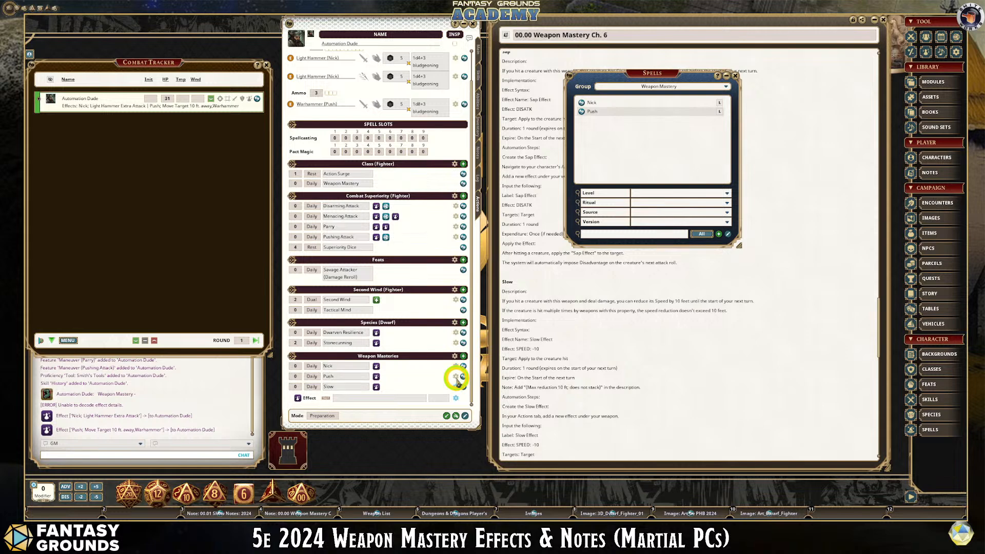
{"action": "left_click_drag", "start_coordinate": [474, 202], "coordinate": [599, 237]}
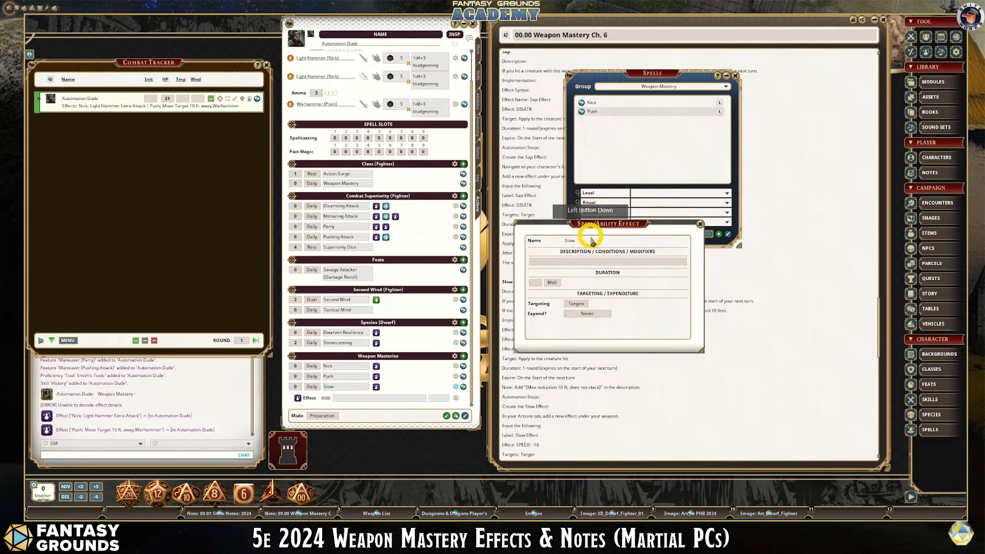
{"action": "left_click", "coordinate": [575, 263]}
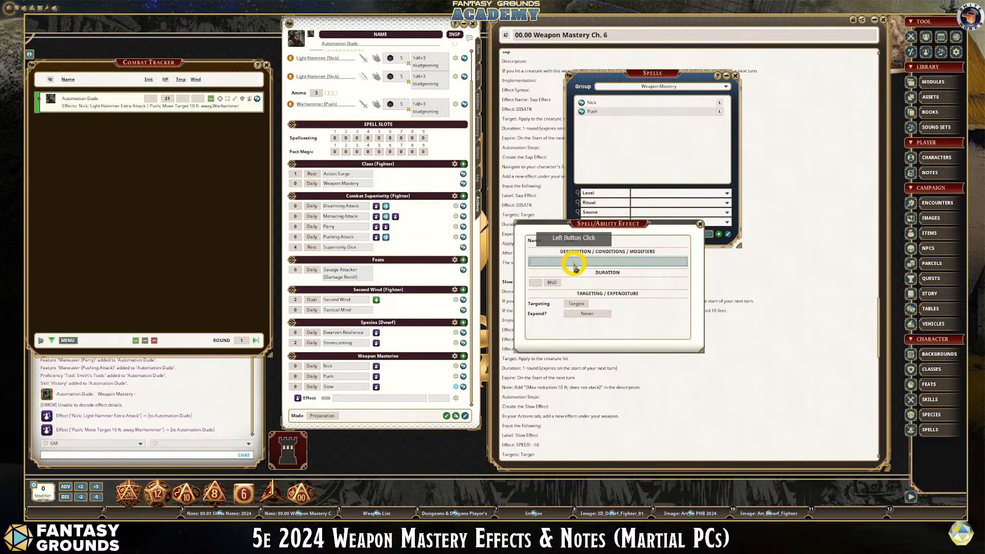
{"action": "type", "text": "Slow;"}
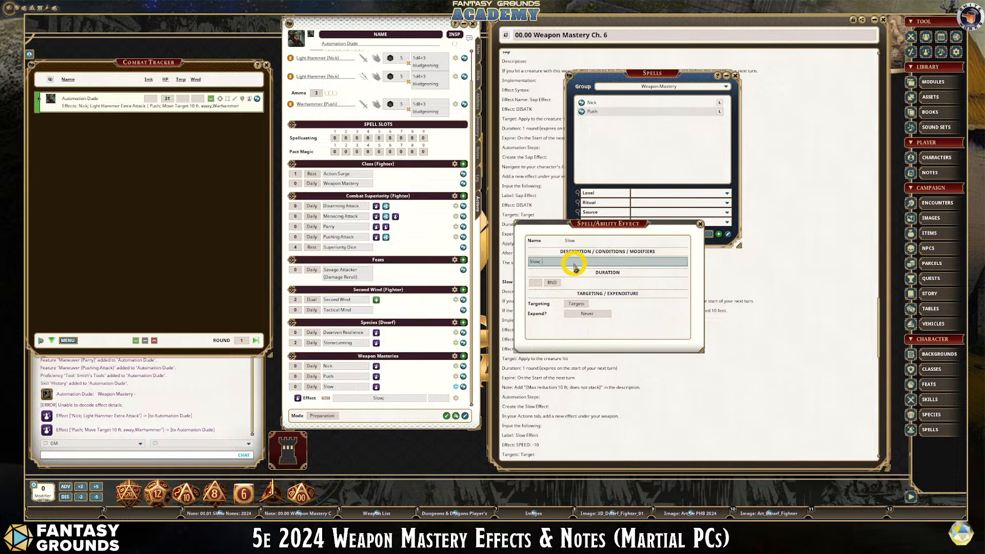
{"action": "left_click_drag", "start_coordinate": [595, 224], "coordinate": [746, 268]}
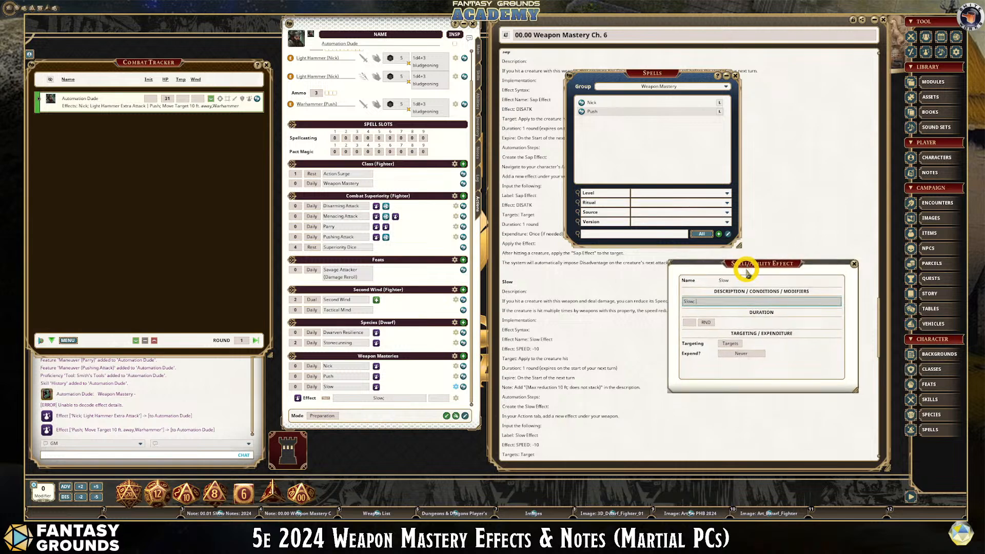
{"action": "left_click", "coordinate": [718, 306]}
{"action": "type", "text": "-1"}
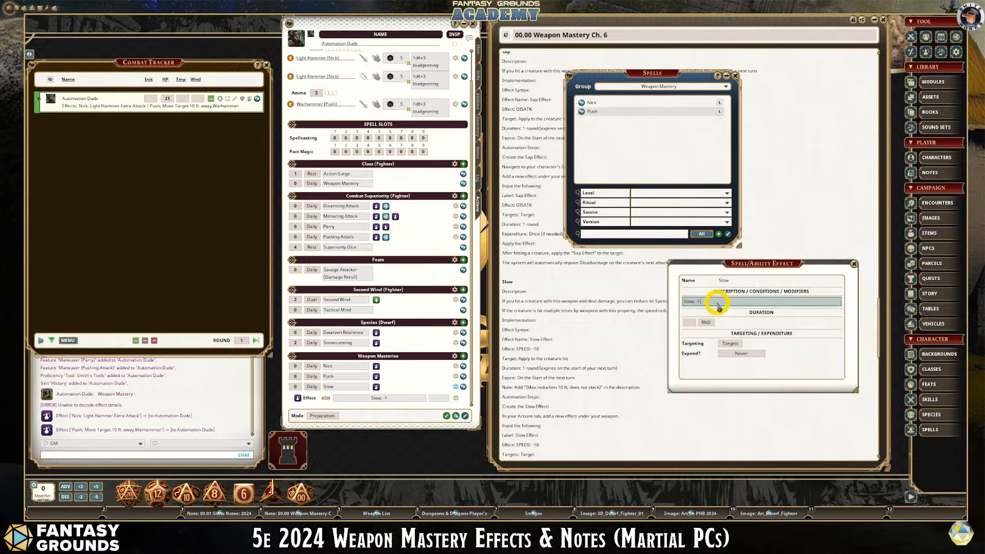
{"action": "type", "text": "0 Speed"}
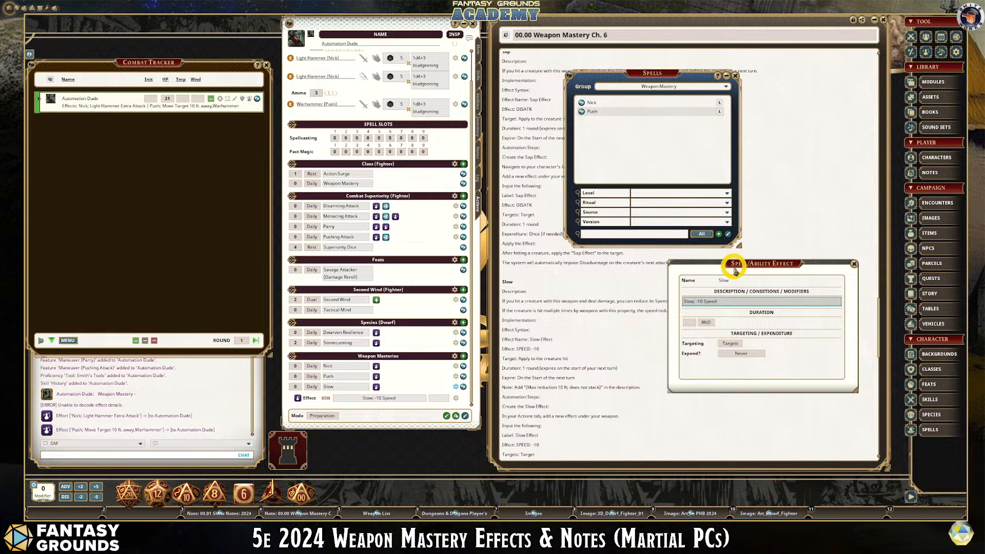
{"action": "type", "text": "U"}
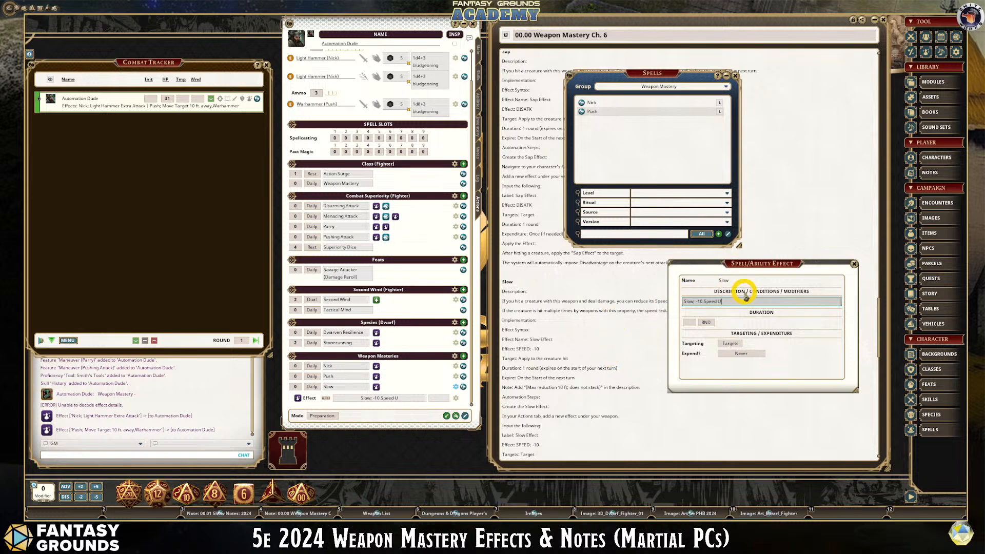
{"action": "type", "text": "popn "}
{"action": "type", "text": "Dmage"}
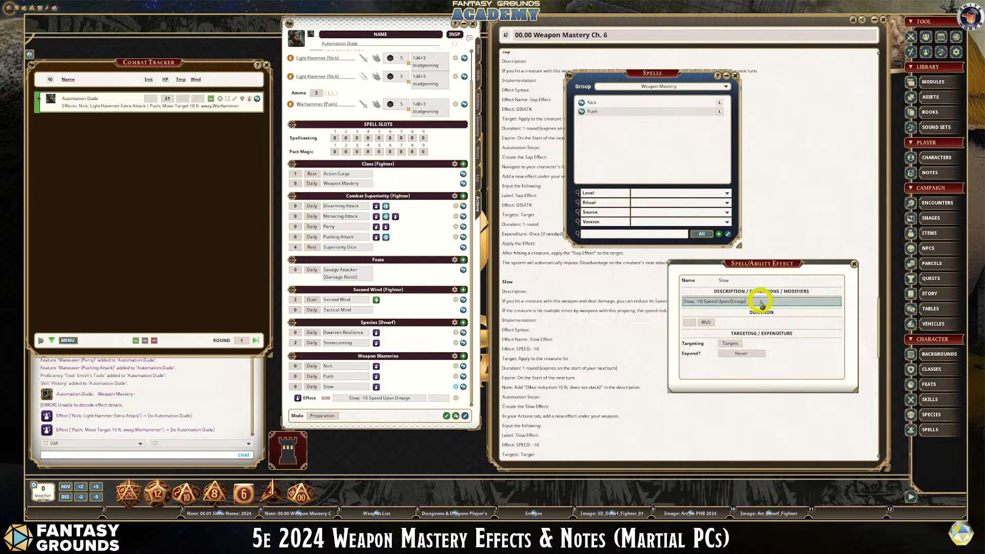
{"action": "left_click", "coordinate": [760, 302]}
{"action": "left_click", "coordinate": [735, 303]}
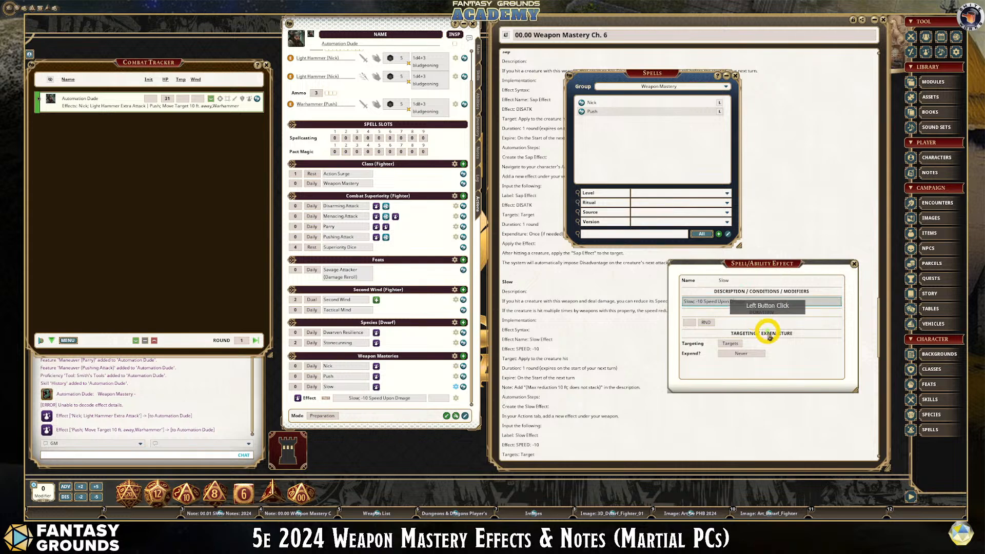
{"action": "type", "text": "a"}
{"action": "left_click", "coordinate": [606, 224]}
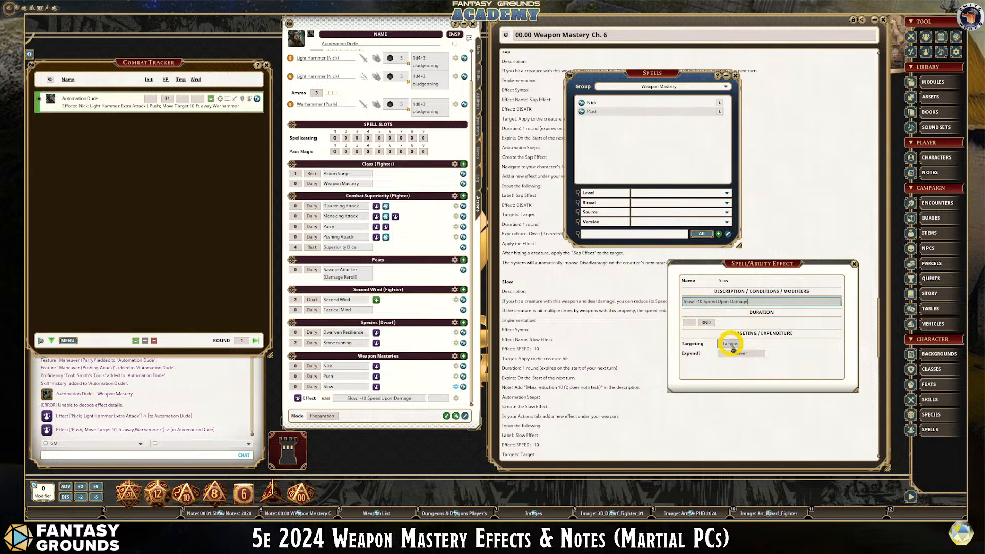
- Set the Slow effect's duration to 1 round (RND)
{"action": "left_click", "coordinate": [695, 322]}
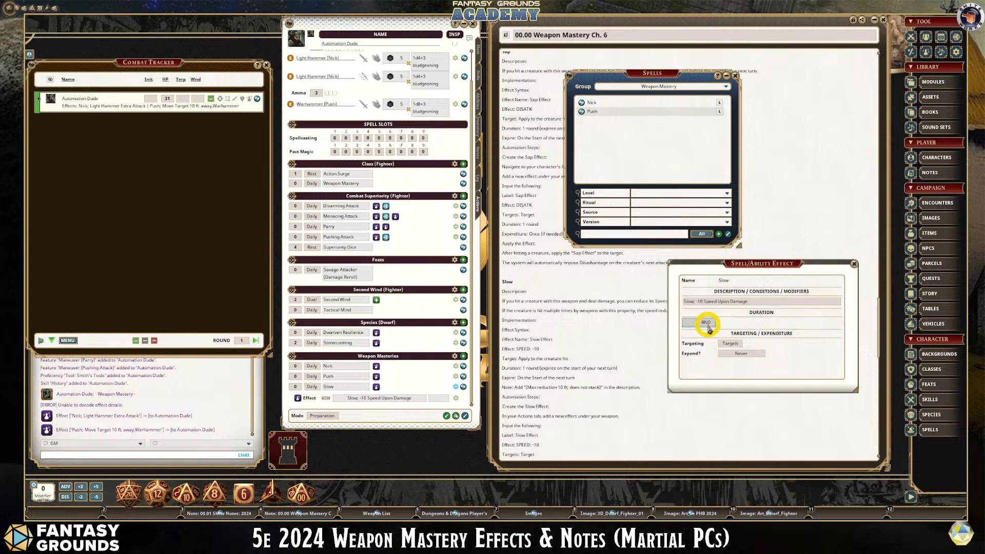
{"action": "left_click", "coordinate": [708, 325]}
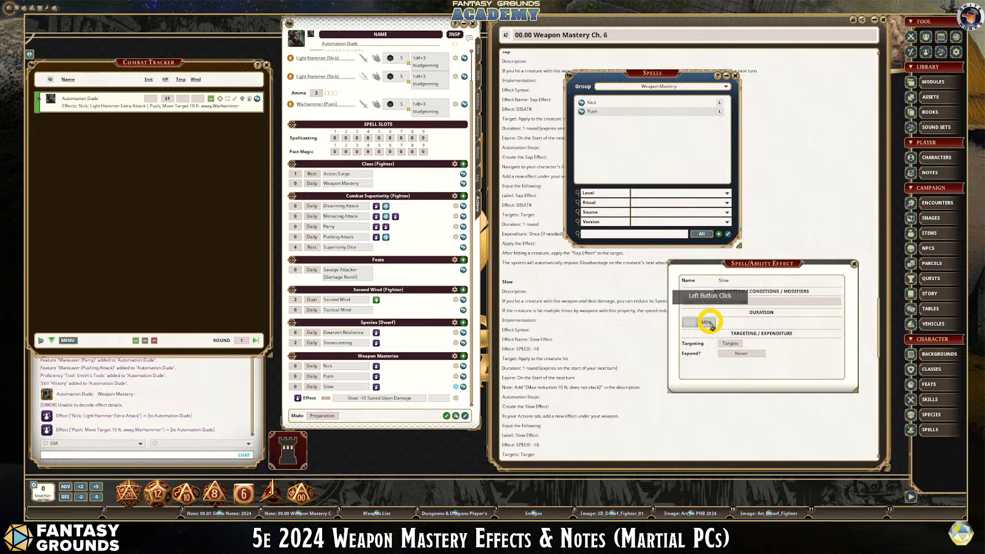
{"action": "left_click", "coordinate": [713, 327]}
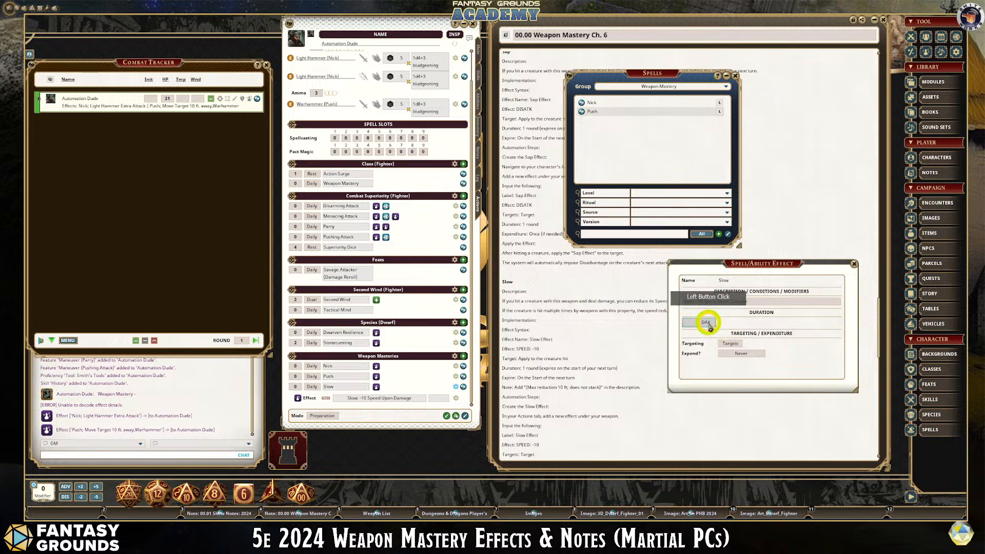
{"action": "left_click", "coordinate": [708, 324]}
{"action": "left_click", "coordinate": [706, 326]}
{"action": "left_click", "coordinate": [687, 324]}
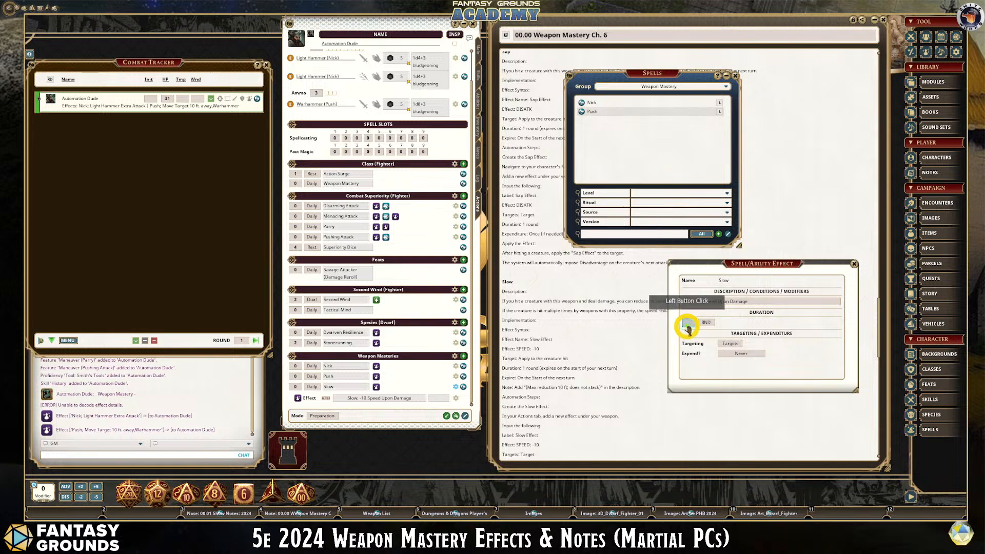
{"action": "type", "text": "1"}
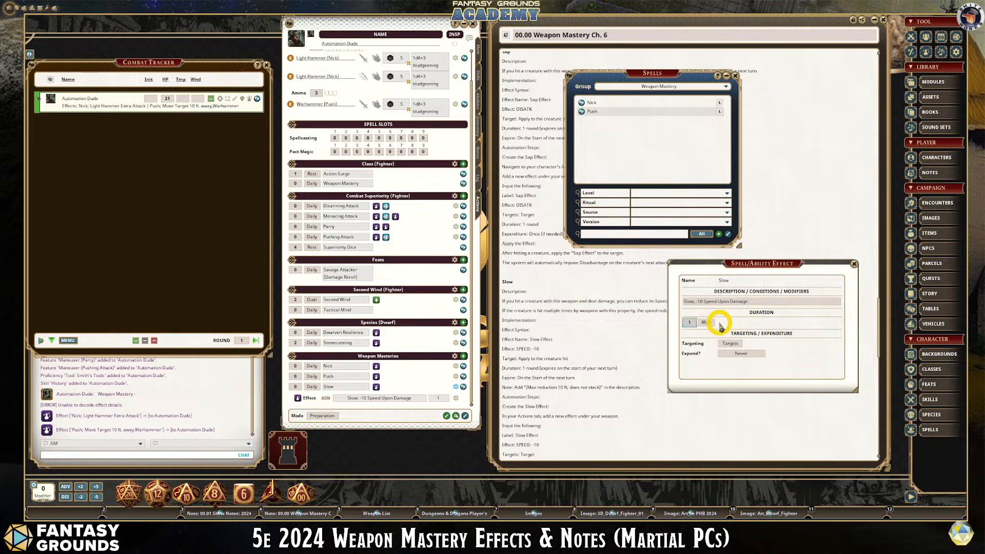
{"action": "left_click", "coordinate": [686, 304]}
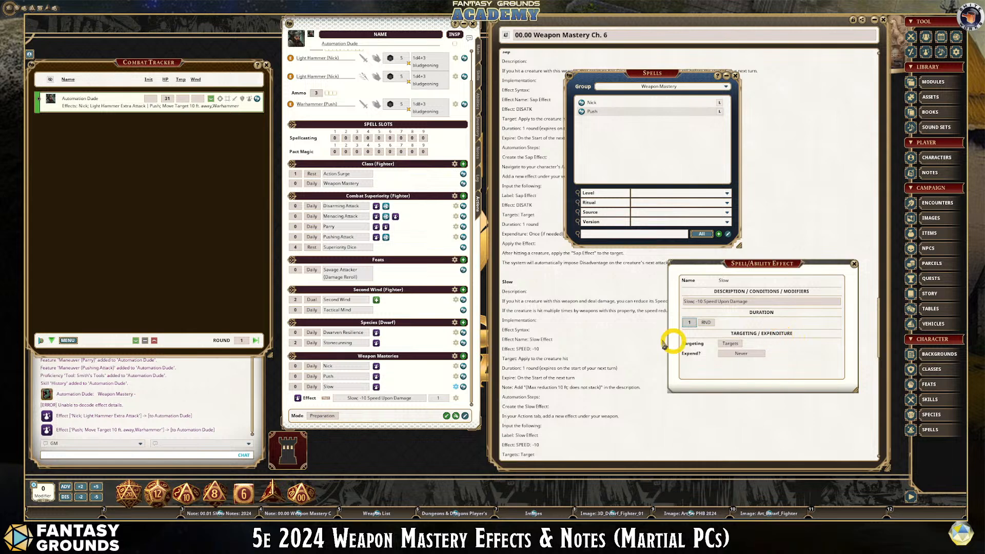
- Check the Slow syntax in the mastery notes and remove "-10" from before "Speed" in the Slow effect's description
{"action": "scroll", "coordinate": [600, 364], "scroll_direction": "down", "scroll_amount": 1}
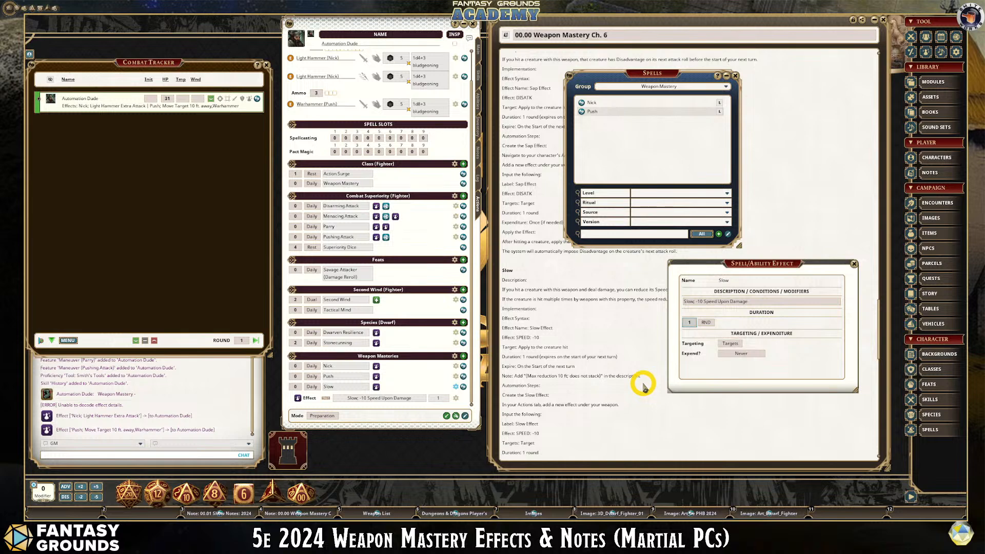
{"action": "scroll", "coordinate": [644, 386], "scroll_direction": "down", "scroll_amount": 1}
{"action": "scroll", "coordinate": [645, 387], "scroll_direction": "down", "scroll_amount": 1}
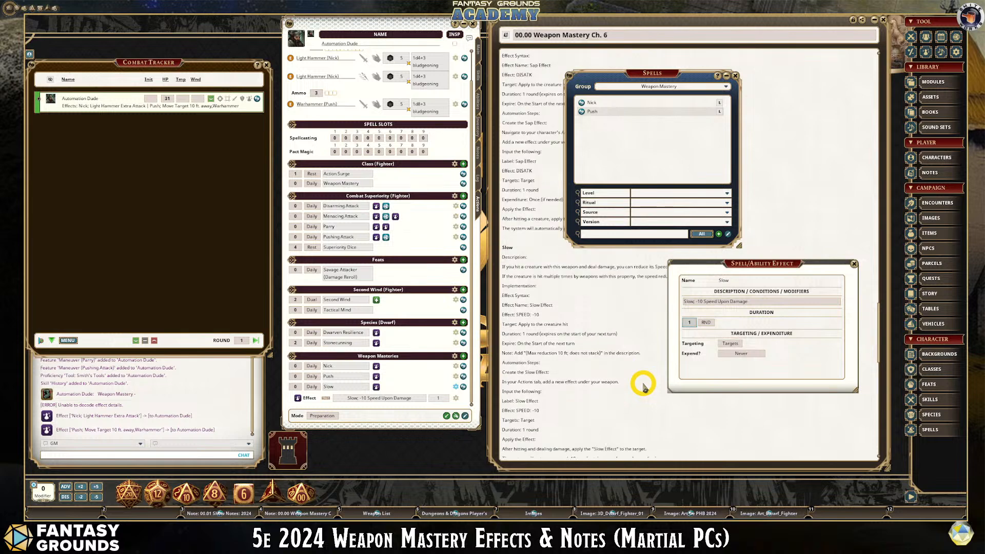
{"action": "scroll", "coordinate": [644, 386], "scroll_direction": "down", "scroll_amount": 1}
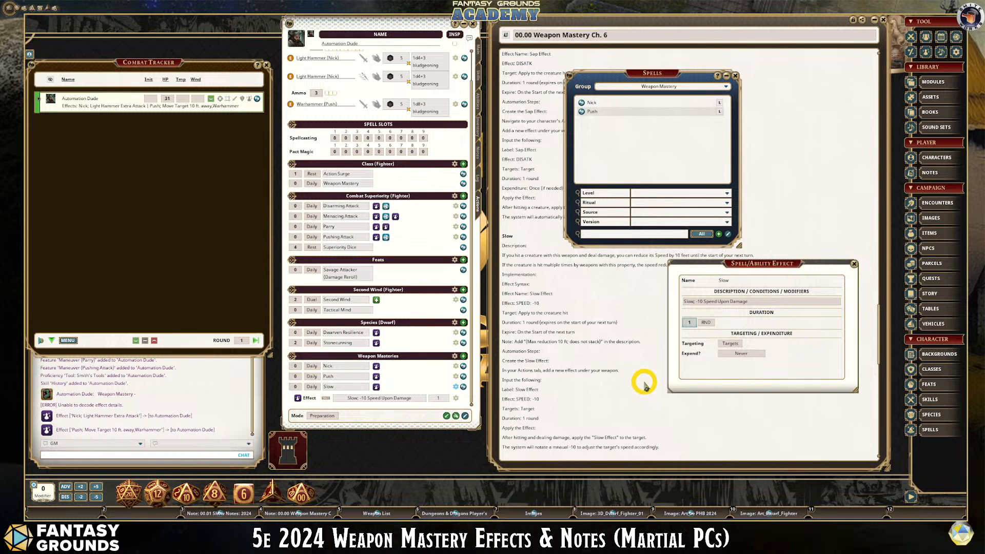
{"action": "scroll", "coordinate": [644, 383], "scroll_direction": "down", "scroll_amount": 1}
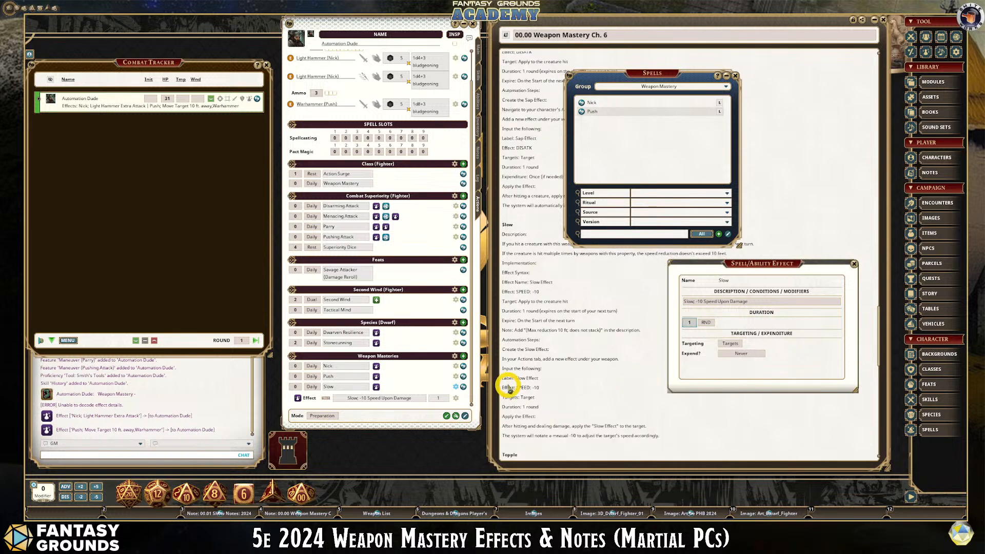
{"action": "left_click", "coordinate": [717, 304]}
{"action": "left_click", "coordinate": [718, 307]}
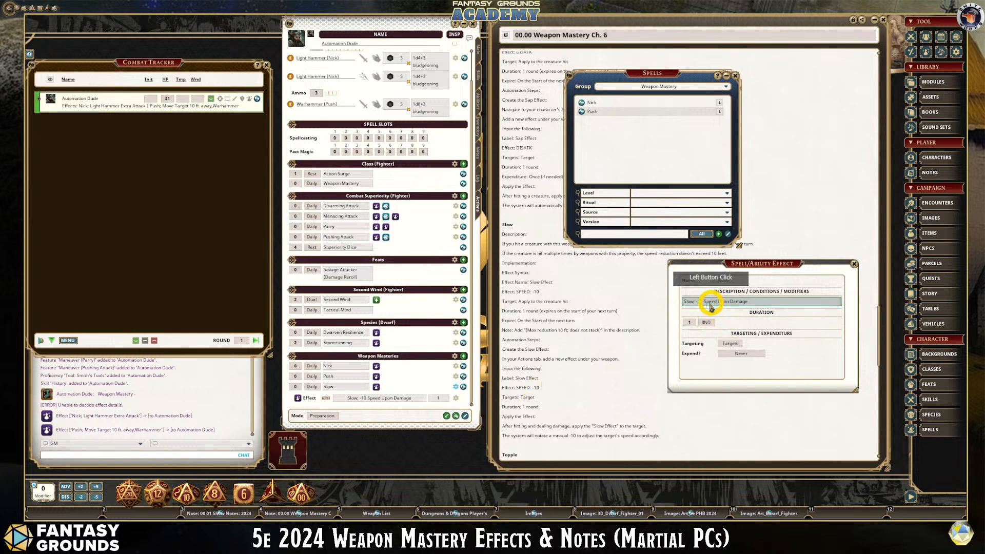
{"action": "left_click", "coordinate": [711, 307]}
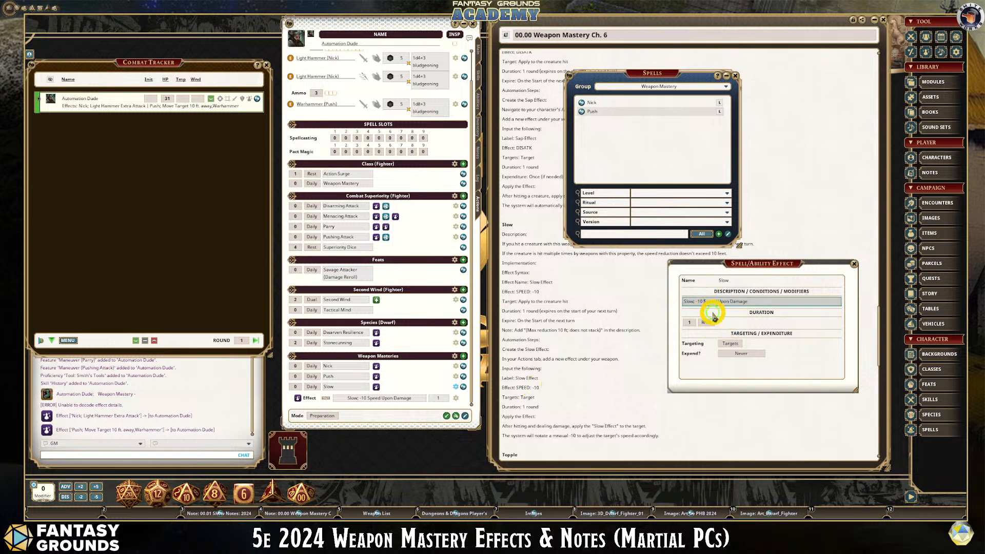
{"action": "left_click", "coordinate": [718, 333]}
{"action": "key", "text": "BackSpace"}
{"action": "key", "text": "BackSpace"}
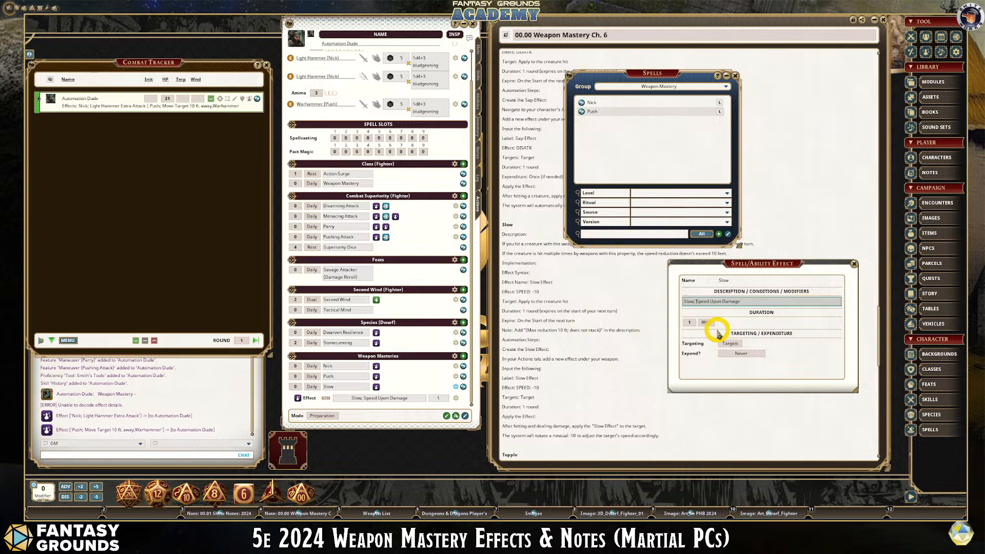
- Insert ":-10" after "Speed" so the Slow effect's description reads "Slow; Speed:-10 Upon Damage"
{"action": "left_click", "coordinate": [713, 306]}
{"action": "key", "text": "shift"}
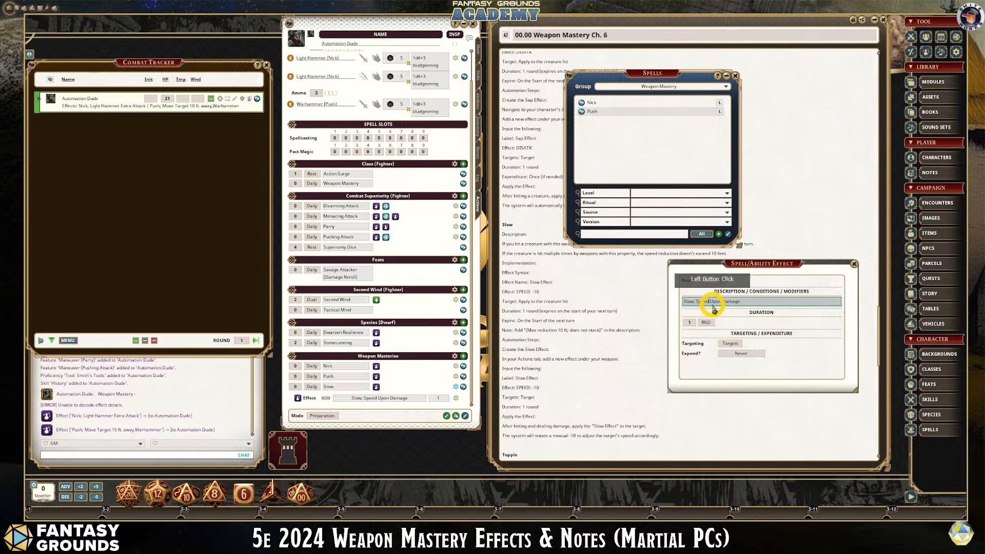
{"action": "type", "text": ":-10"}
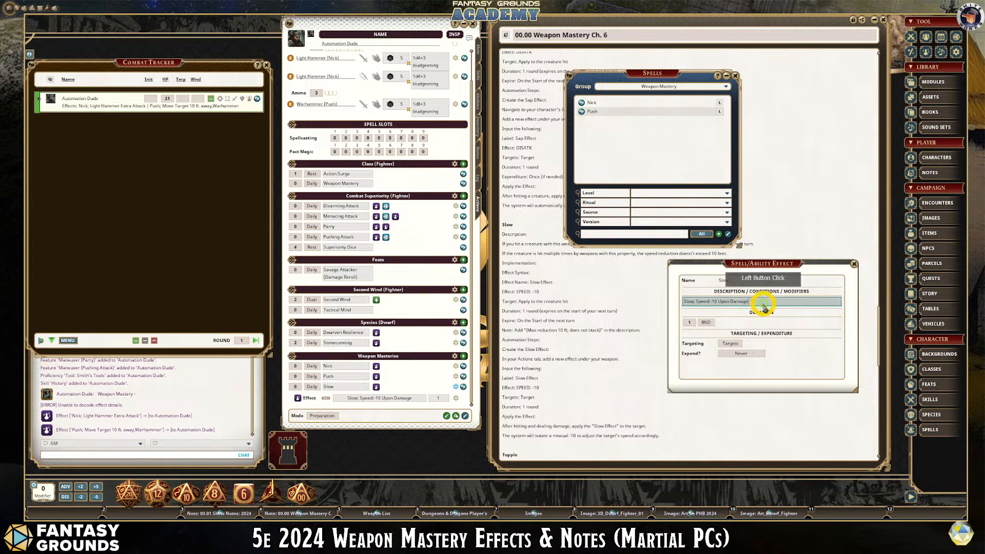
{"action": "left_click", "coordinate": [744, 316]}
- Correct the misspelled word "manual" in the last line of the notes' Slow section
{"action": "scroll", "coordinate": [610, 380], "scroll_direction": "down", "scroll_amount": 2}
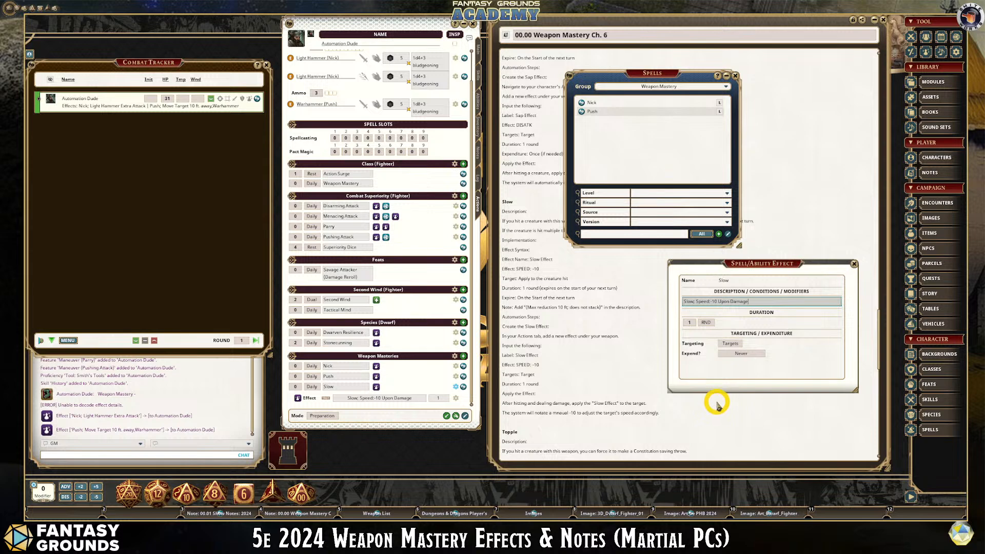
{"action": "left_click", "coordinate": [559, 416]}
{"action": "left_click", "coordinate": [647, 435]}
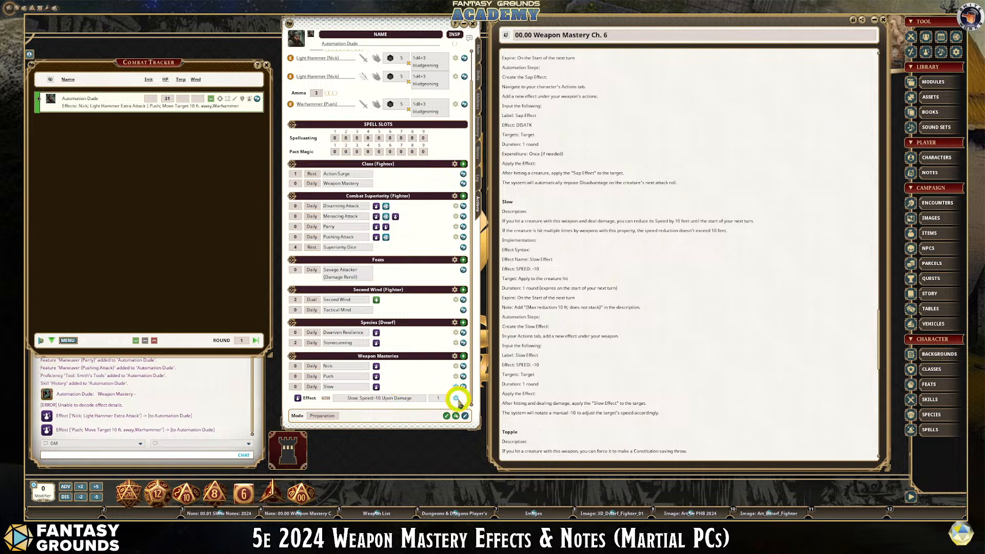
- Reopen the Slow effect's details to review its description, duration and targeting, and close them
{"action": "left_click", "coordinate": [456, 398]}
{"action": "left_click", "coordinate": [774, 303]}
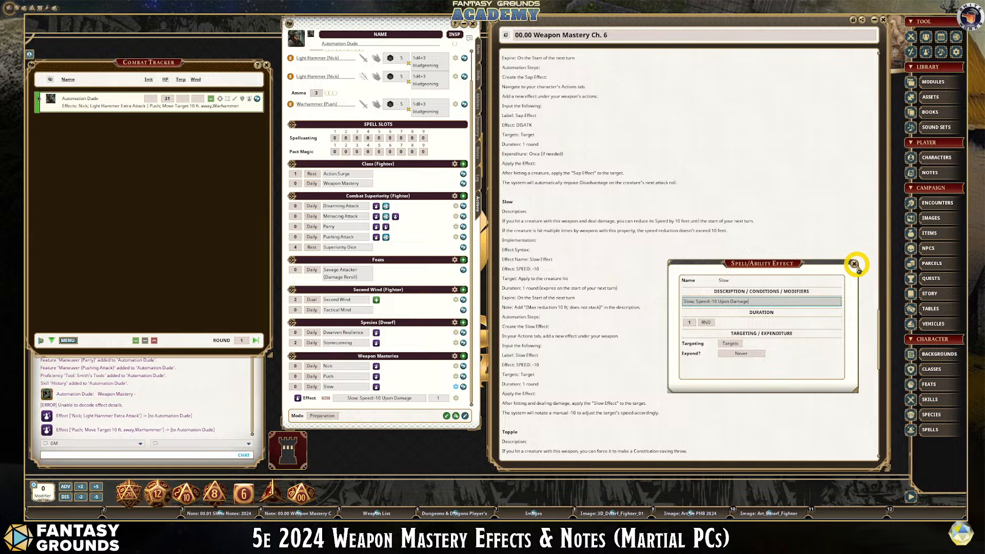
{"action": "left_click", "coordinate": [854, 264]}
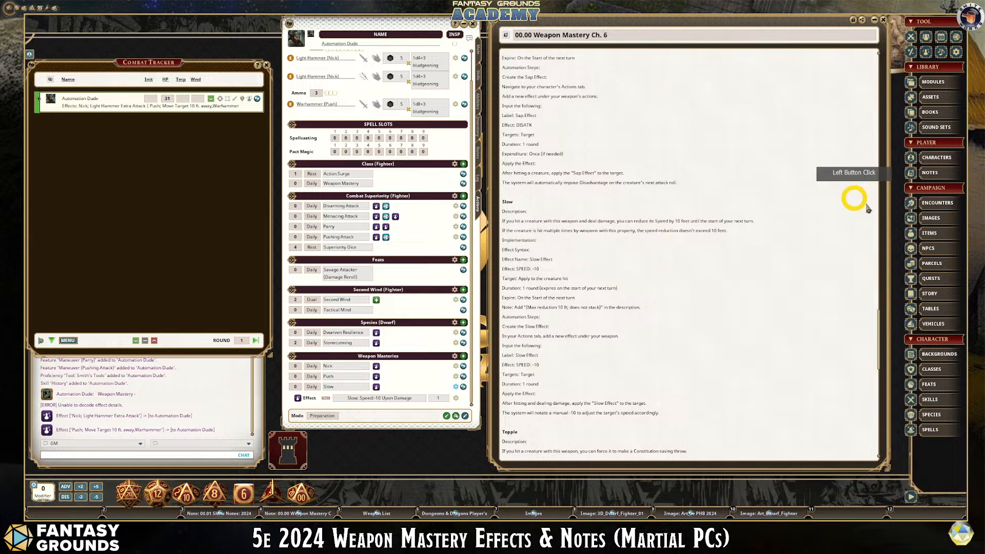
- Store the Slow entry in the Spells list's Weapon Mastery group and move the list clear of the character sheet
{"action": "left_click", "coordinate": [943, 429]}
{"action": "left_click", "coordinate": [663, 151]}
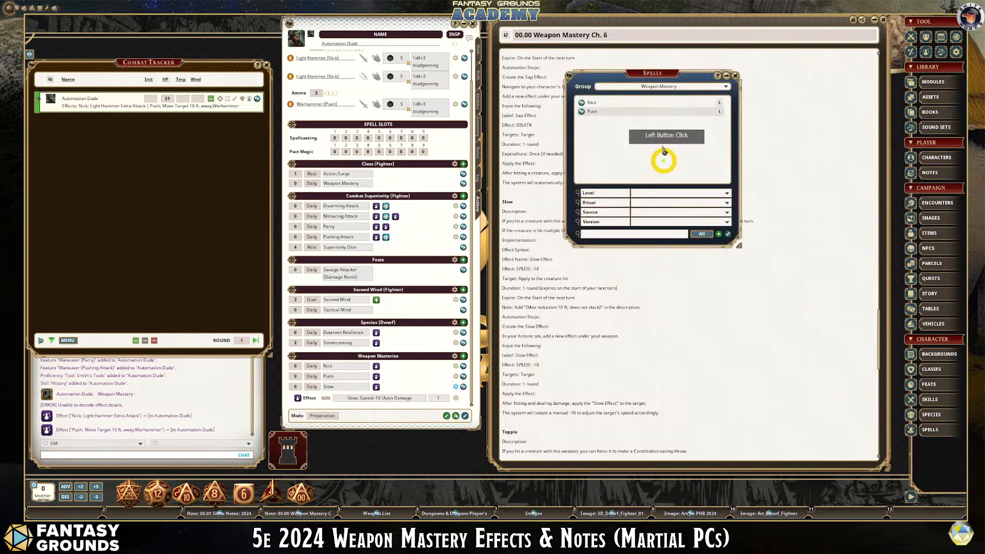
{"action": "left_click_drag", "start_coordinate": [666, 76], "coordinate": [594, 158]}
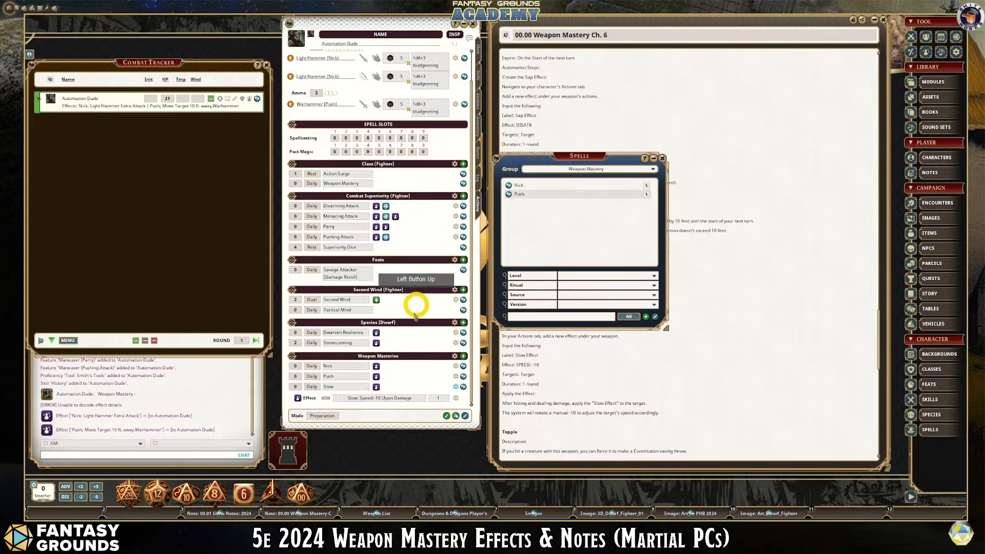
{"action": "left_click", "coordinate": [461, 387]}
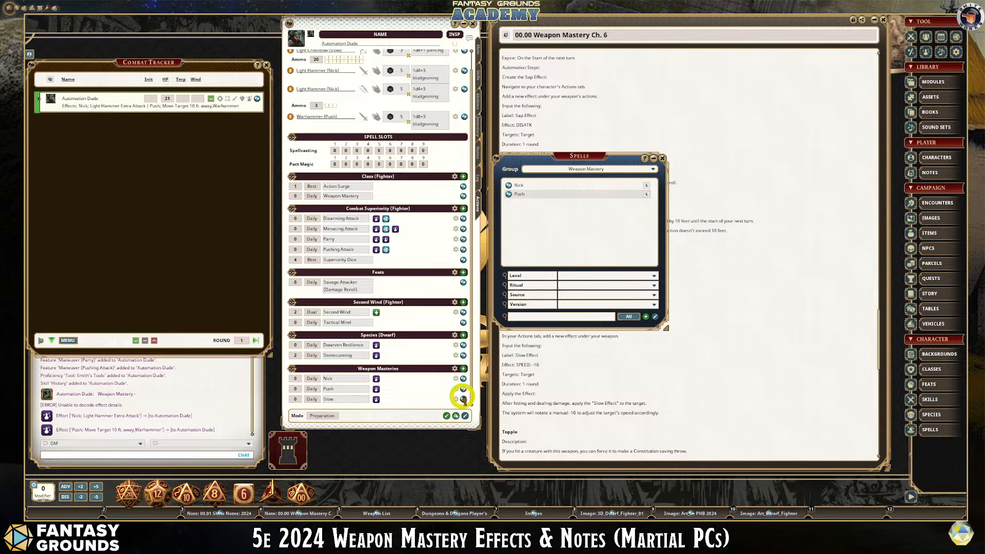
{"action": "mouse_move", "coordinate": [462, 399]}
{"action": "left_mouse_down"}
{"action": "mouse_move", "coordinate": [534, 199]}
{"action": "mouse_move", "coordinate": [530, 219]}
{"action": "left_mouse_up"}
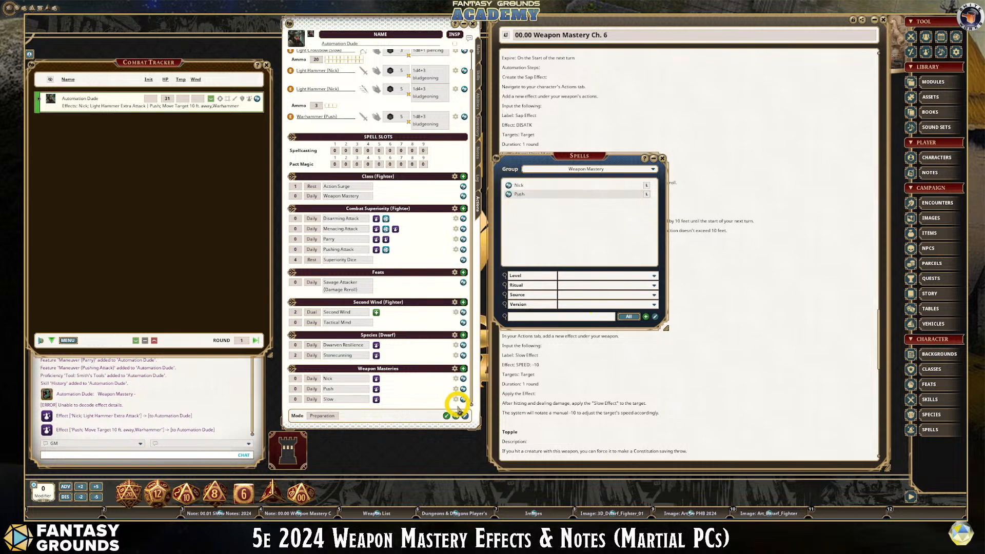
{"action": "left_click_drag", "start_coordinate": [463, 399], "coordinate": [585, 210]}
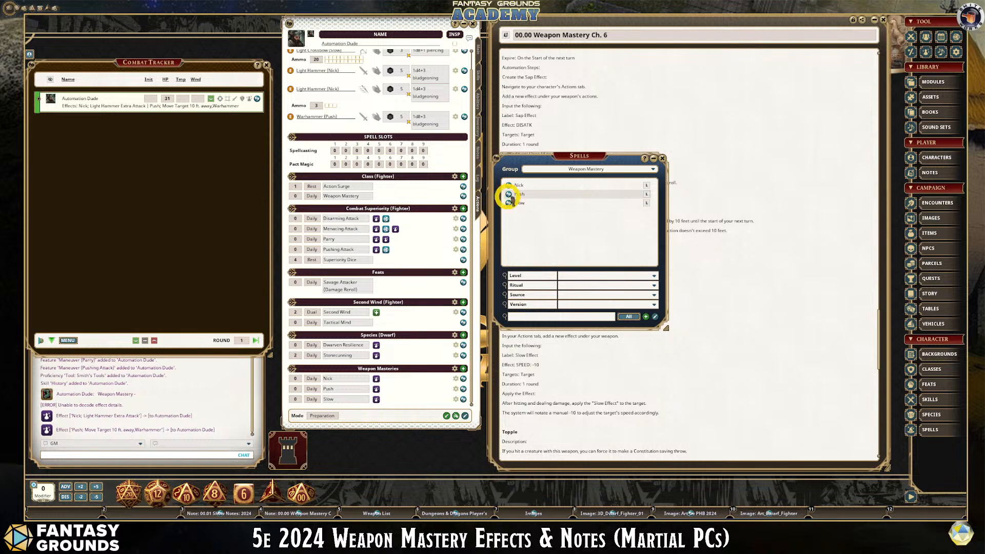
{"action": "left_click_drag", "start_coordinate": [585, 154], "coordinate": [707, 69]}
- Look through the Topple section of the mastery notes and post the Slow effect to chat
{"action": "scroll", "coordinate": [565, 291], "scroll_direction": "down", "scroll_amount": 6}
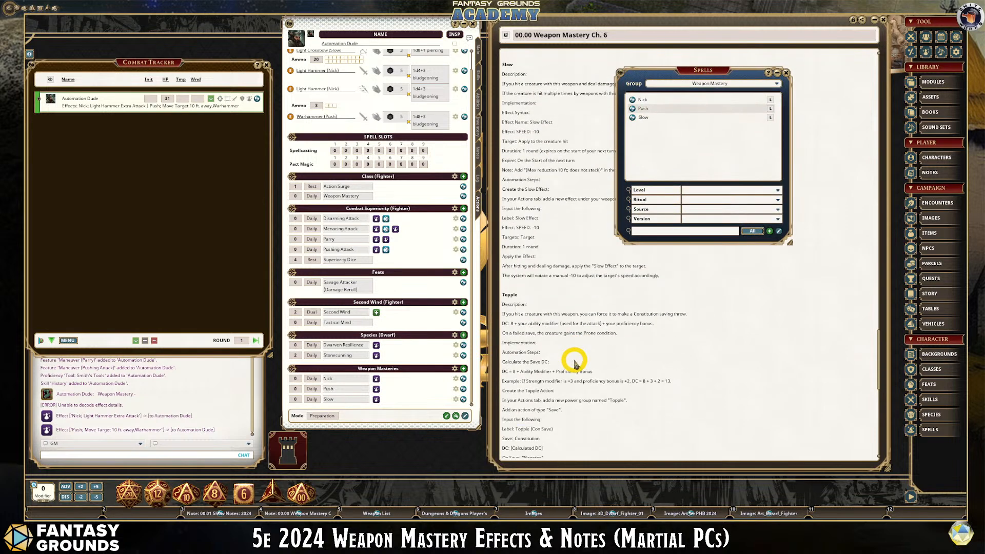
{"action": "scroll", "coordinate": [574, 363], "scroll_direction": "down", "scroll_amount": 5}
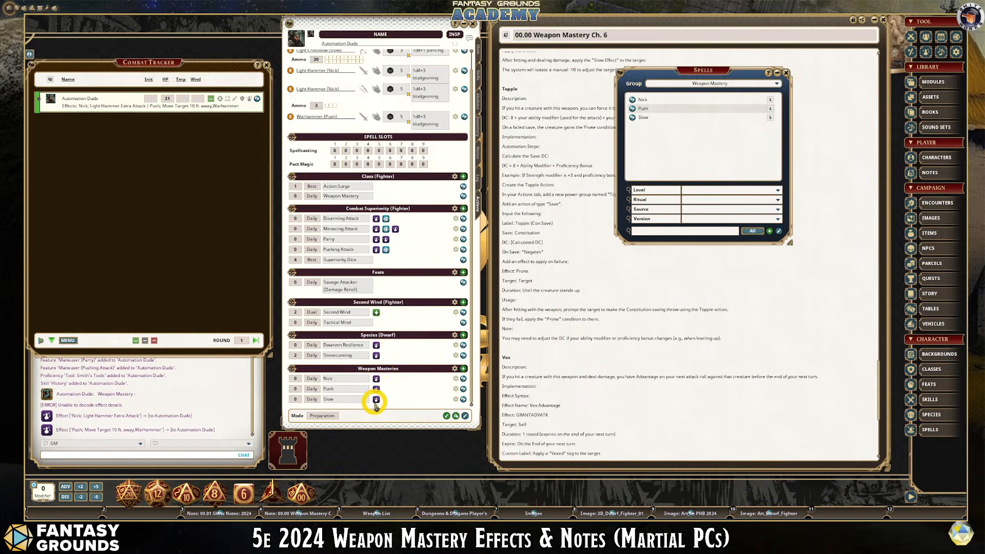
{"action": "left_click", "coordinate": [375, 400]}
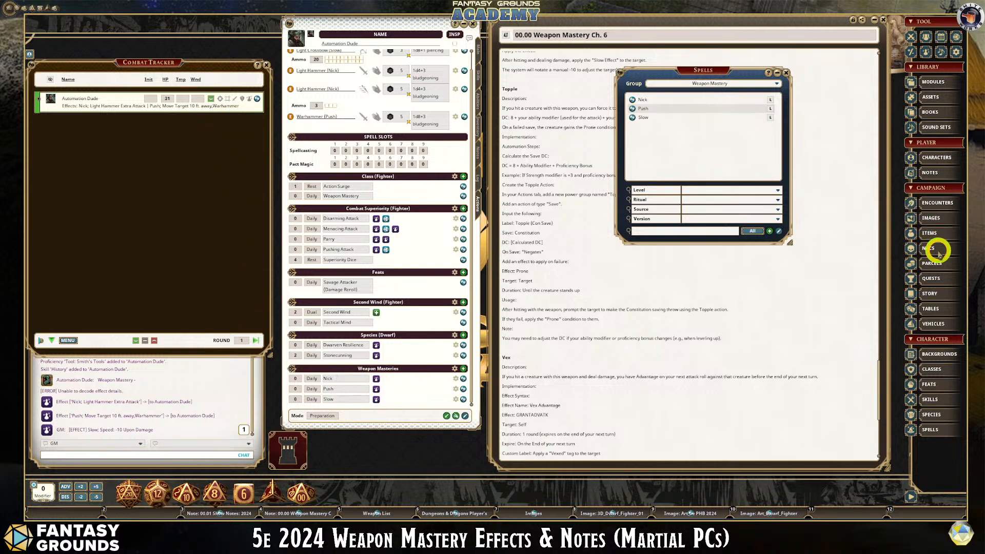
- Add a Boar from the Player's Handbook NPCs to the Combat Tracker and apply the Slow effect to it
{"action": "left_click", "coordinate": [937, 249]}
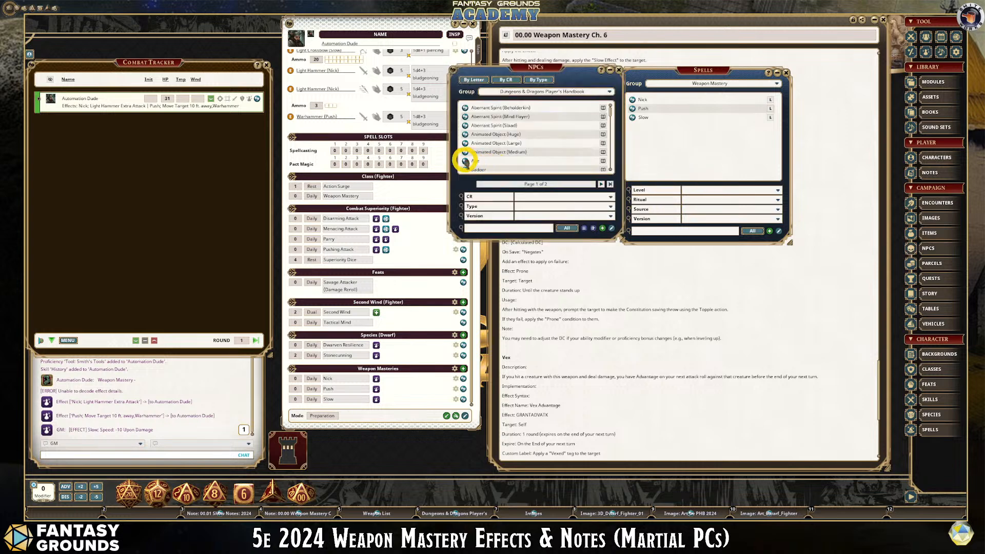
{"action": "scroll", "coordinate": [501, 138], "scroll_direction": "down", "scroll_amount": 5}
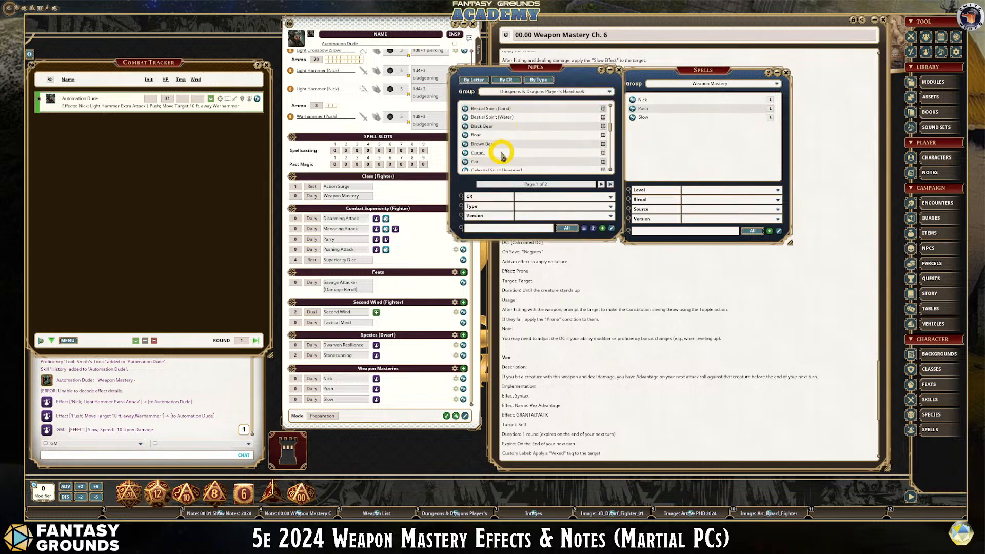
{"action": "left_click_drag", "start_coordinate": [467, 136], "coordinate": [176, 157]}
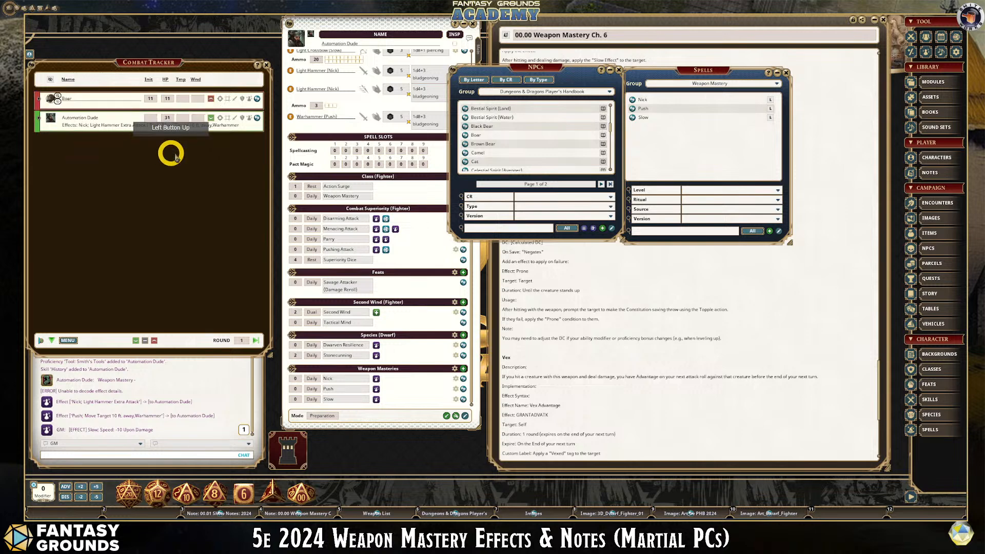
{"action": "left_click", "coordinate": [619, 70]}
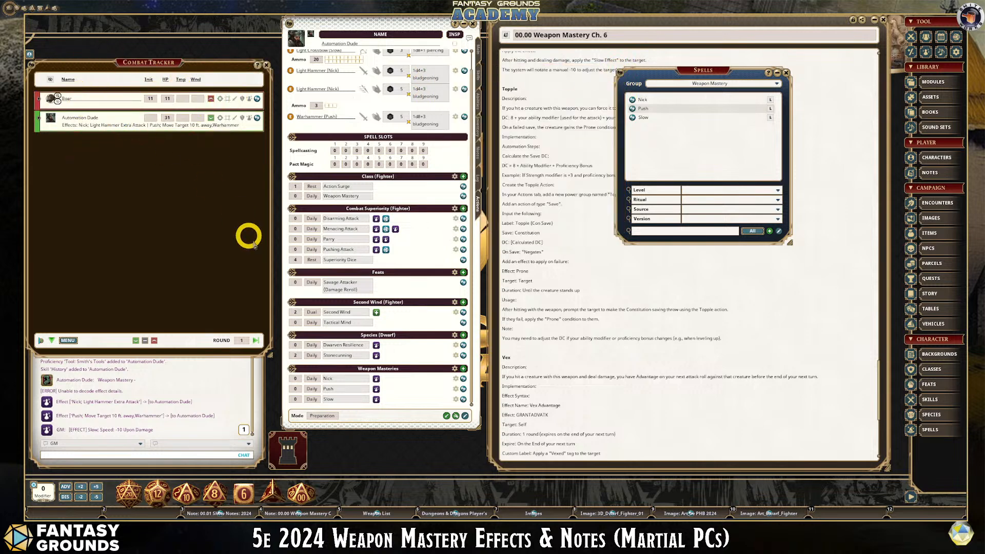
{"action": "left_click_drag", "start_coordinate": [376, 399], "coordinate": [115, 99]}
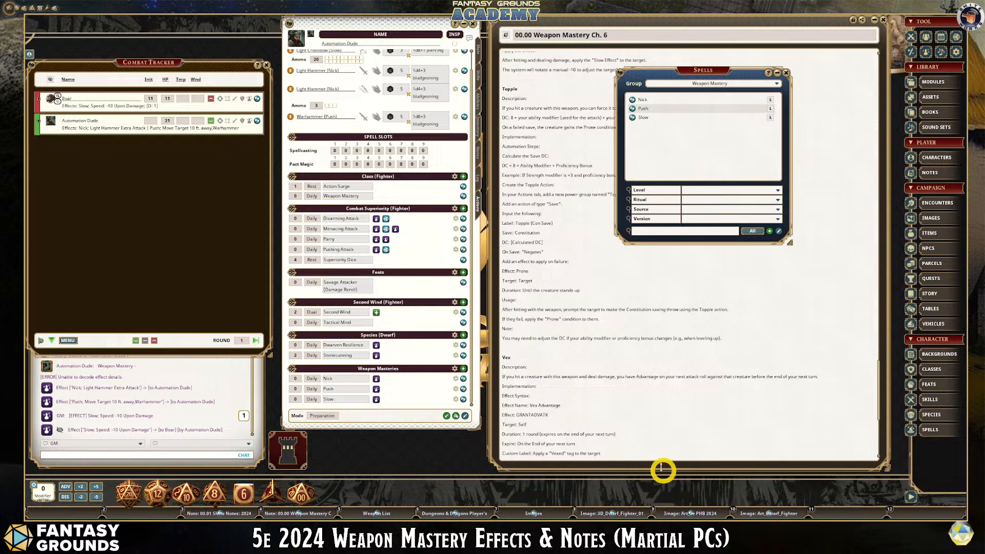
- Look through the Vex section of the mastery notes and switch to the "5E 2024 Character Wizard" video on YouTube
{"action": "scroll", "coordinate": [621, 382], "scroll_direction": "down", "scroll_amount": 6}
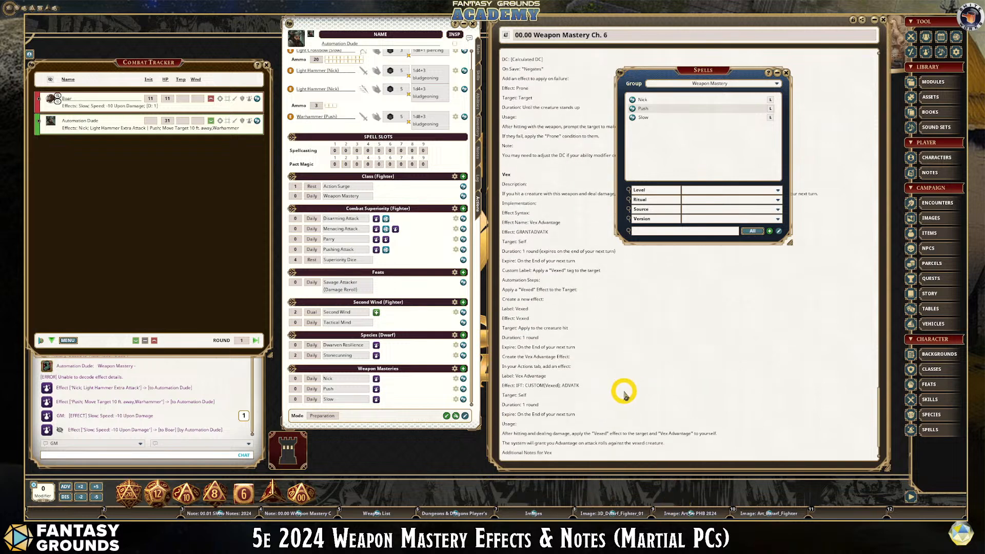
{"action": "scroll", "coordinate": [624, 394], "scroll_direction": "down", "scroll_amount": 1}
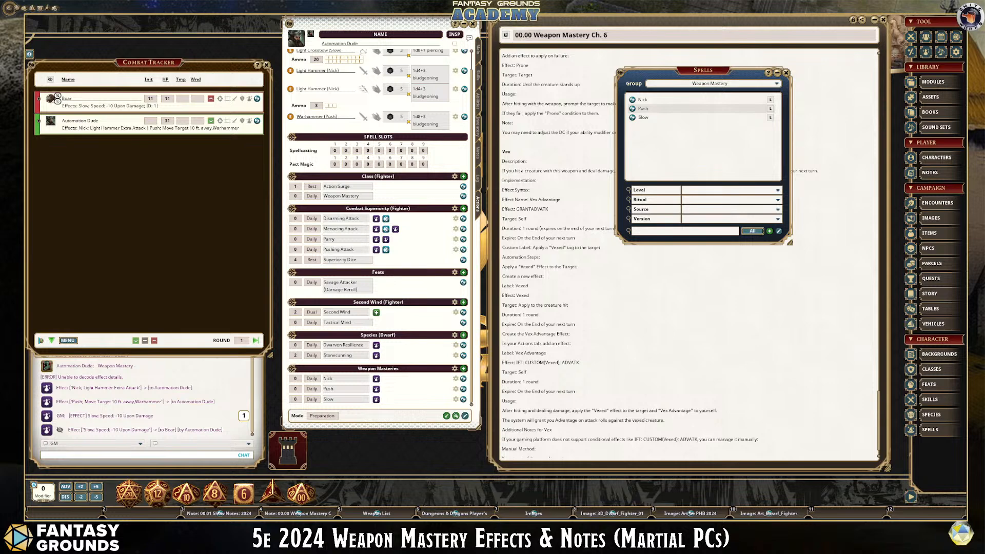
{"action": "left_click_drag", "start_coordinate": [1, 56], "coordinate": [535, 59]}
{"action": "left_click", "coordinate": [856, 59]}
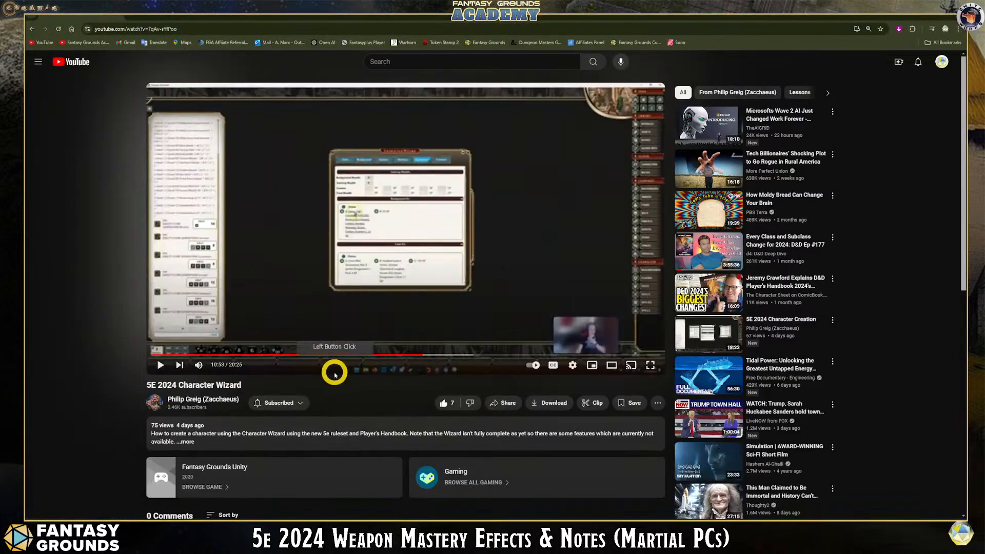
- Look over the Character Wizard video's page, including its description, options and comments area
{"action": "scroll", "coordinate": [341, 389], "scroll_direction": "down", "scroll_amount": 1}
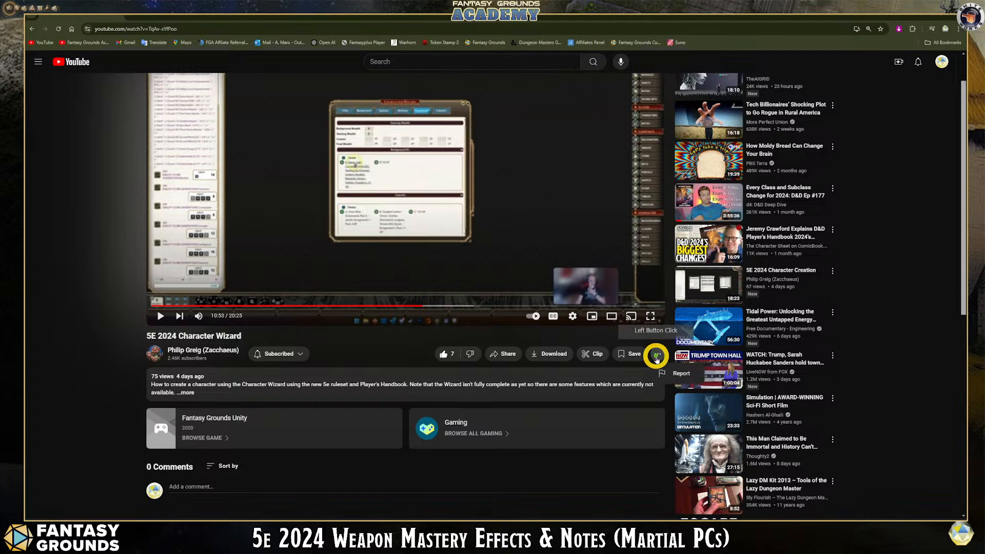
{"action": "left_click", "coordinate": [655, 355]}
{"action": "scroll", "coordinate": [578, 314], "scroll_direction": "down", "scroll_amount": 2}
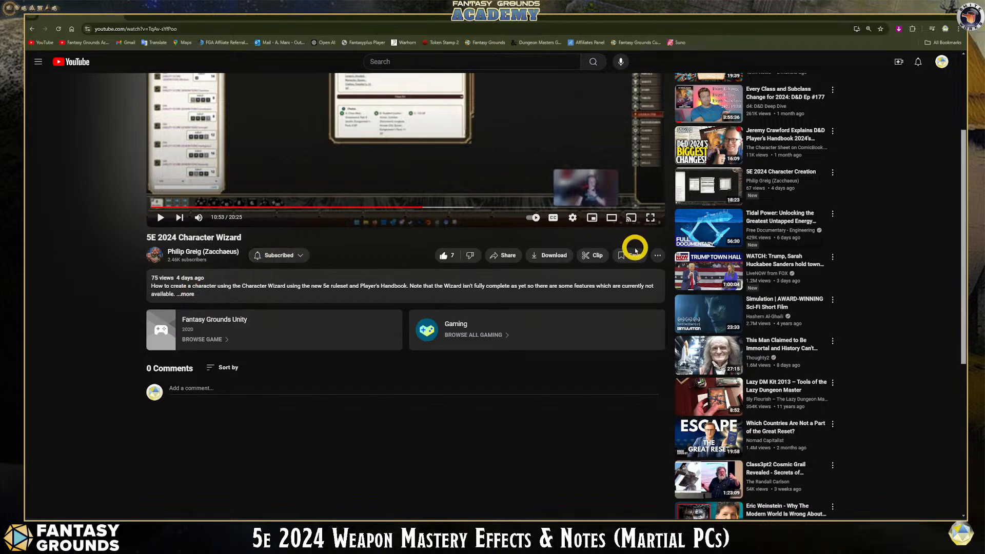
{"action": "scroll", "coordinate": [367, 220], "scroll_direction": "up", "scroll_amount": 2}
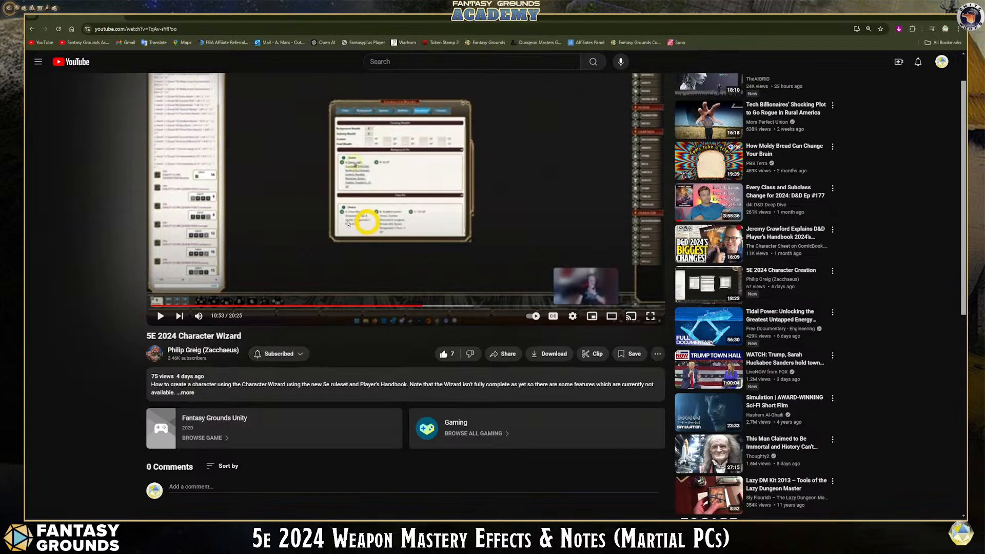
{"action": "scroll", "coordinate": [427, 219], "scroll_direction": "up", "scroll_amount": 1}
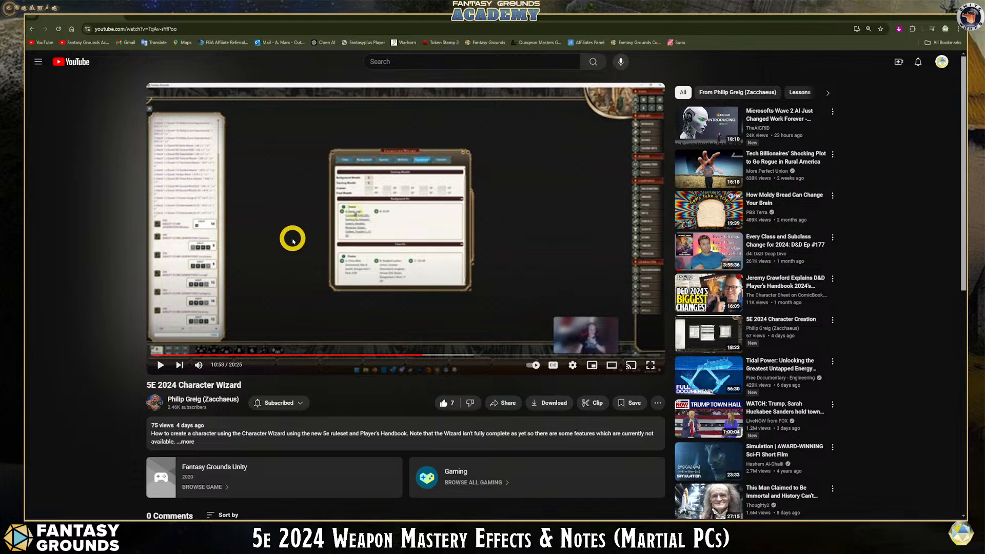
{"action": "scroll", "coordinate": [314, 397], "scroll_direction": "down", "scroll_amount": 2}
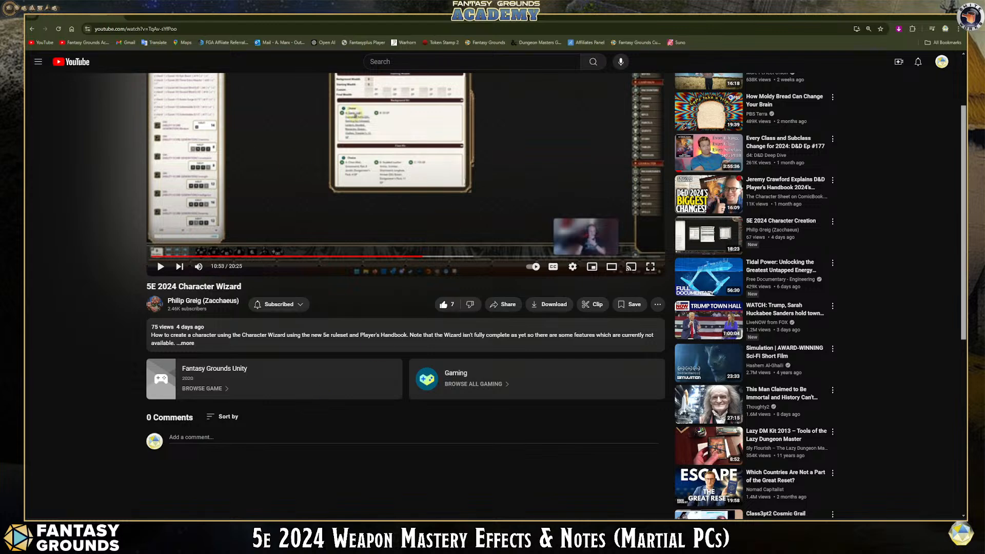
{"action": "left_click", "coordinate": [32, 28]}
{"action": "scroll", "coordinate": [315, 279], "scroll_direction": "up", "scroll_amount": 2}
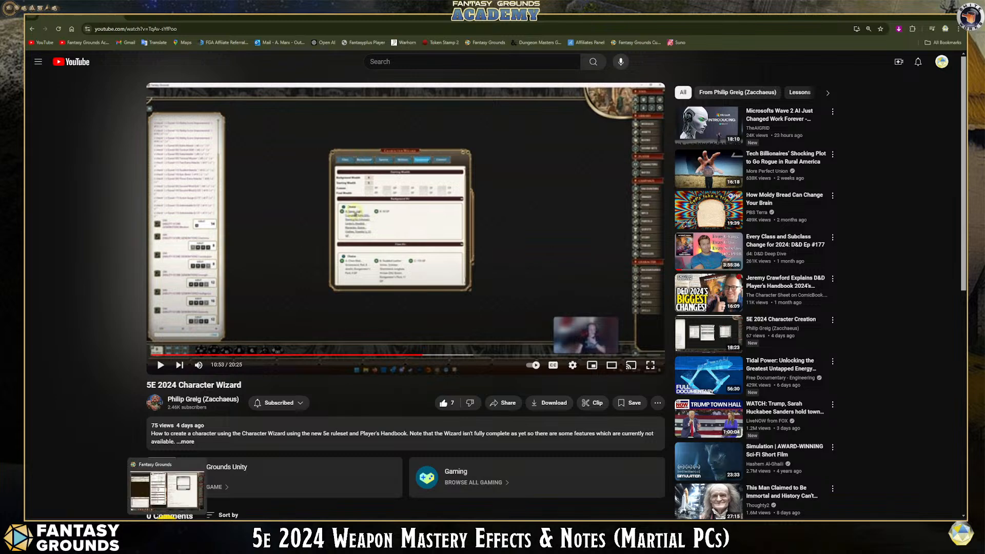
- Switch back to Fantasy Grounds, then shorten and reposition the Automation Dude character sheet between the Combat Tracker and the mastery notes
{"action": "left_click", "coordinate": [167, 516]}
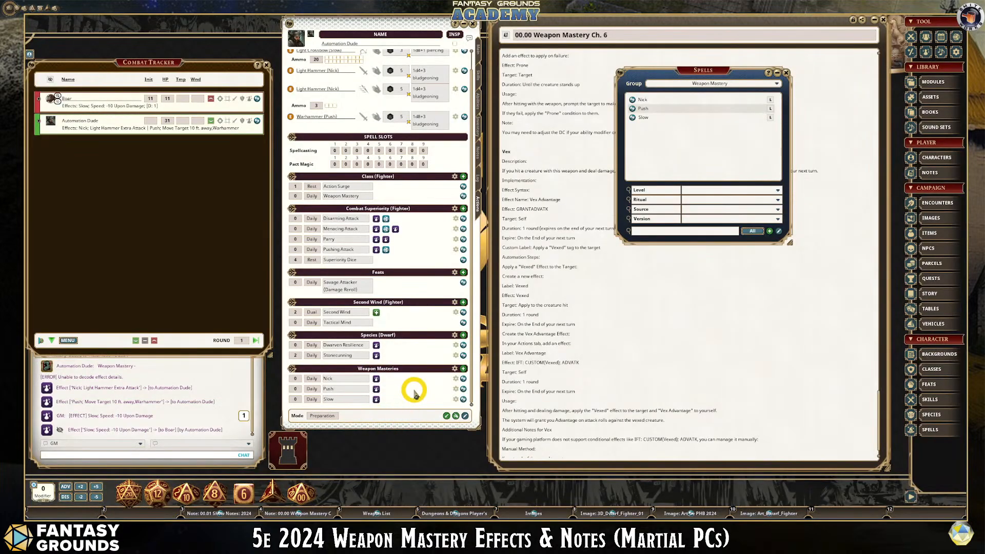
{"action": "left_click_drag", "start_coordinate": [429, 427], "coordinate": [428, 420]}
{"action": "left_click_drag", "start_coordinate": [358, 40], "coordinate": [355, 41]}
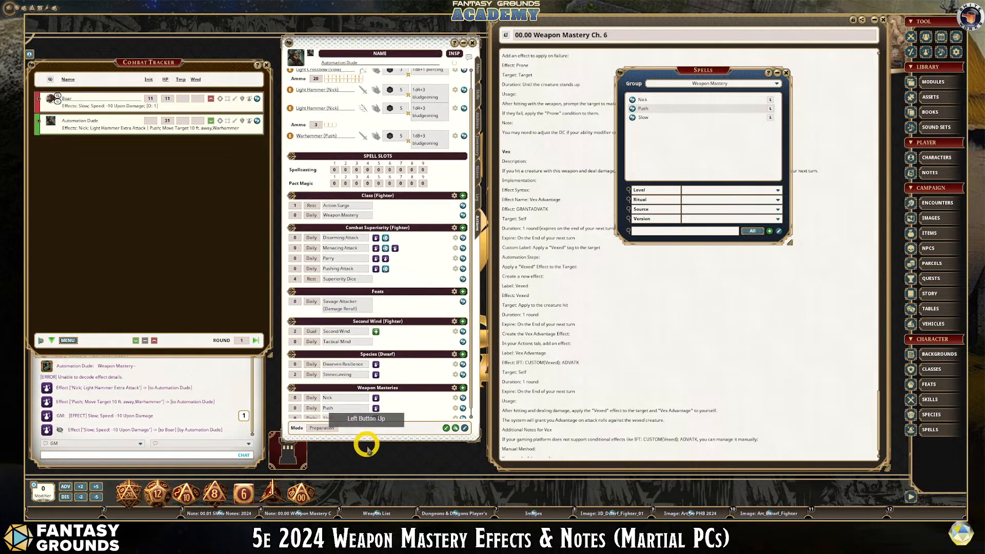
{"action": "left_click_drag", "start_coordinate": [367, 441], "coordinate": [370, 421]}
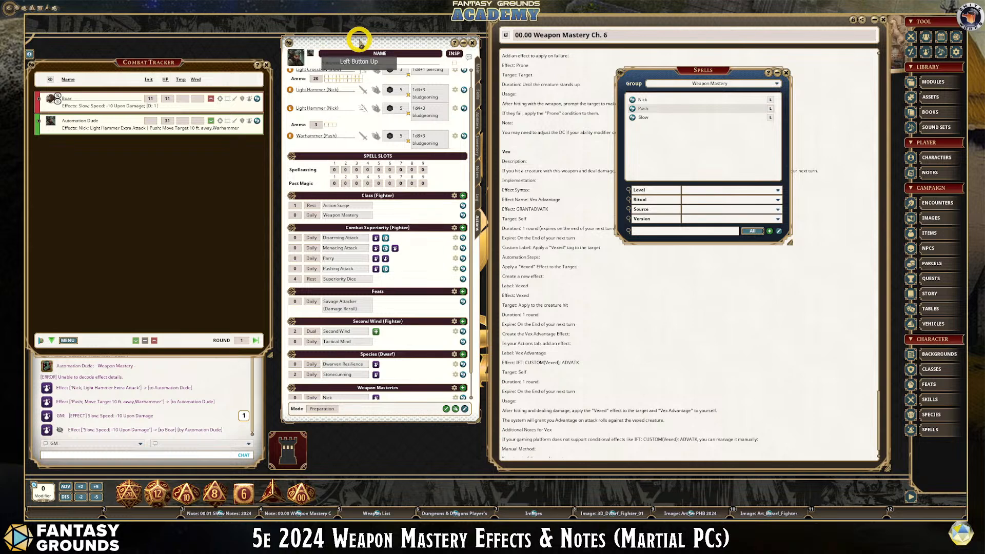
{"action": "left_click_drag", "start_coordinate": [359, 39], "coordinate": [358, 35]}
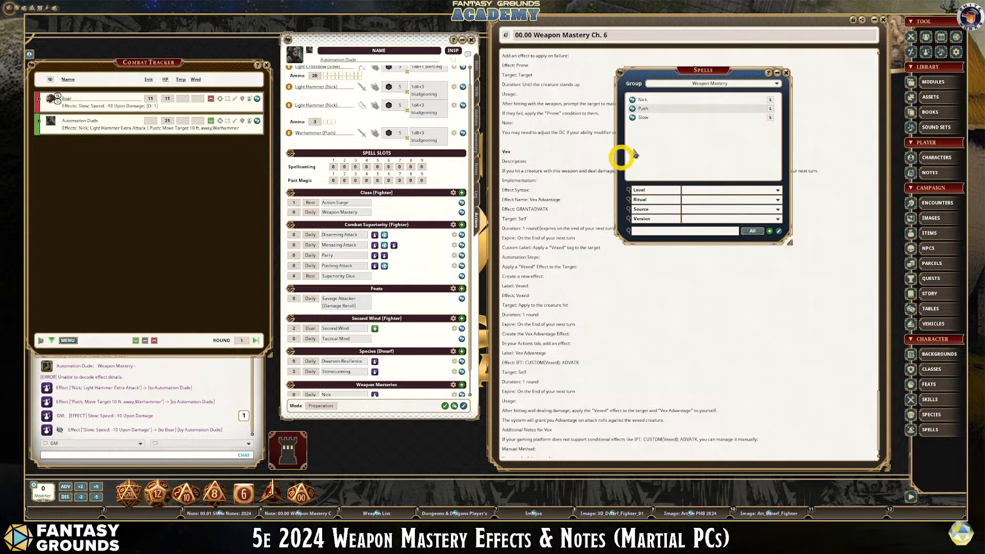
- Apply the Dwarven Resilience effect from the character's Species (Dwarf) powers to Automation Dude
{"action": "scroll", "coordinate": [395, 287], "scroll_direction": "down", "scroll_amount": 2}
{"action": "scroll", "coordinate": [395, 297], "scroll_direction": "down", "scroll_amount": 1}
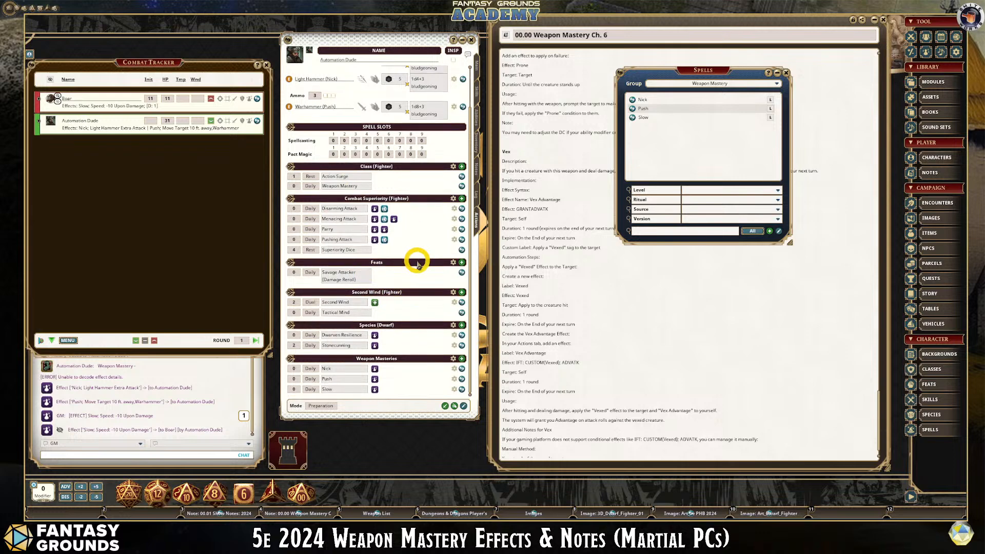
{"action": "scroll", "coordinate": [416, 262], "scroll_direction": "up", "scroll_amount": 1}
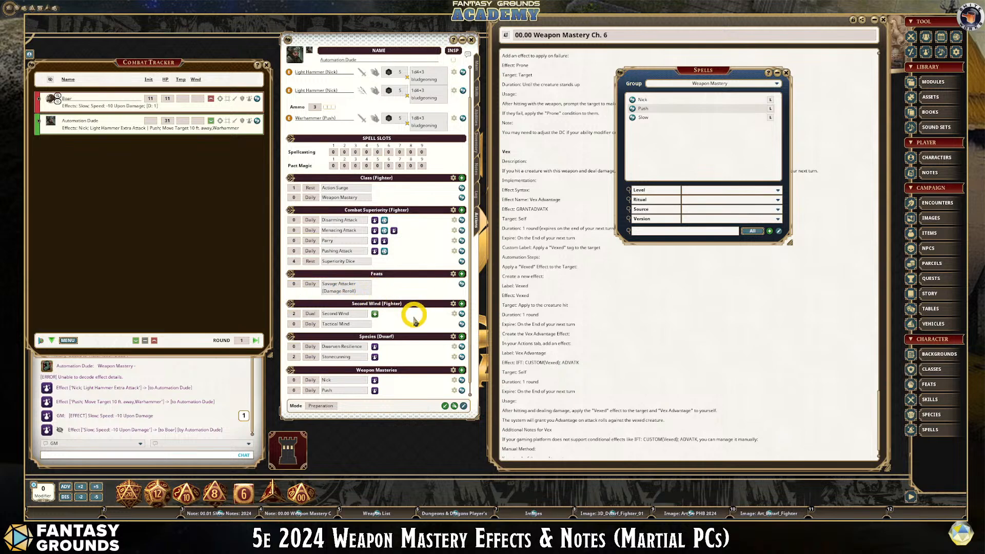
{"action": "scroll", "coordinate": [395, 331], "scroll_direction": "down", "scroll_amount": 1}
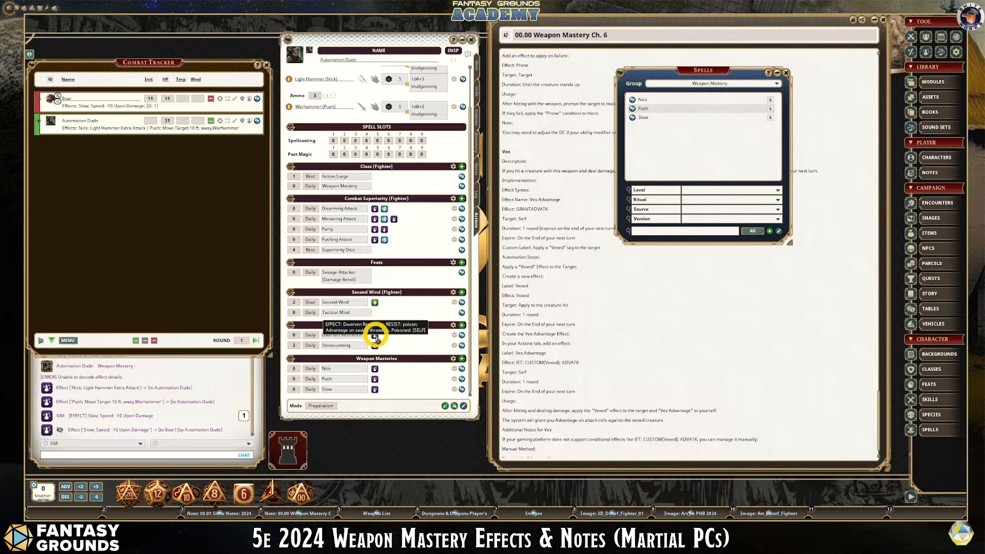
{"action": "left_click", "coordinate": [375, 335]}
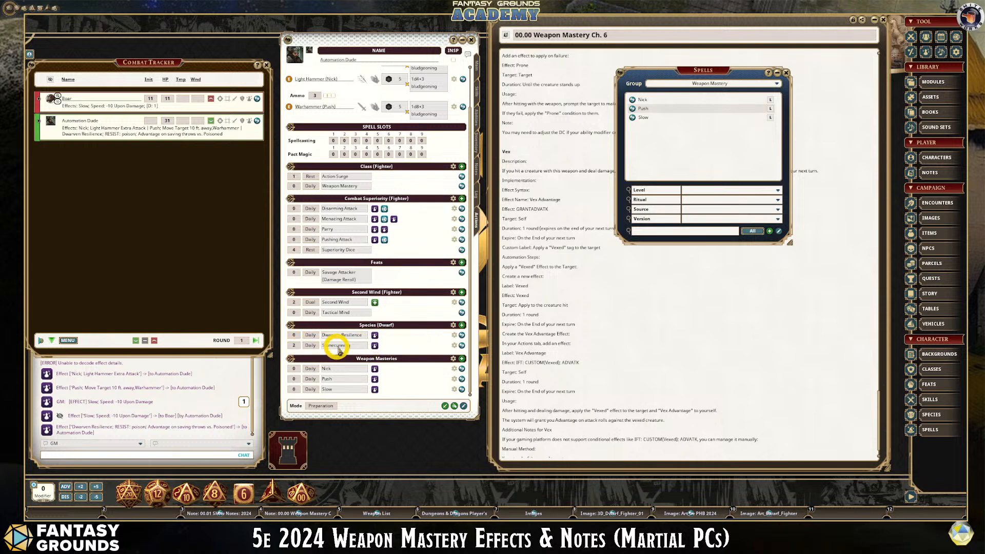
{"action": "scroll", "coordinate": [389, 336], "scroll_direction": "up", "scroll_amount": 4}
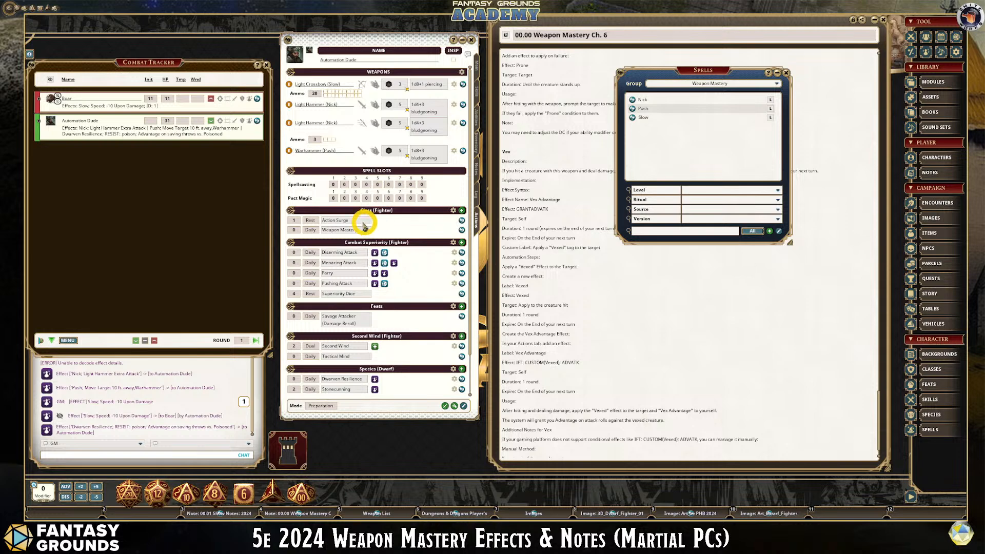
{"action": "scroll", "coordinate": [374, 378], "scroll_direction": "down", "scroll_amount": 2}
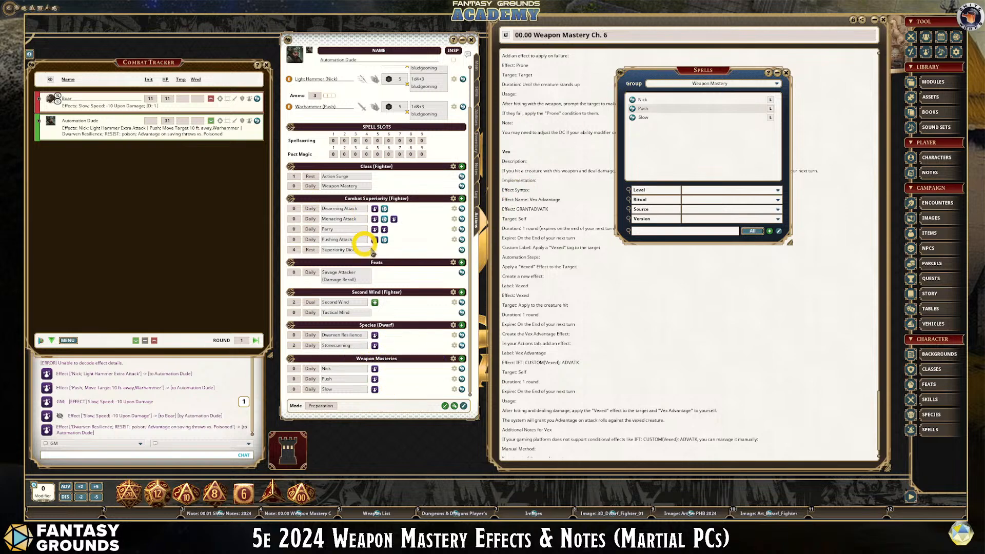
{"action": "scroll", "coordinate": [411, 267], "scroll_direction": "up", "scroll_amount": 2}
{"action": "scroll", "coordinate": [413, 268], "scroll_direction": "down", "scroll_amount": 1}
{"action": "scroll", "coordinate": [412, 268], "scroll_direction": "down", "scroll_amount": 1}
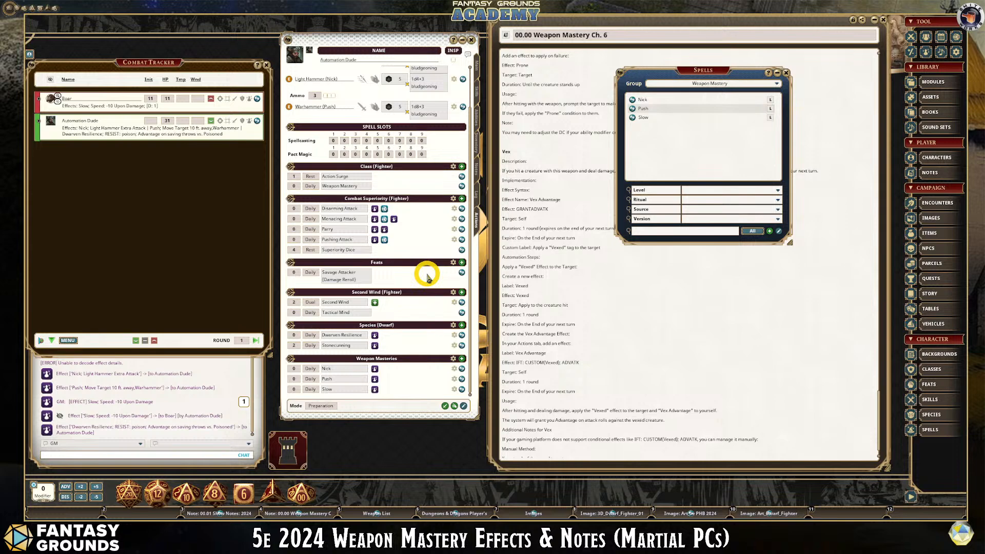
- Close the Spells list and look back through the weapon mastery notes from Vex up to the complete Weapon Mastery setup example
{"action": "left_click", "coordinate": [785, 72]}
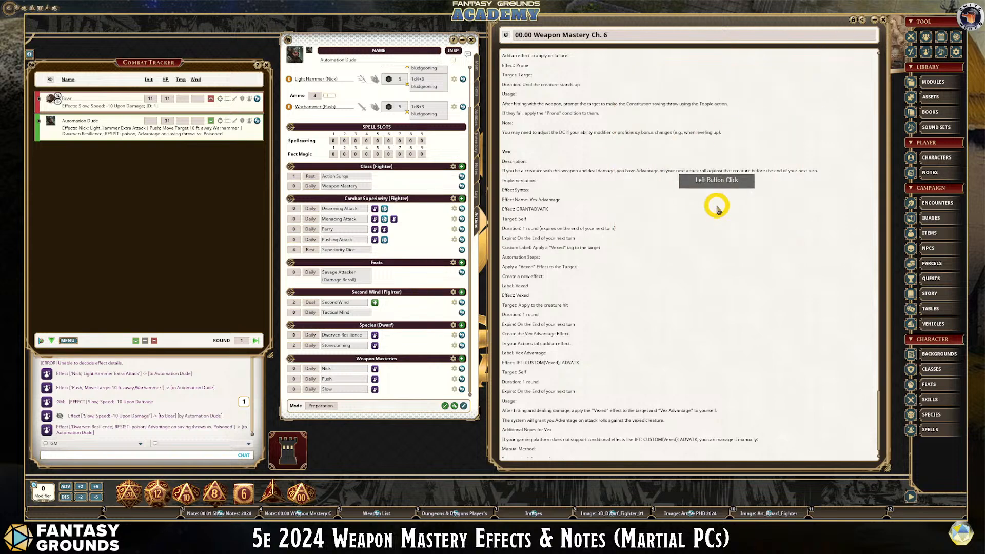
{"action": "scroll", "coordinate": [717, 210], "scroll_direction": "up", "scroll_amount": 8}
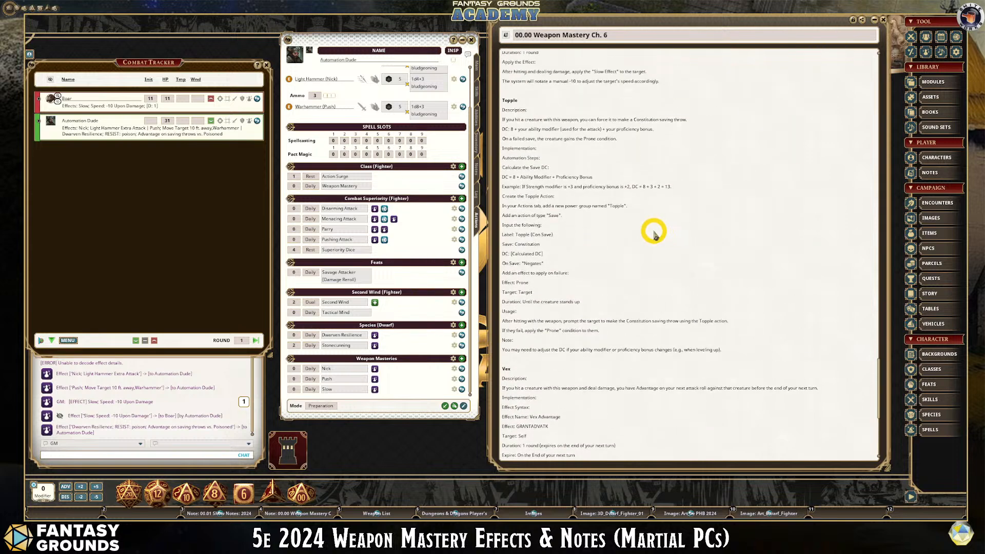
{"action": "scroll", "coordinate": [653, 233], "scroll_direction": "up", "scroll_amount": 9}
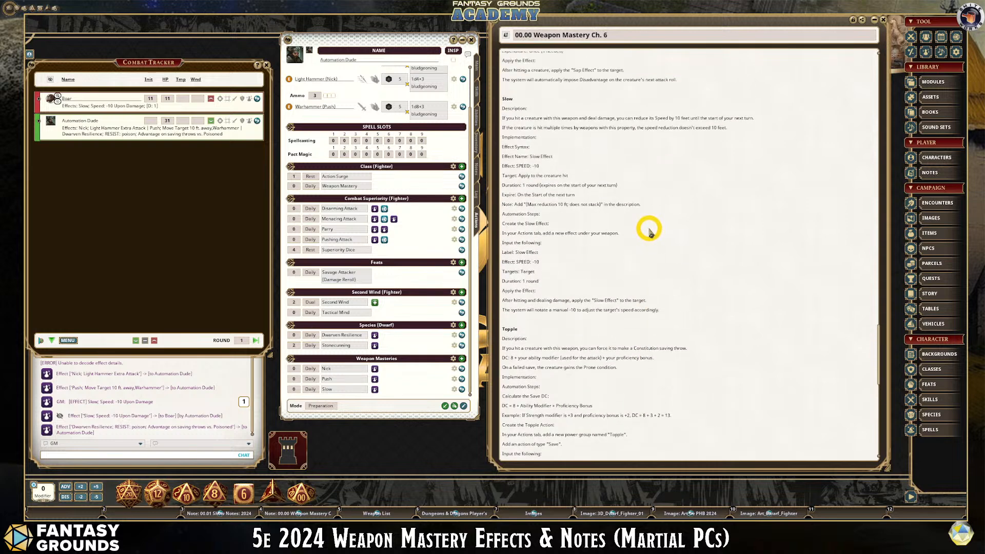
{"action": "scroll", "coordinate": [649, 232], "scroll_direction": "up", "scroll_amount": 10}
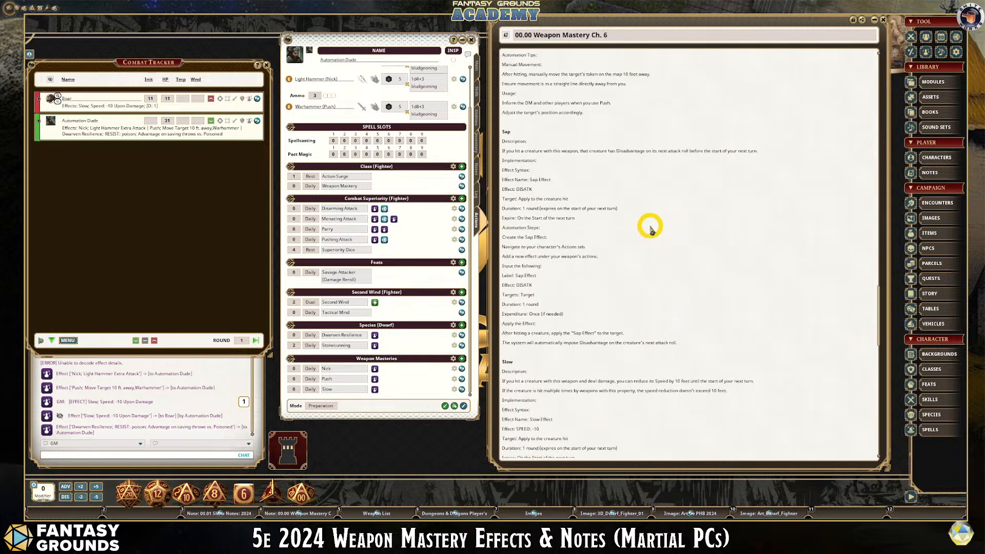
{"action": "scroll", "coordinate": [649, 230], "scroll_direction": "up", "scroll_amount": 7}
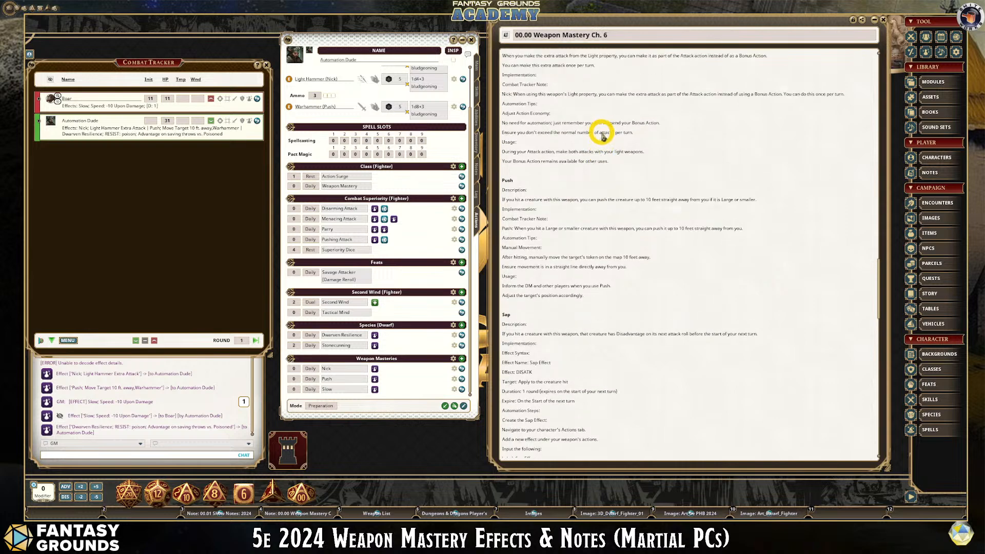
{"action": "scroll", "coordinate": [602, 134], "scroll_direction": "up", "scroll_amount": 4}
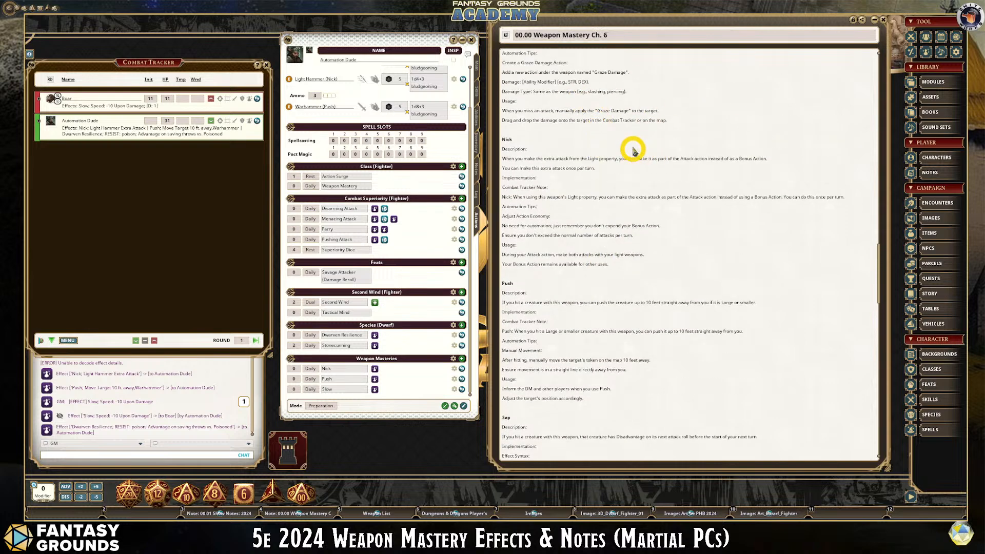
{"action": "scroll", "coordinate": [667, 239], "scroll_direction": "up", "scroll_amount": 1}
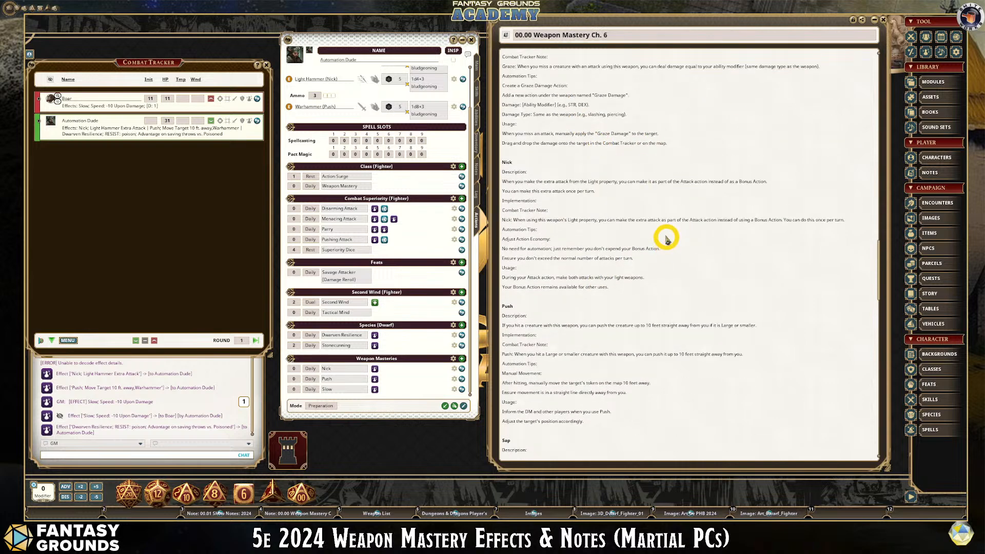
{"action": "scroll", "coordinate": [666, 239], "scroll_direction": "up", "scroll_amount": 7}
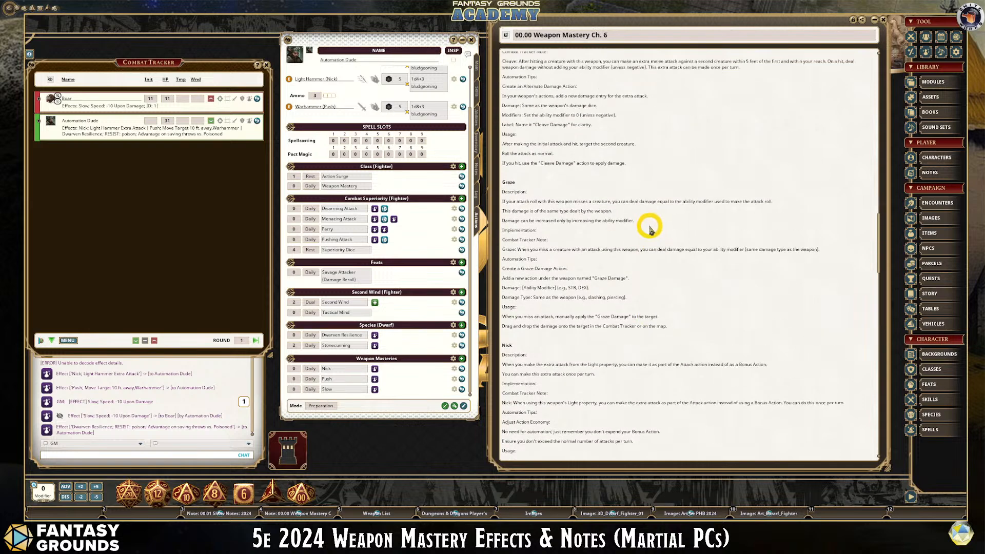
{"action": "scroll", "coordinate": [647, 228], "scroll_direction": "up", "scroll_amount": 8}
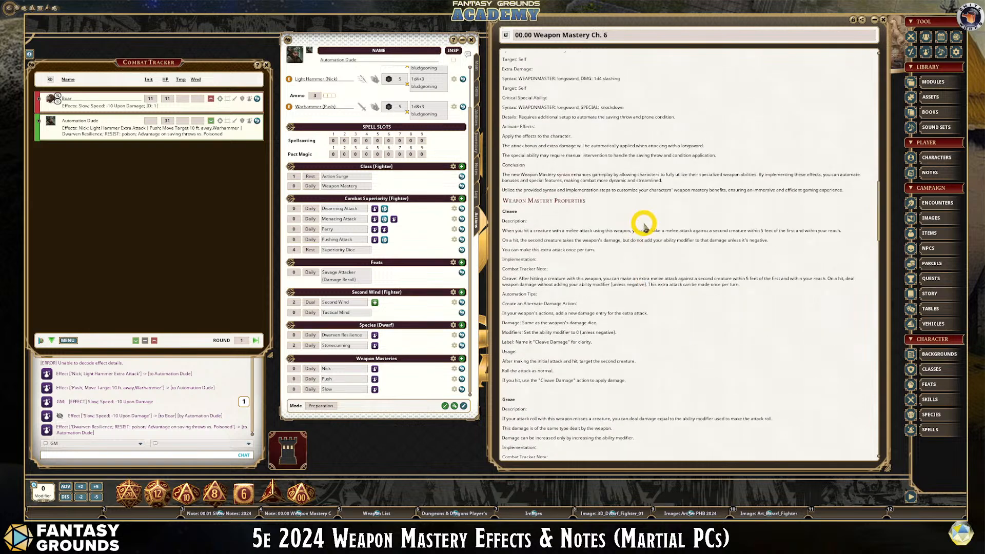
{"action": "scroll", "coordinate": [646, 221], "scroll_direction": "up", "scroll_amount": 6}
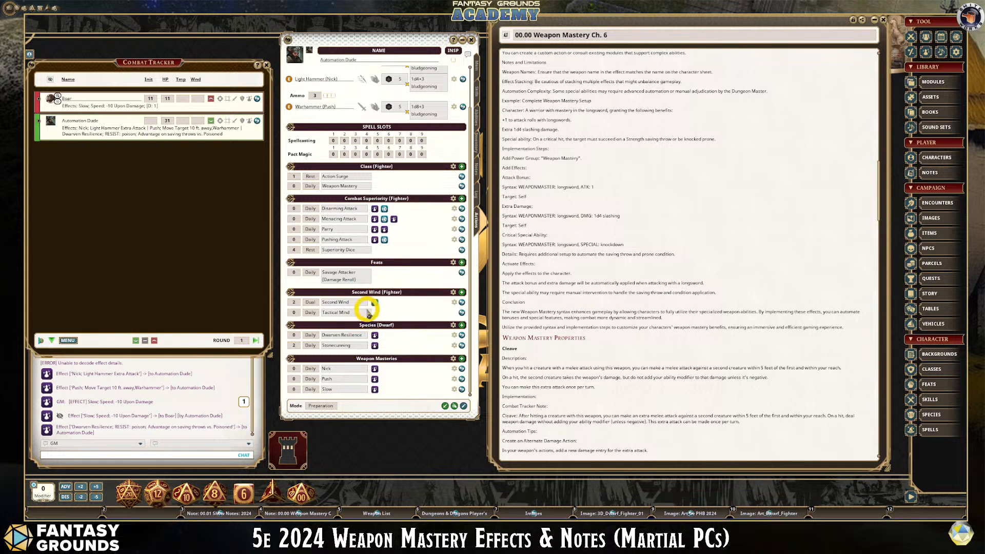
{"action": "left_click", "coordinate": [317, 303]}
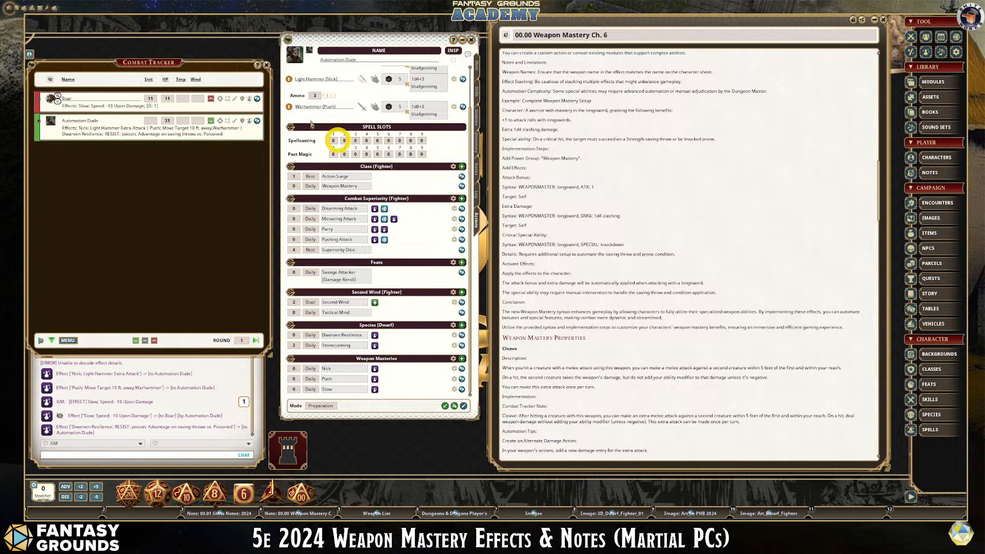